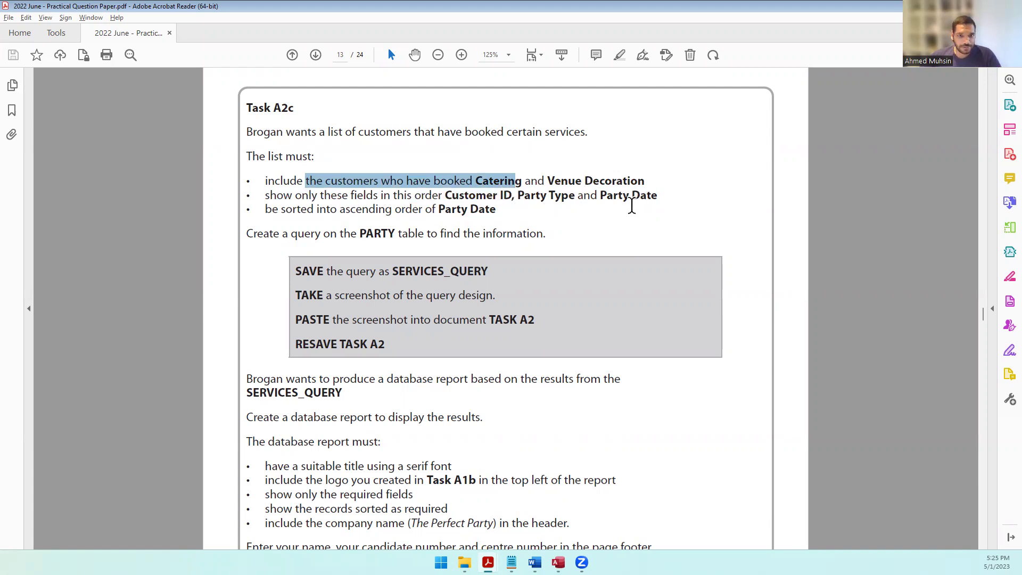
# Step: Read the Task A2c sorting and PARTY-table query requirements, then bring the Access database forward
pyautogui.moveTo(338, 211)
pyautogui.mouseDown()
pyautogui.moveTo(435, 211)
pyautogui.moveTo(476, 196)
pyautogui.moveTo(496, 211)
pyautogui.mouseUp()
pyautogui.moveTo(321, 234); pyautogui.dragTo(528, 234)
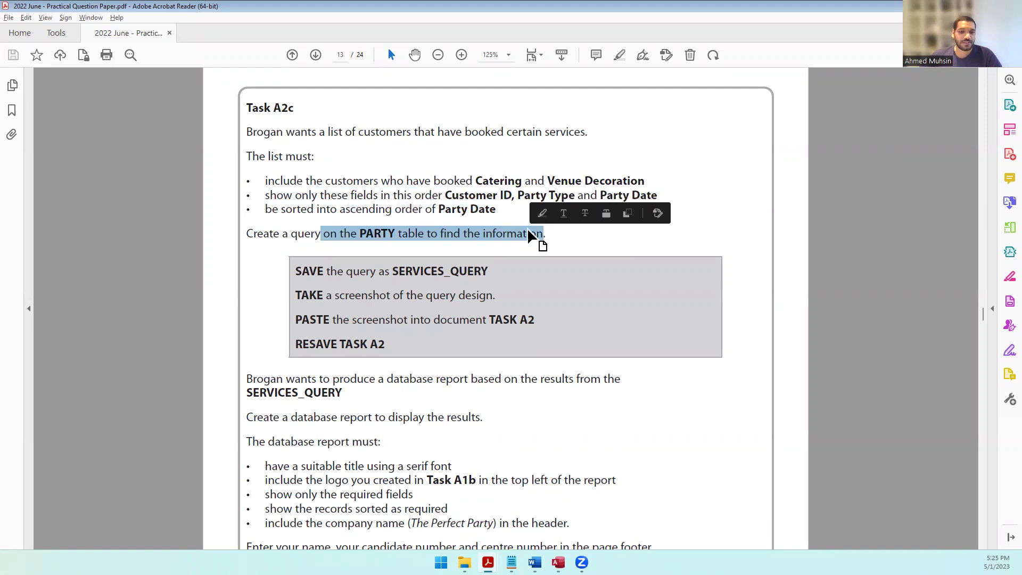
pyautogui.click(558, 563)
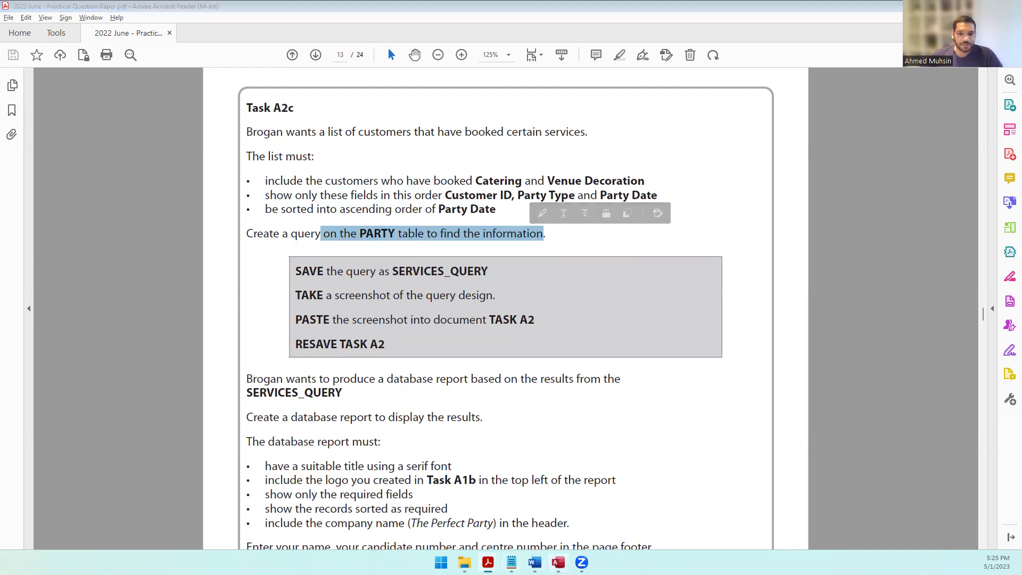
pyautogui.click(75, 35)
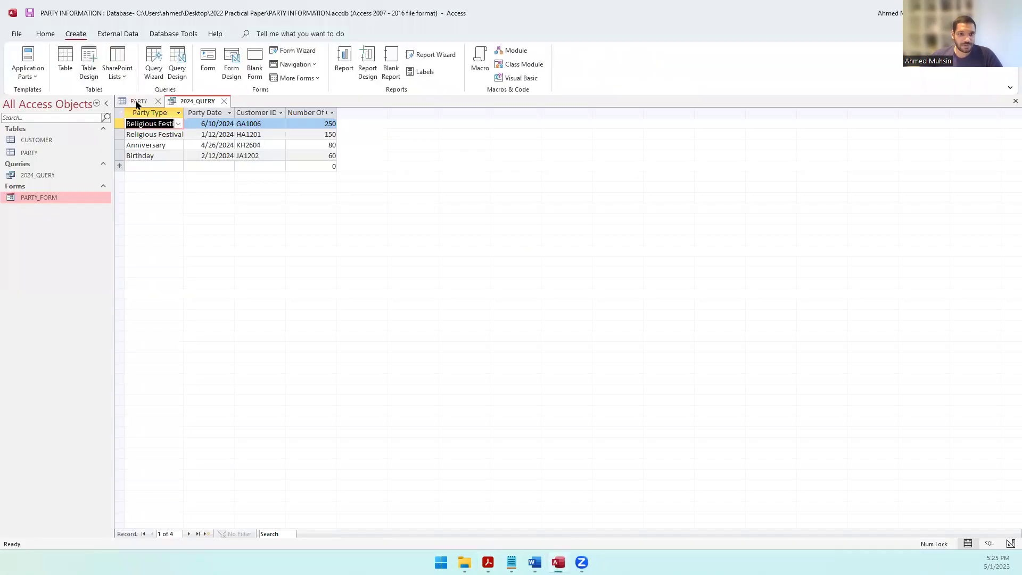
# Step: Start a new query design on the PARTY table and enlarge its field list
pyautogui.click(182, 82)
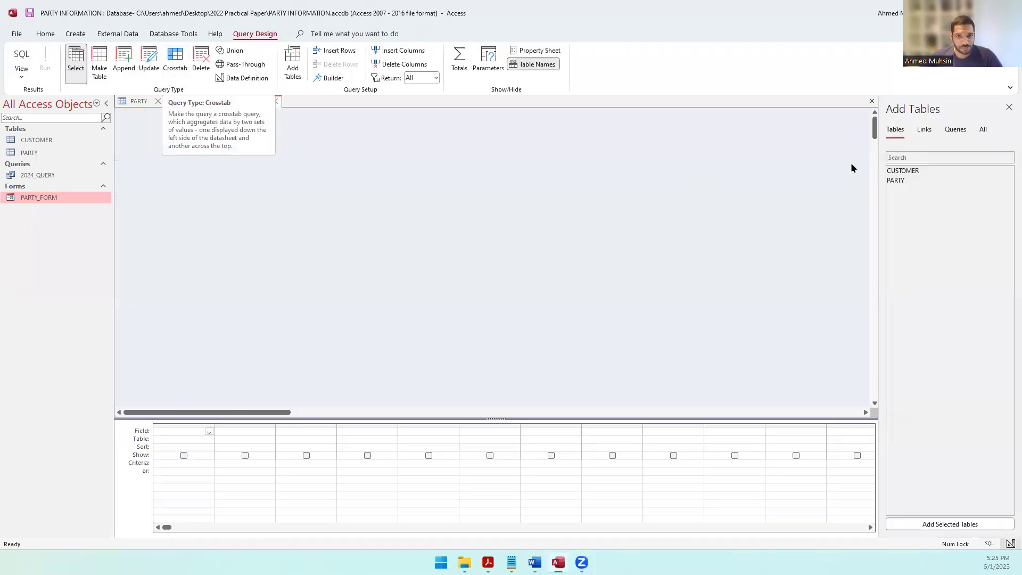
pyautogui.doubleClick(894, 183)
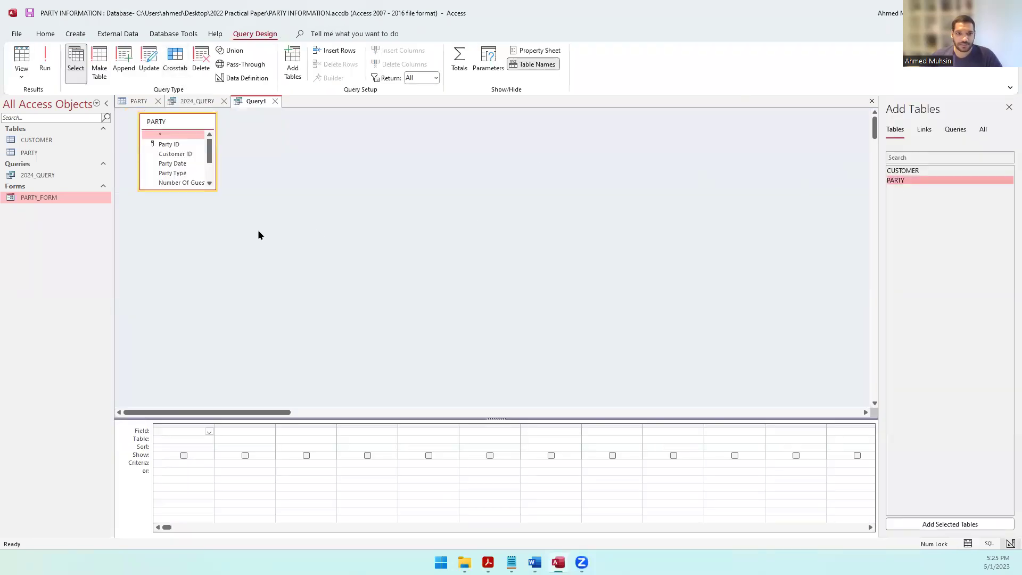
pyautogui.click(209, 184)
pyautogui.moveTo(204, 189); pyautogui.dragTo(188, 276)
# Step: Check the required field order, then add Customer ID, Party Type and Party Date to the grid
pyautogui.moveTo(558, 562)
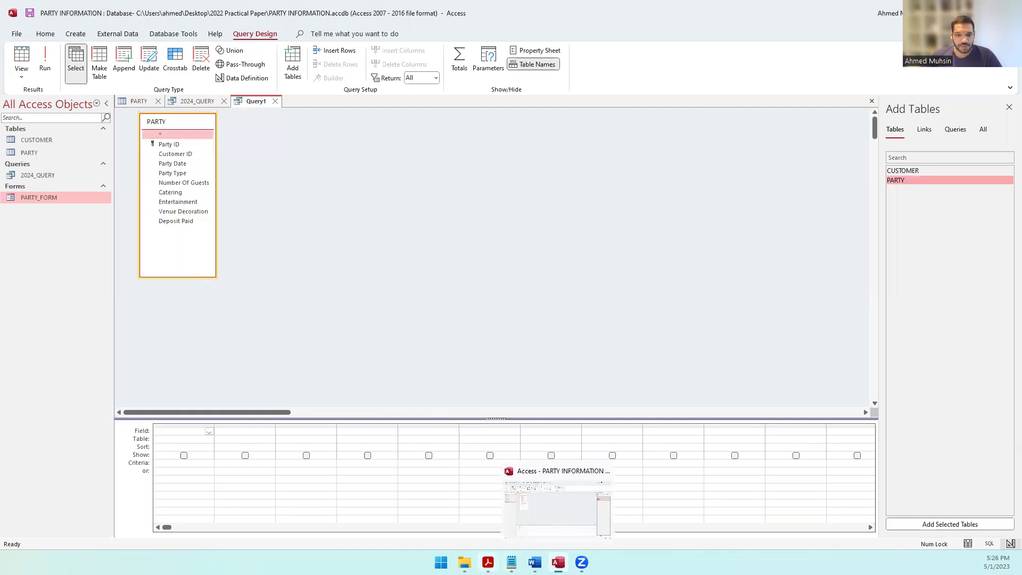
pyautogui.click(487, 562)
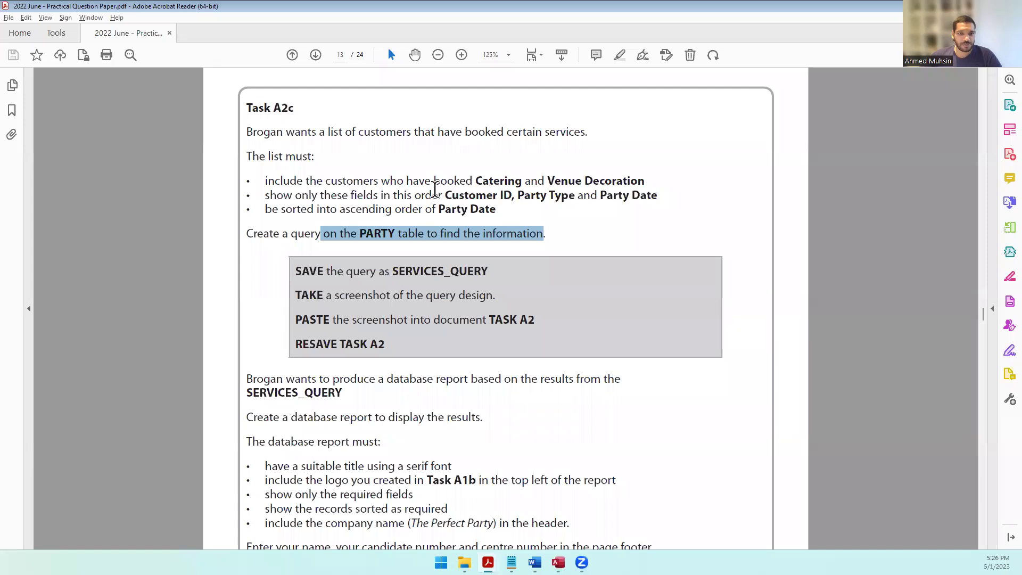
pyautogui.moveTo(464, 195); pyautogui.dragTo(495, 196)
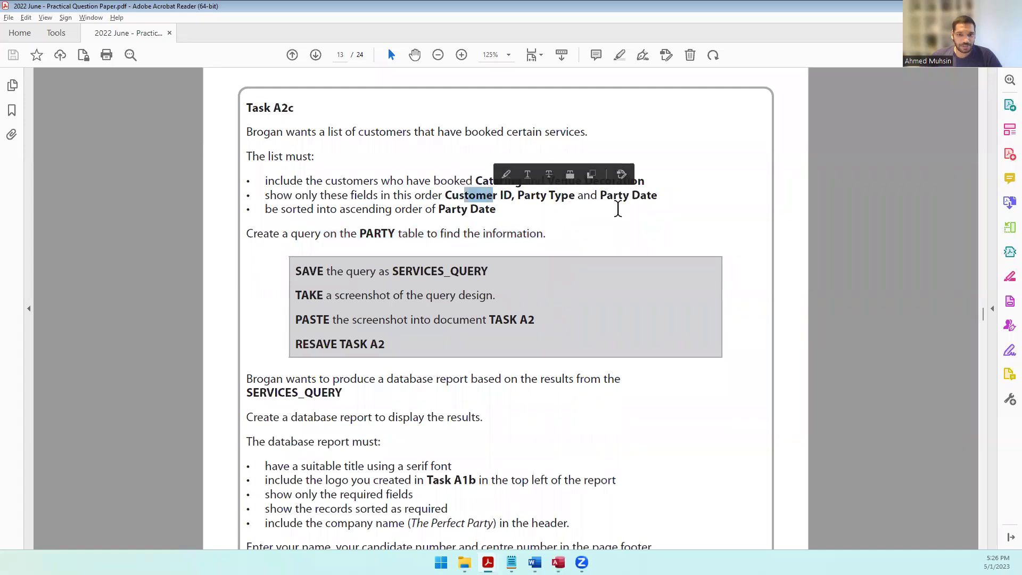
pyautogui.click(558, 562)
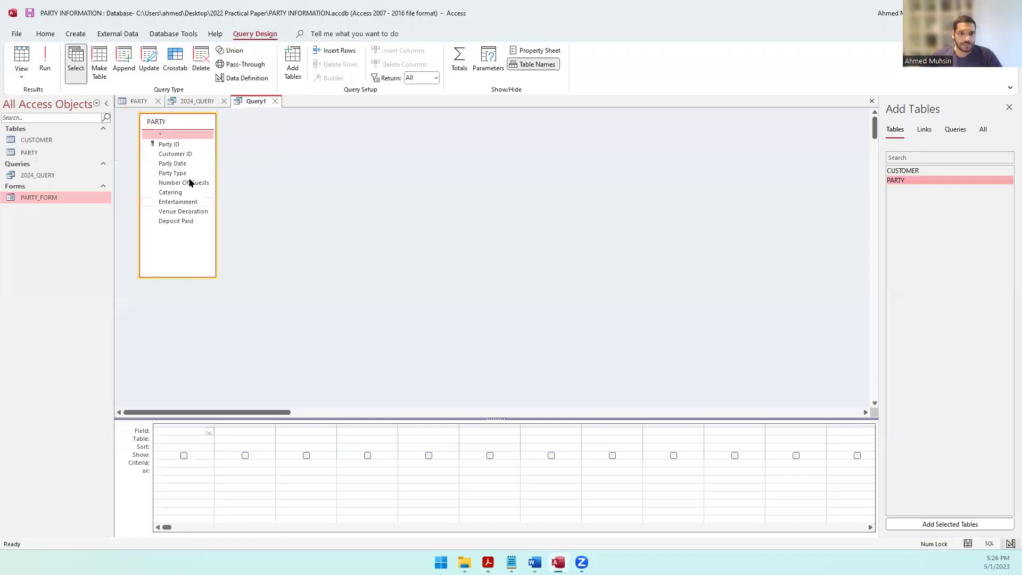
pyautogui.doubleClick(186, 155)
pyautogui.doubleClick(178, 173)
pyautogui.doubleClick(183, 165)
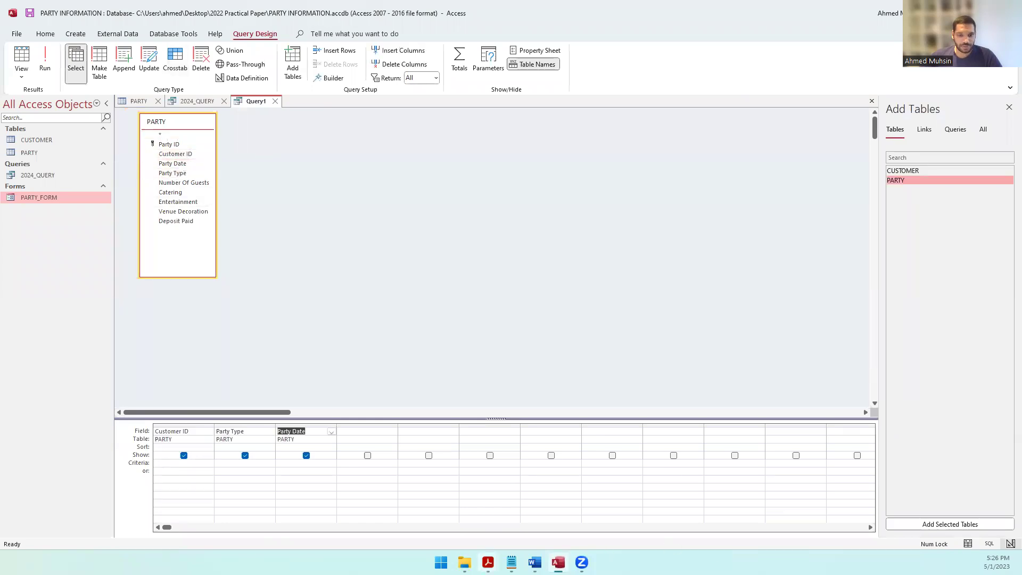
pyautogui.click(488, 562)
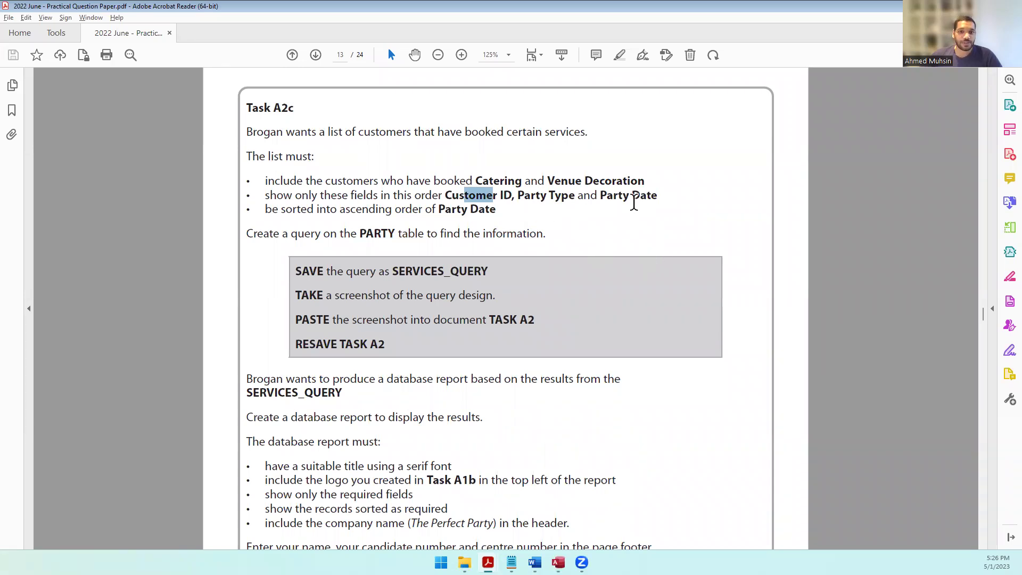
# Step: Sort the query's Party Date column in ascending order
pyautogui.moveTo(392, 207); pyautogui.dragTo(489, 209)
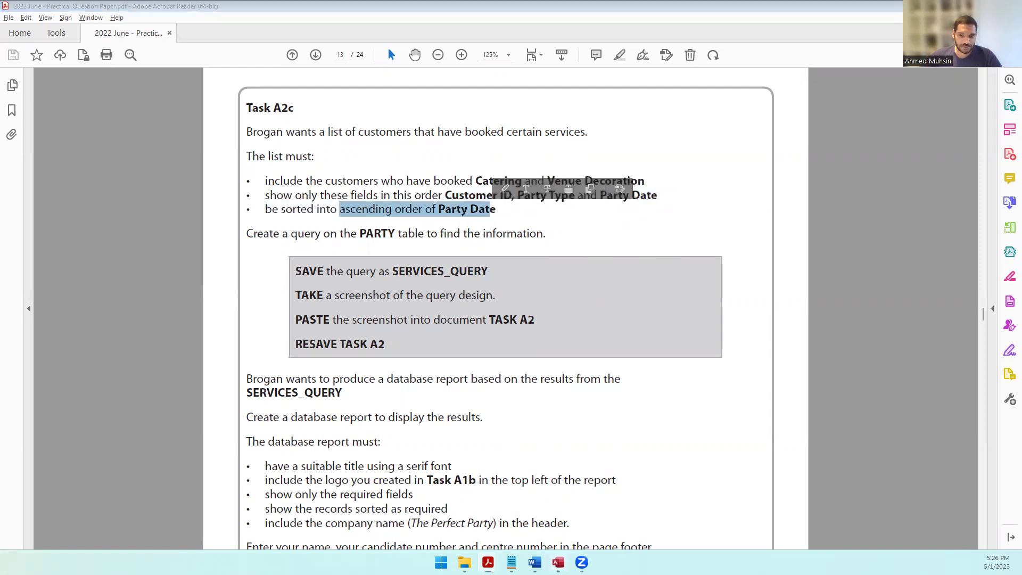
pyautogui.click(558, 562)
pyautogui.click(327, 447)
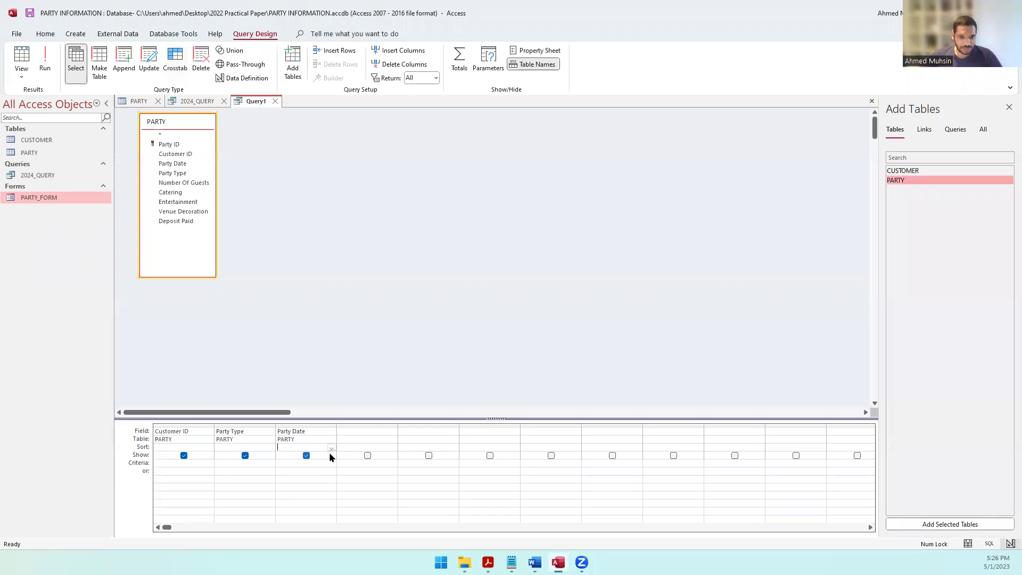
pyautogui.click(330, 449)
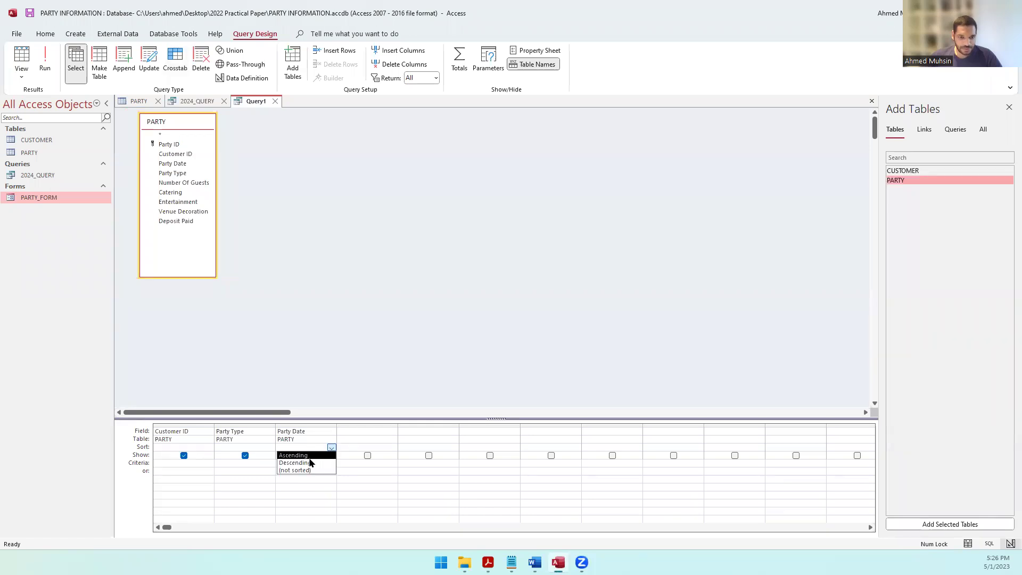
pyautogui.click(310, 456)
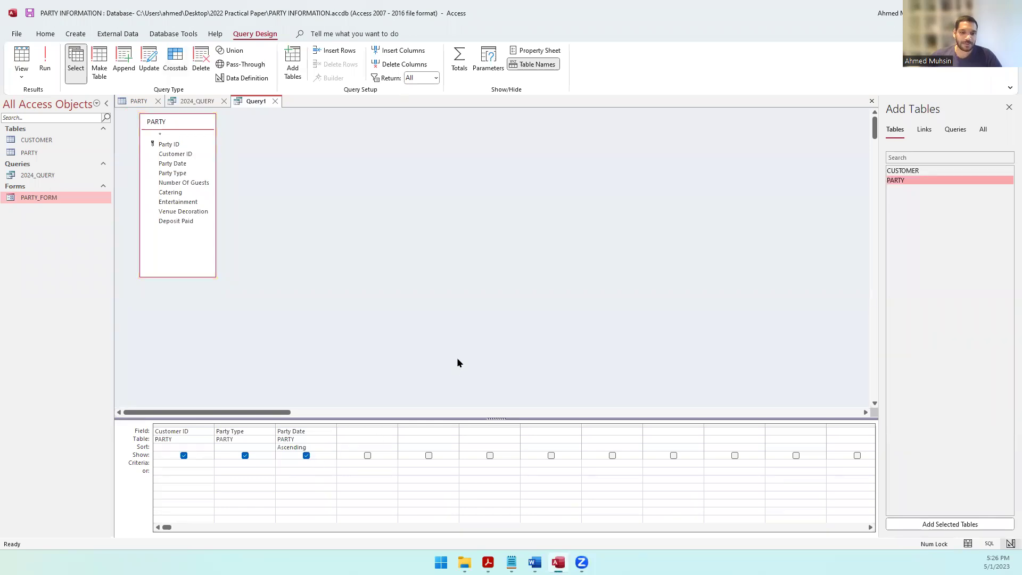
# Step: Add Catering as a hidden fourth column and open the PARTY table datasheet
pyautogui.hotkey('alt', 'Tab')
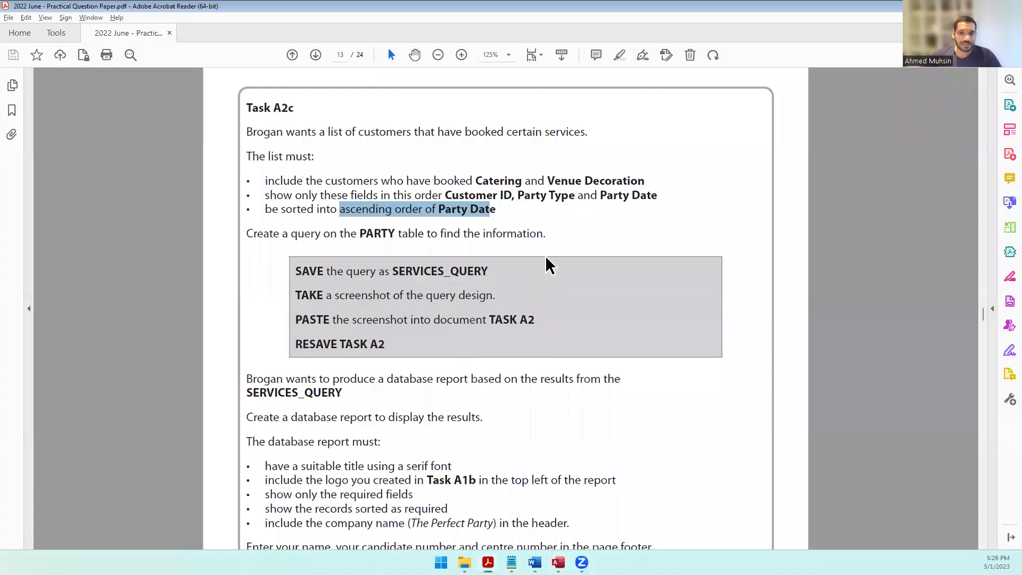
pyautogui.click(359, 180)
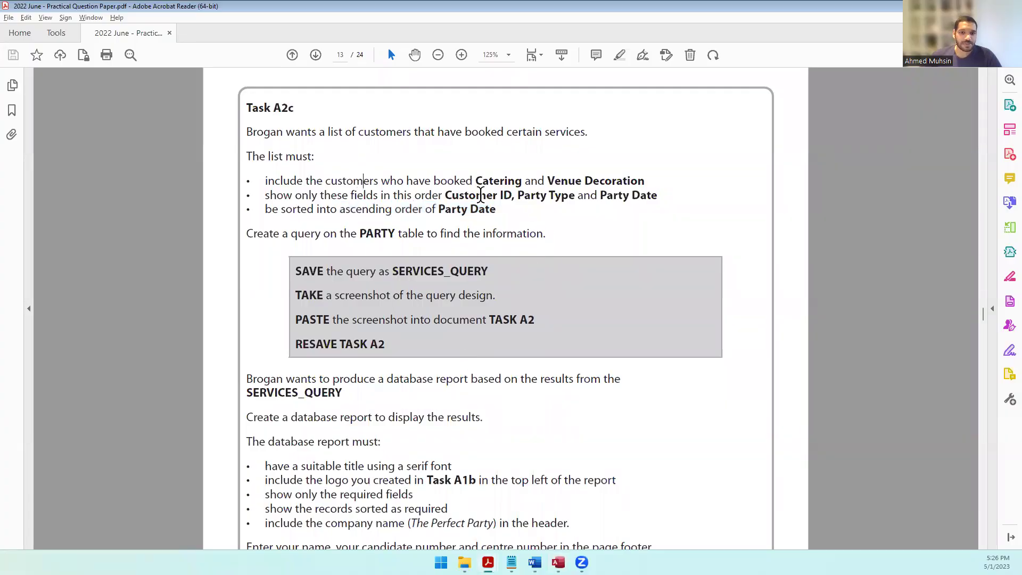
pyautogui.hotkey('alt', 'Tab')
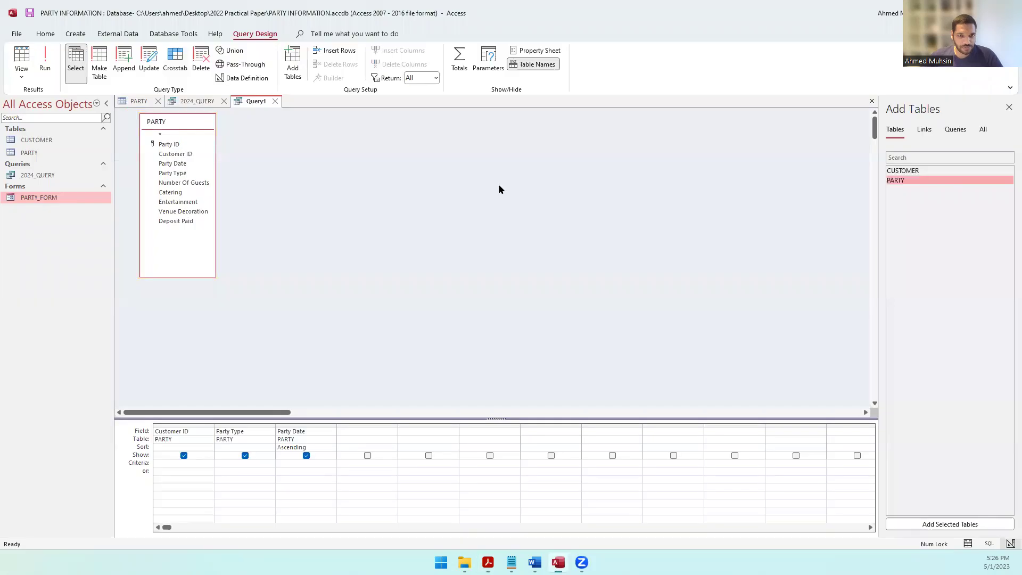
pyautogui.moveTo(177, 192); pyautogui.dragTo(364, 432)
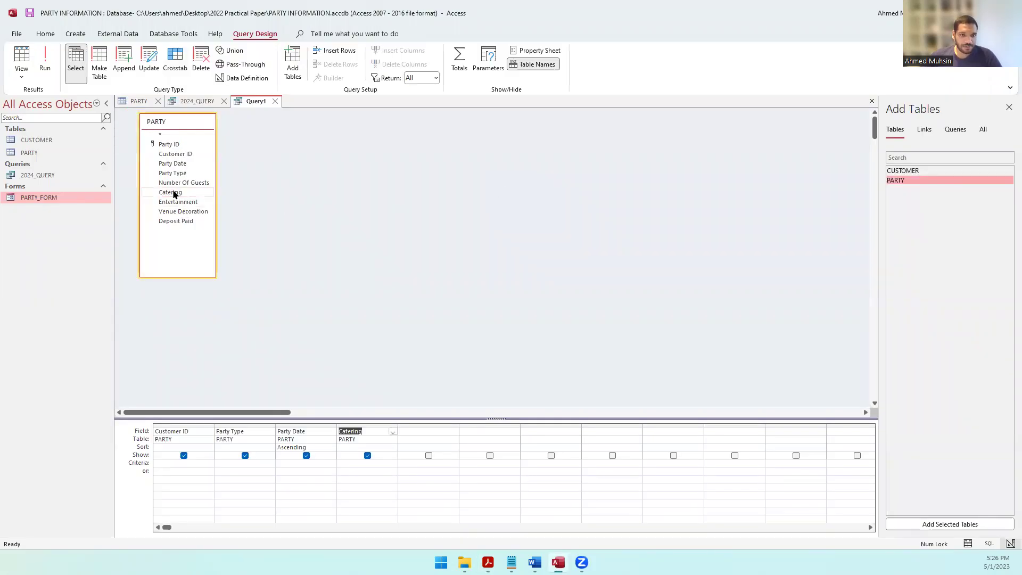
pyautogui.click(367, 455)
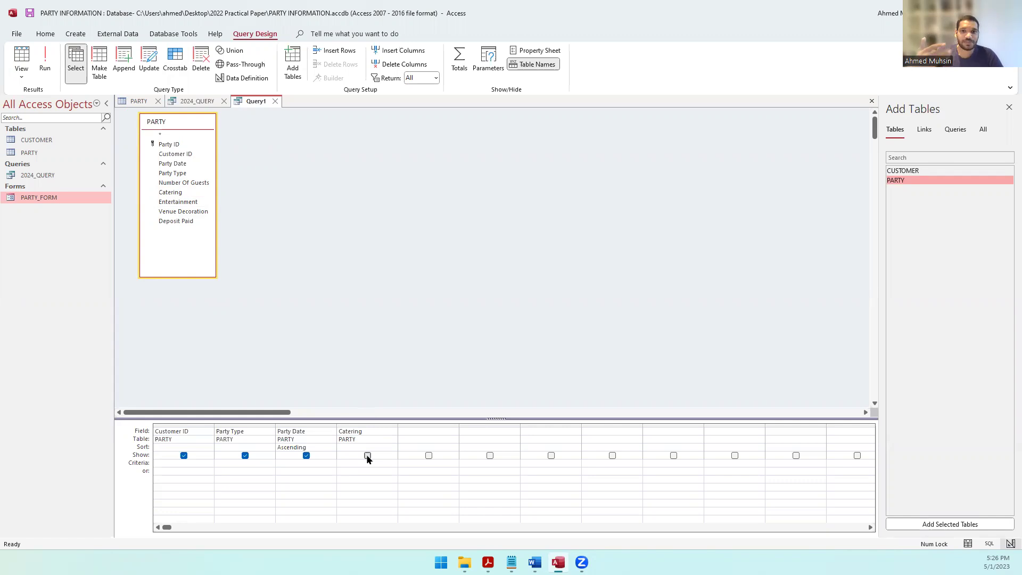
pyautogui.click(123, 102)
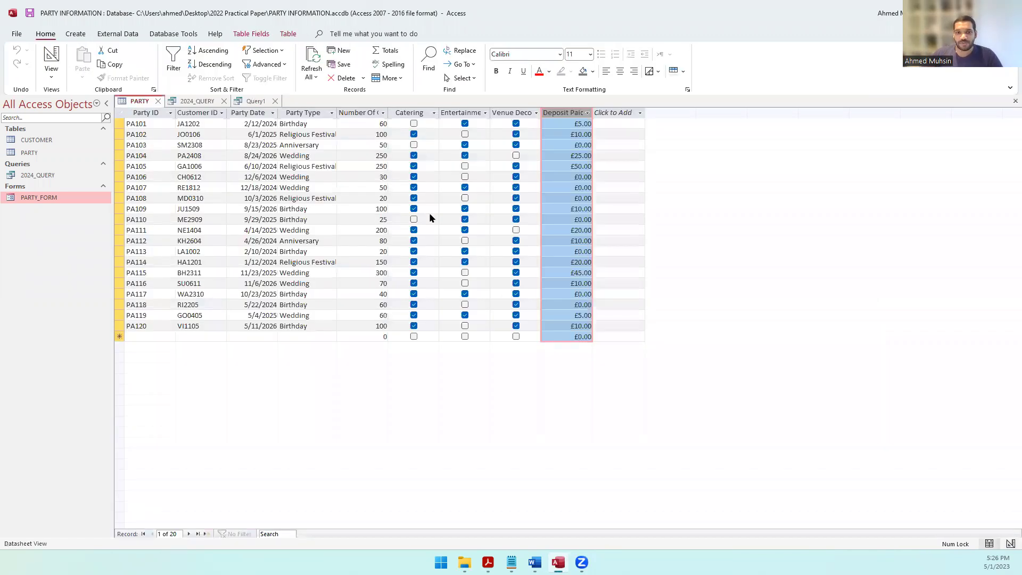
pyautogui.click(412, 111)
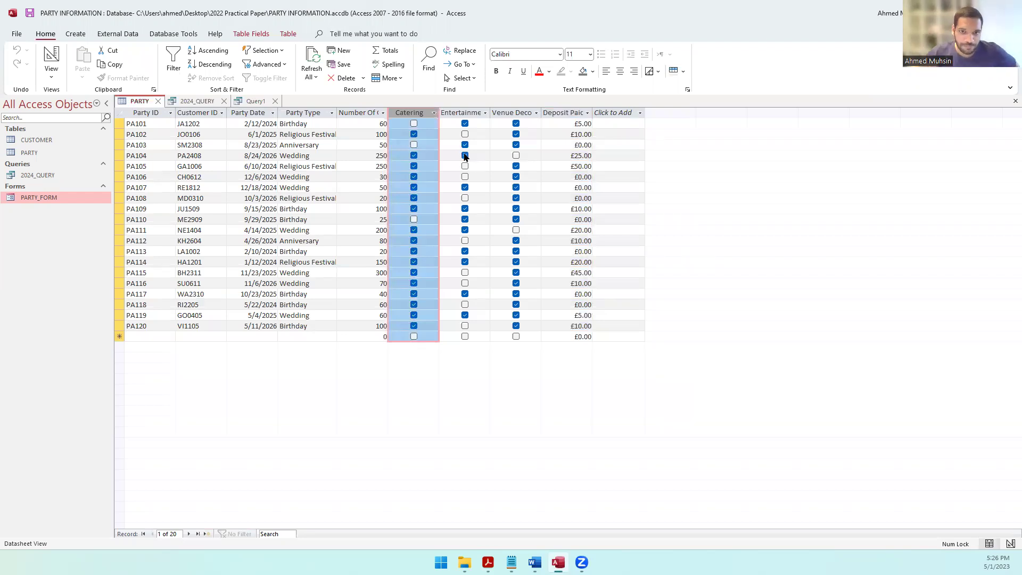
pyautogui.click(509, 113)
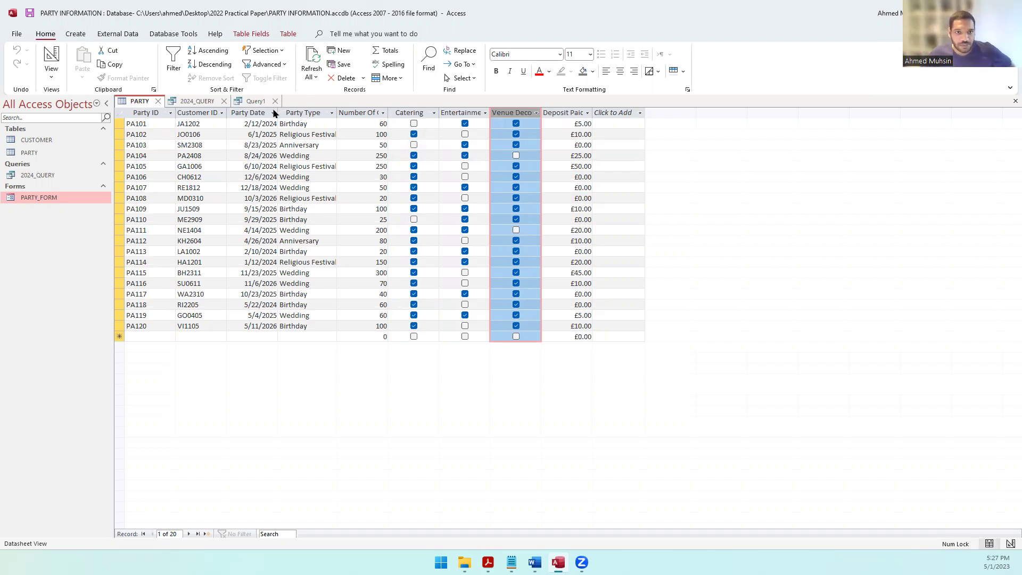
pyautogui.click(255, 101)
pyautogui.click(363, 464)
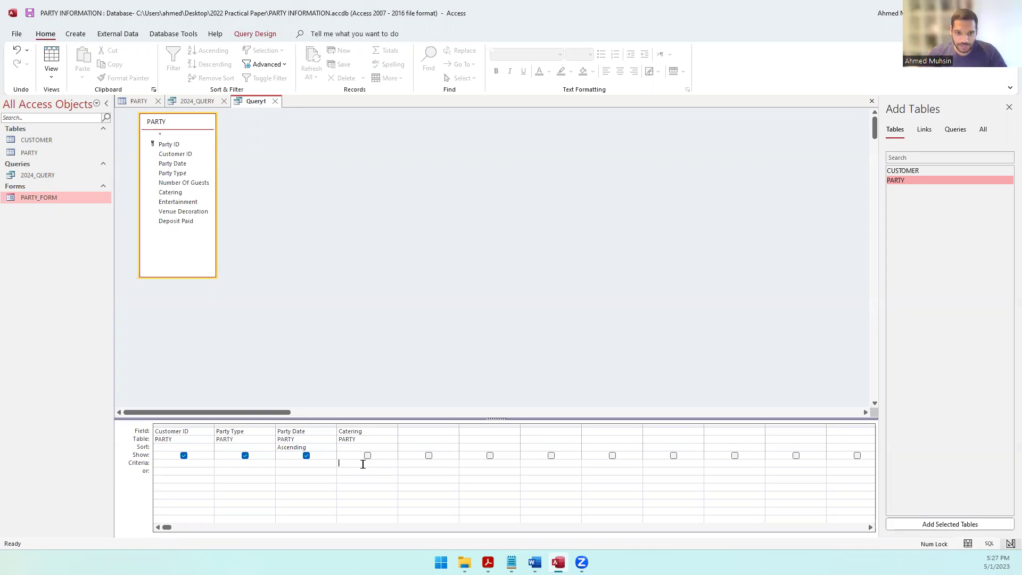
# Step: Give Catering and Venue Decoration the criterion Yes, hiding Venue Decoration from the output
pyautogui.write('s')
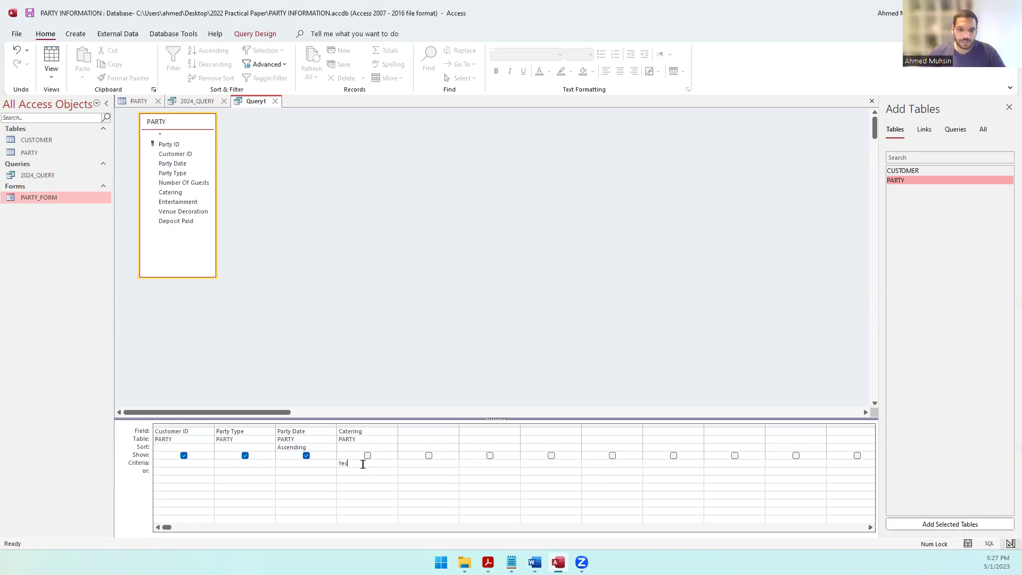
pyautogui.doubleClick(194, 212)
pyautogui.click(435, 470)
pyautogui.press('Up')
pyautogui.write('Yes')
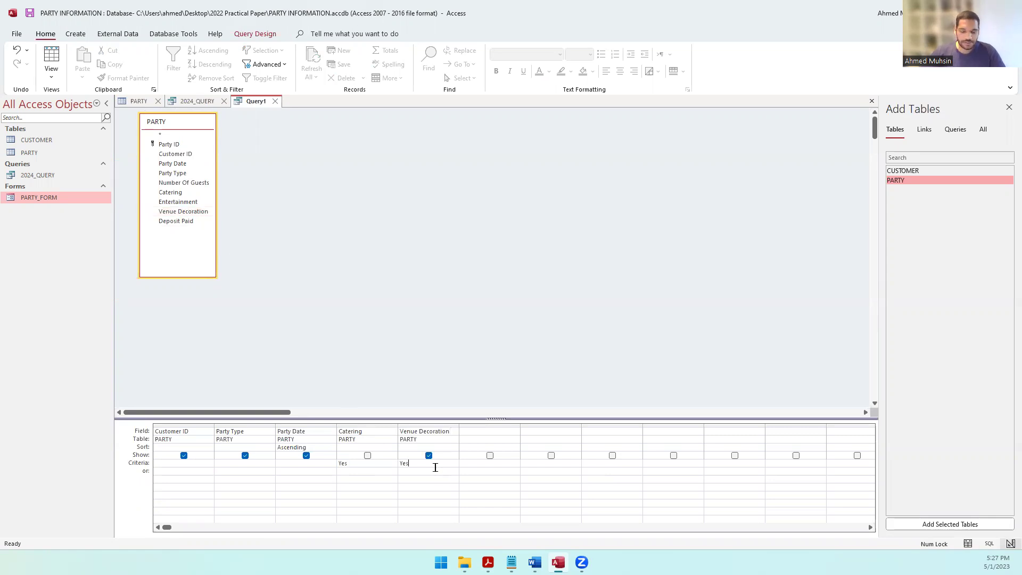
pyautogui.click(333, 248)
pyautogui.click(429, 456)
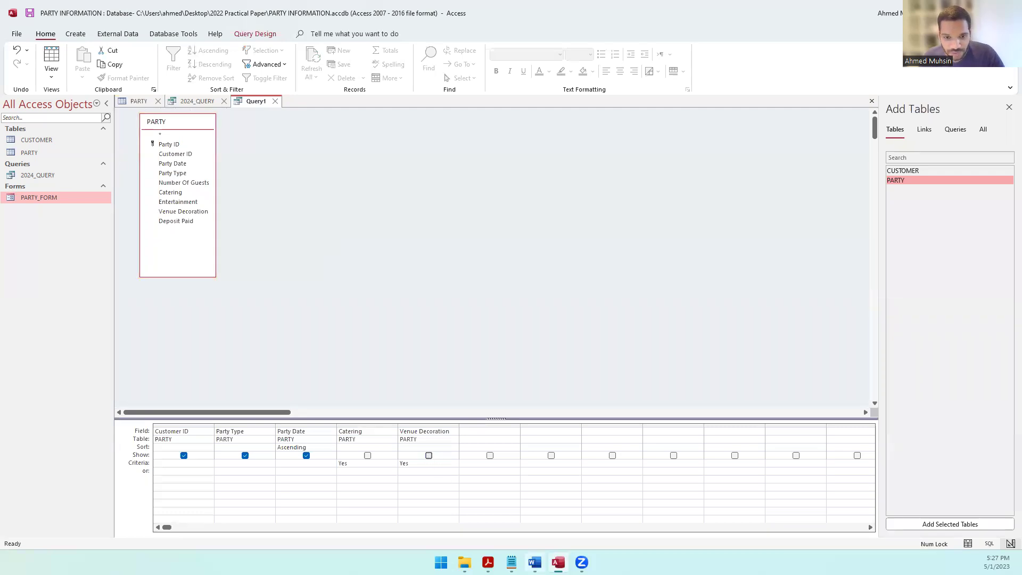
pyautogui.click(488, 562)
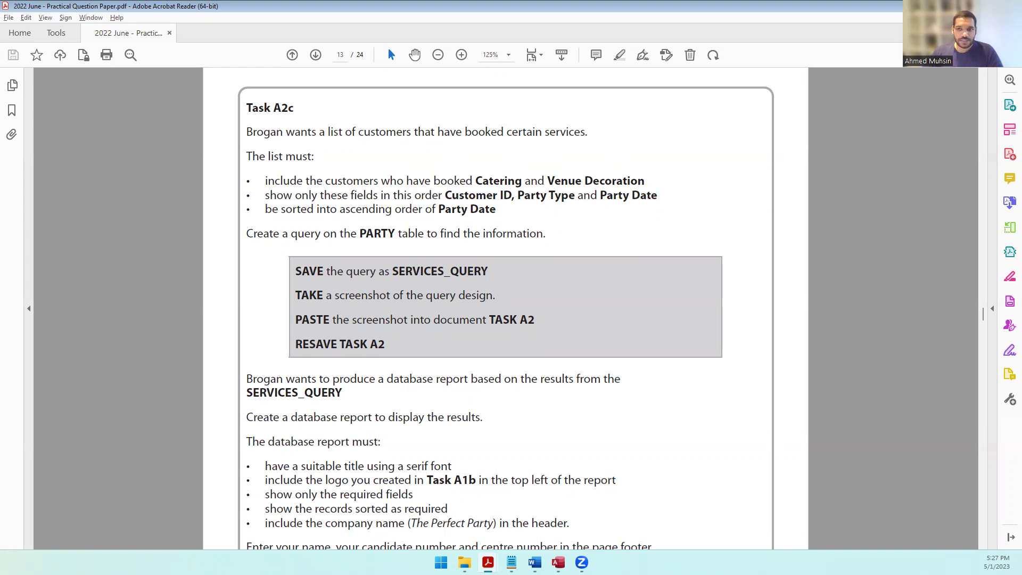
pyautogui.hotkey('alt', 'Tab')
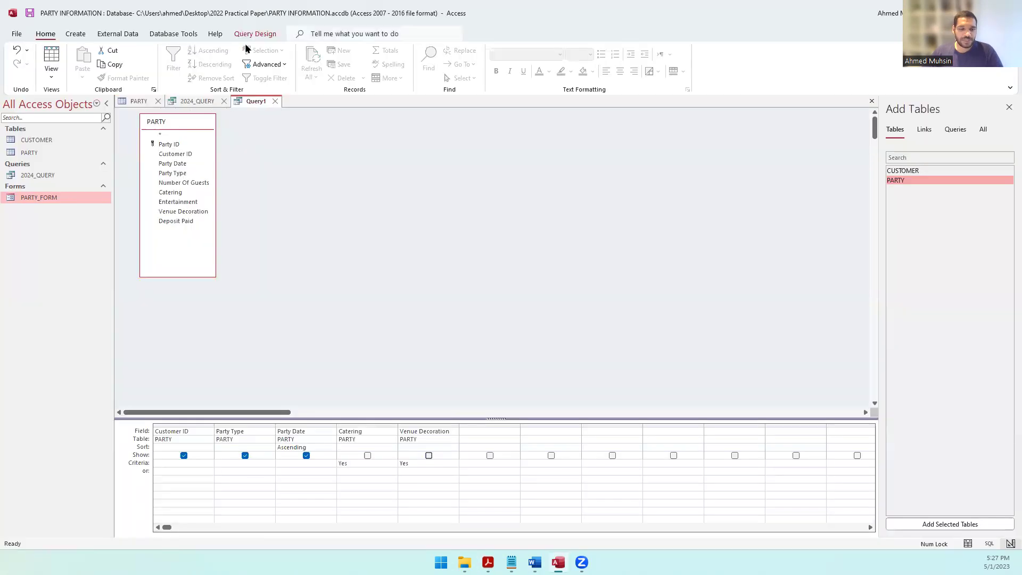
# Step: Run the query and look up the required query name in the question paper
pyautogui.click(246, 35)
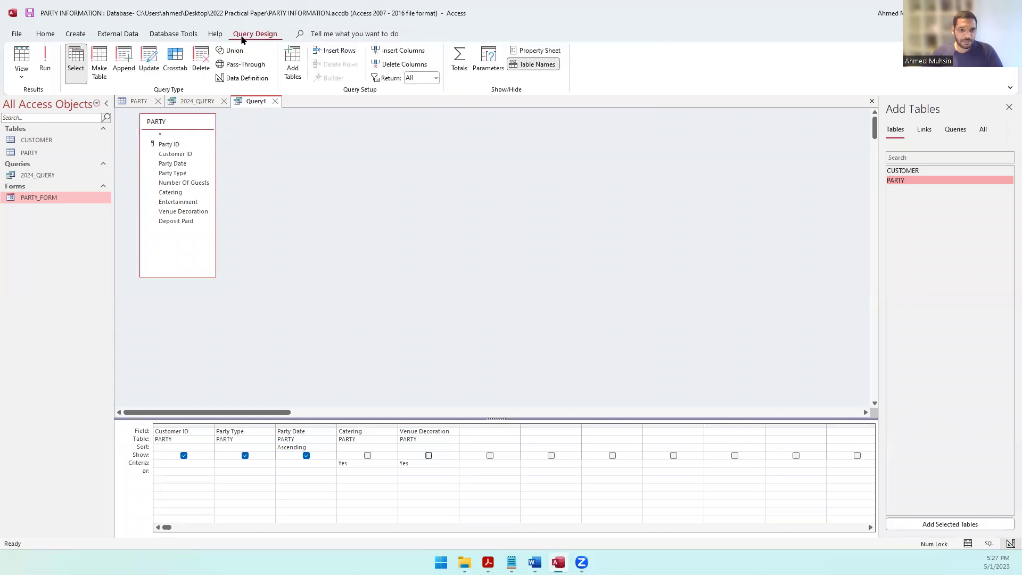
pyautogui.click(52, 70)
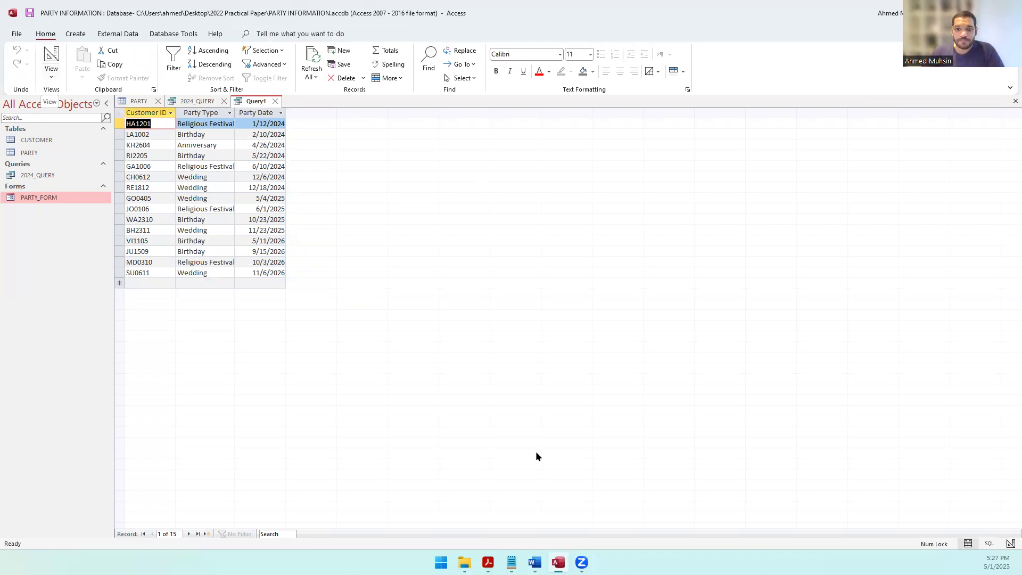
pyautogui.click(488, 562)
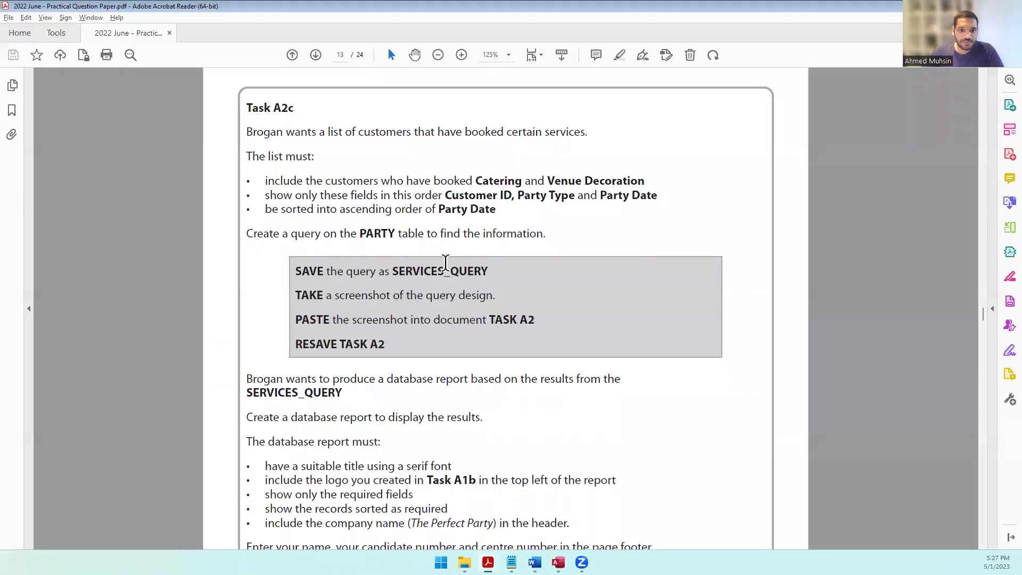
pyautogui.moveTo(346, 271); pyautogui.dragTo(488, 273)
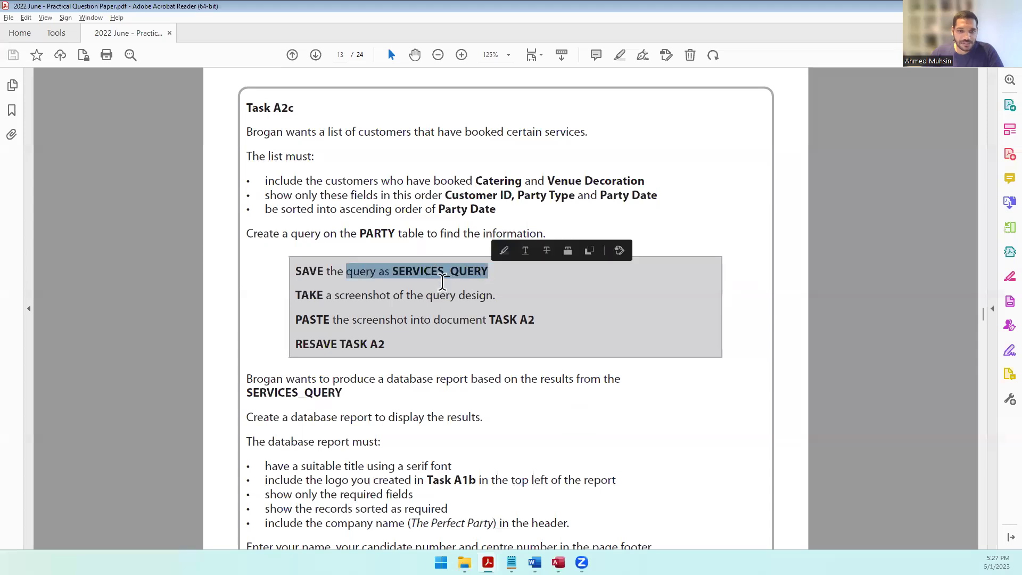
pyautogui.hotkey('alt', 'Tab')
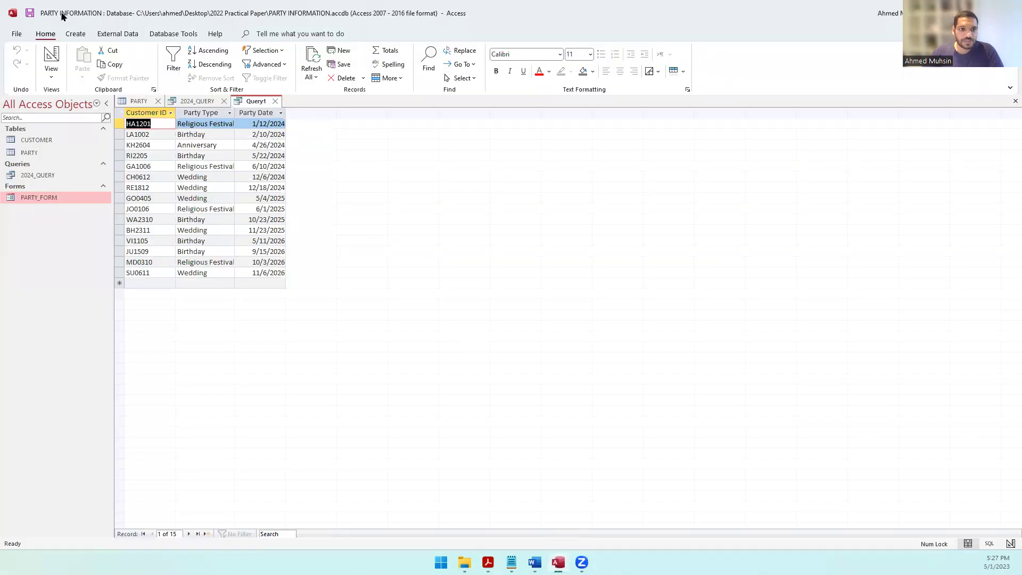
# Step: Save the query as SERVICES_QUERY
pyautogui.click(27, 13)
pyautogui.press('capslock')
pyautogui.write('SERVICES_QUERY')
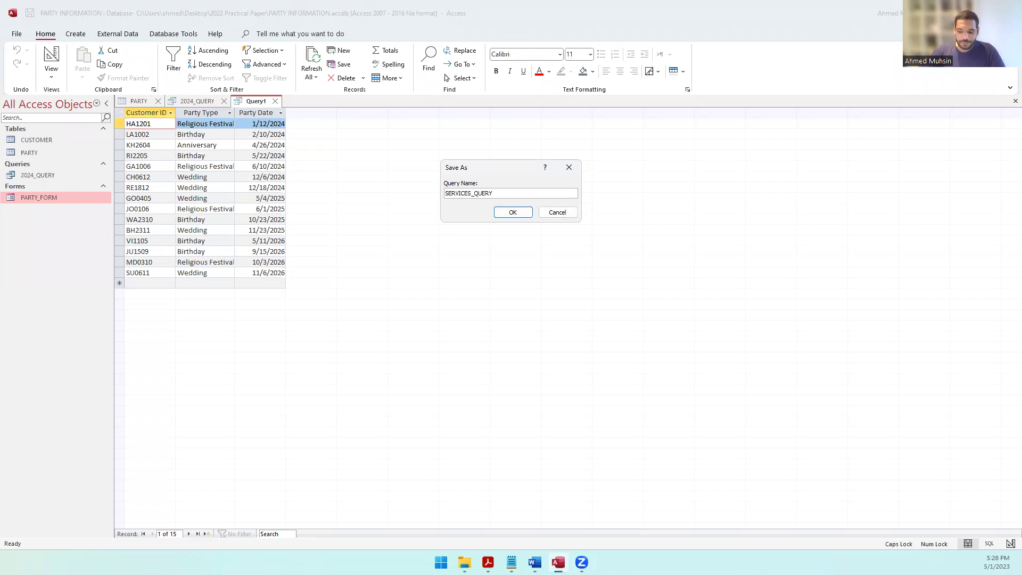
pyautogui.press('Return')
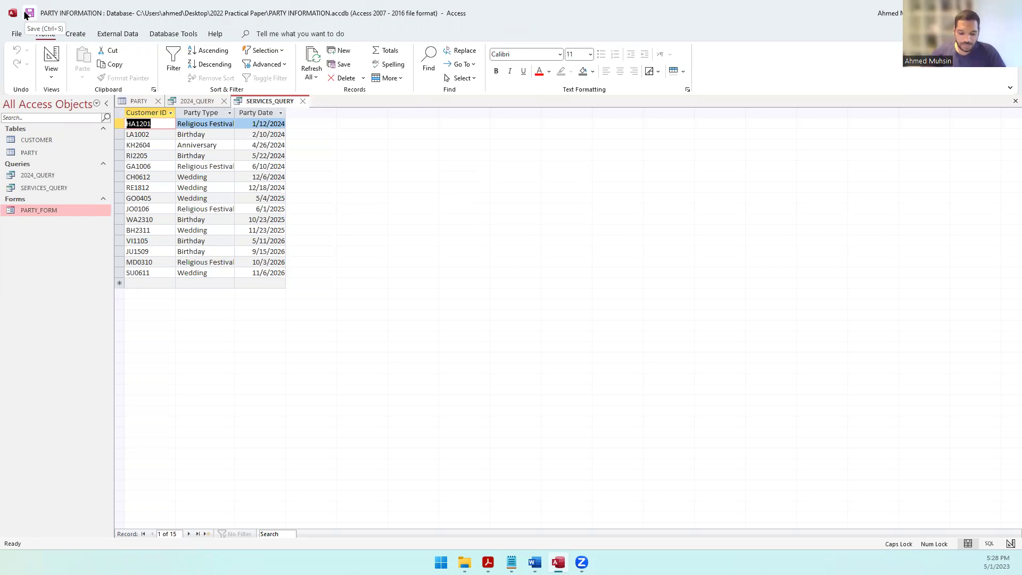
pyautogui.hotkey('alt', 'Tab')
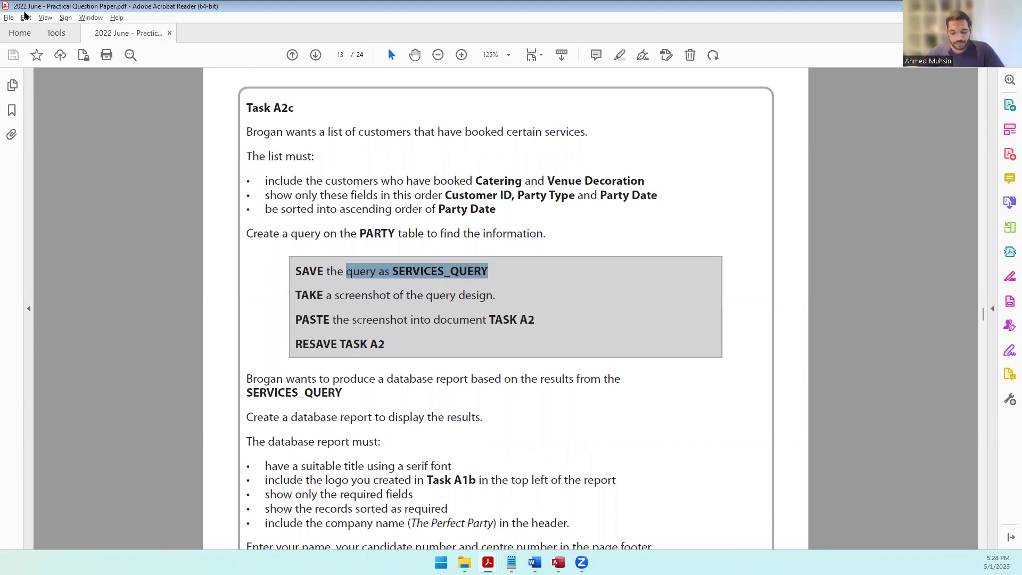
pyautogui.hotkey('alt', 'Tab')
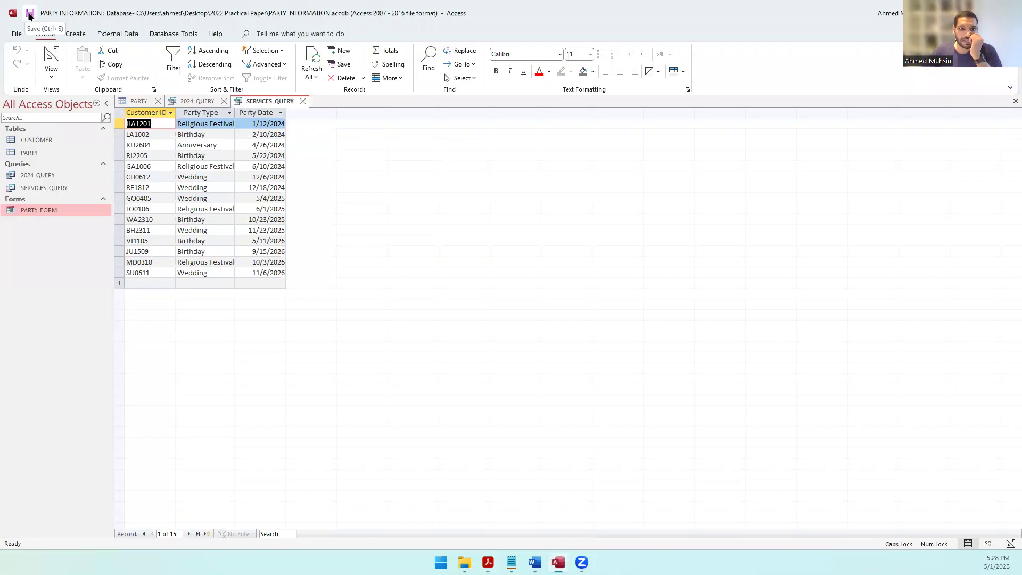
# Step: Switch SERVICES_QUERY to Design View and capture its design as a screenshot
pyautogui.click(53, 75)
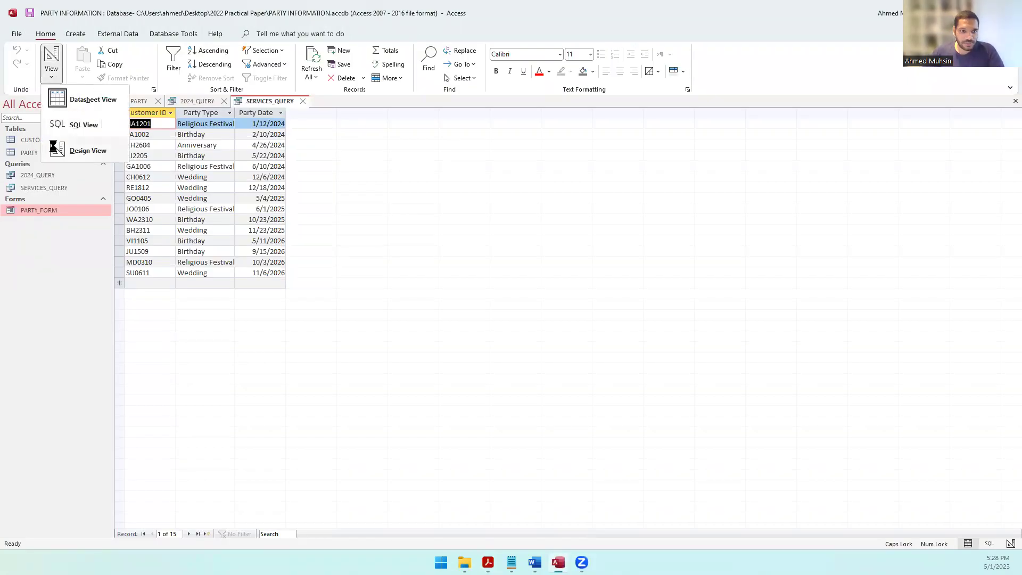
pyautogui.click(57, 148)
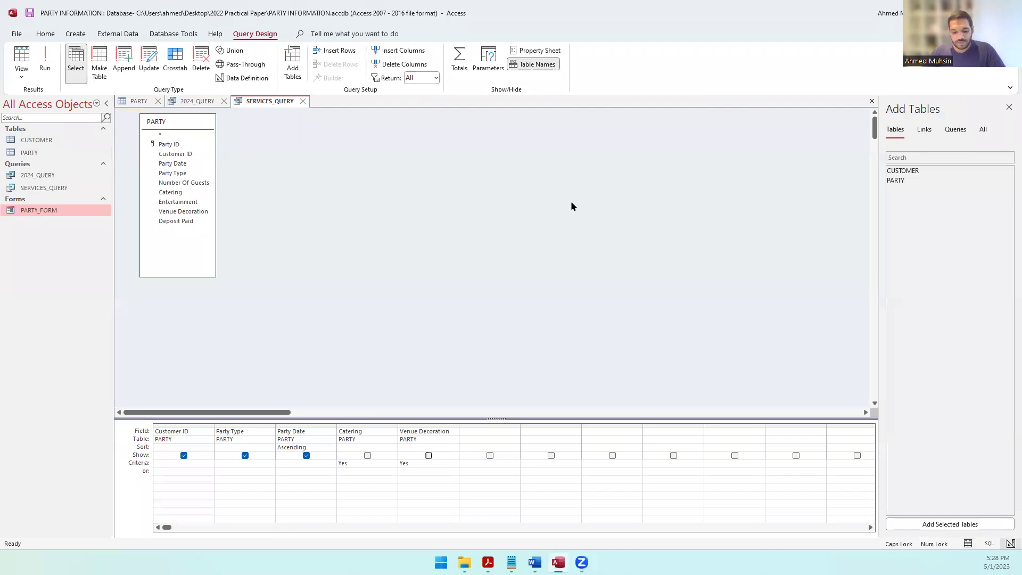
pyautogui.press('super+shift+s')
pyautogui.press('Escape')
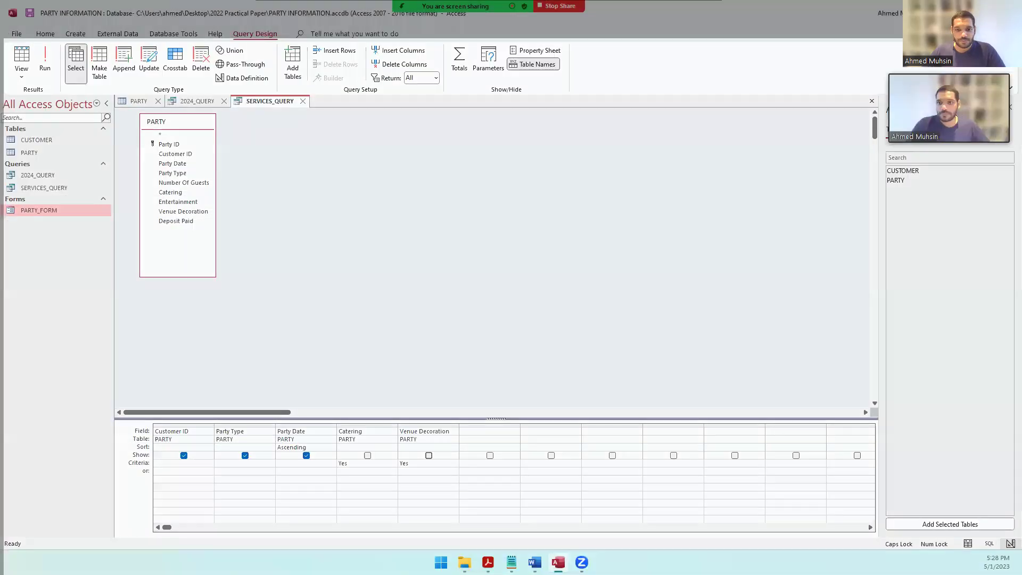
pyautogui.hotkey('alt', 'Tab')
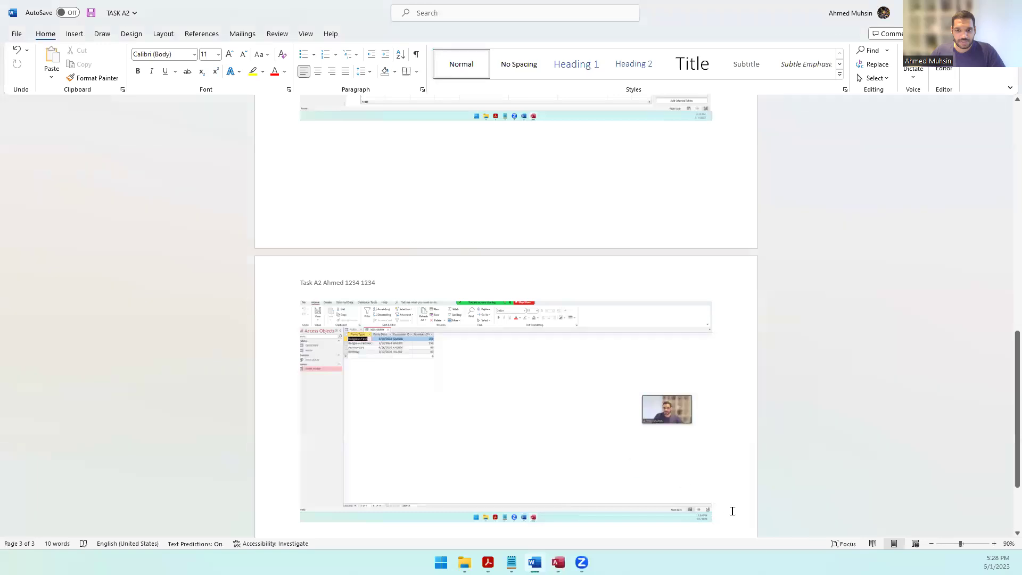
# Step: Paste the SERVICES_QUERY design screenshot into TASK A2 on a new page and resave it
pyautogui.hotkey('ctrl', 'v')
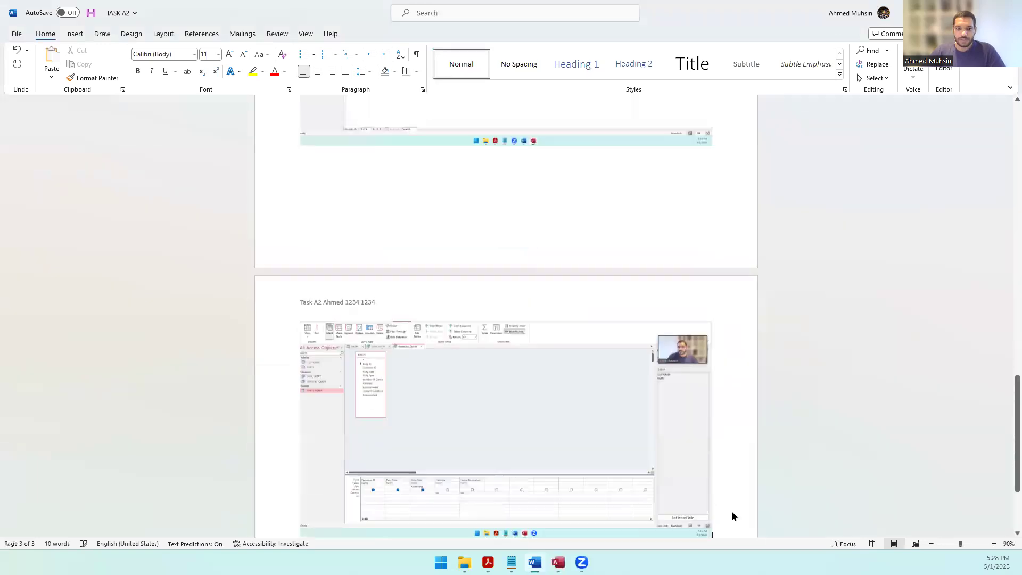
pyautogui.press('super+shift+s')
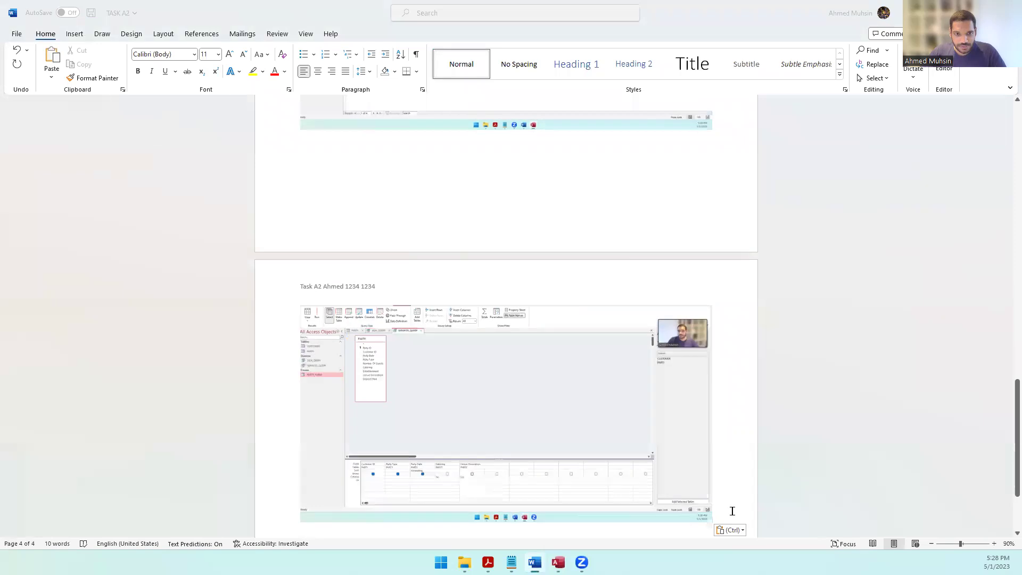
pyautogui.hotkey('alt', 'Tab')
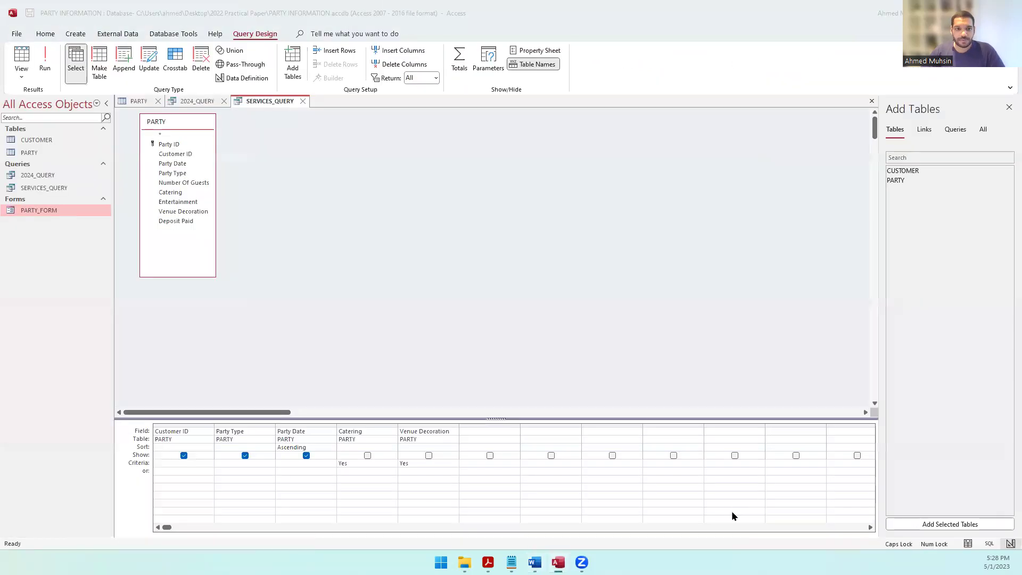
pyautogui.hotkey('alt', 'Tab')
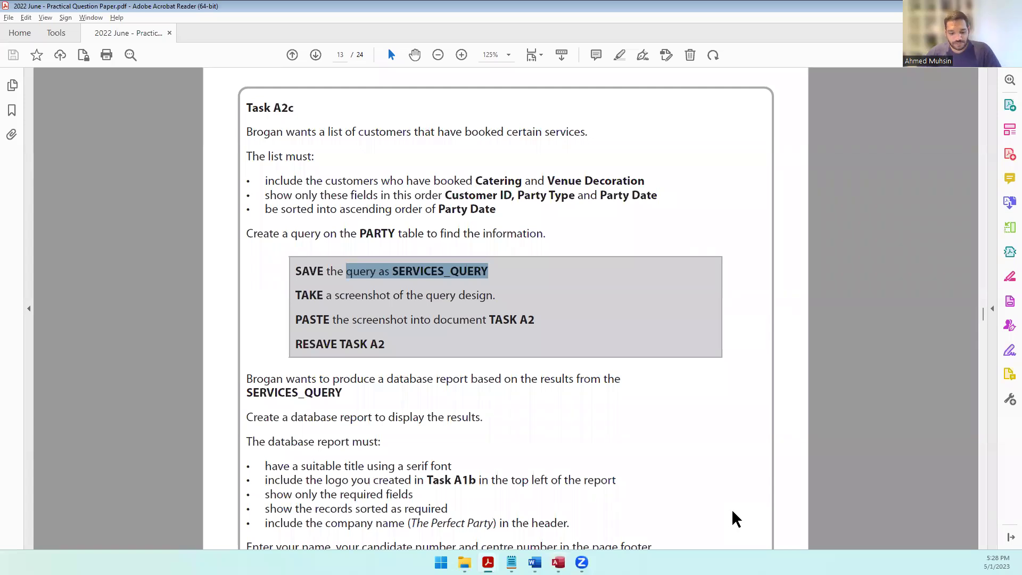
# Step: Scroll the question paper to the report task, then rerun SERVICES_QUERY in Access
pyautogui.hotkey('alt', 'Tab')
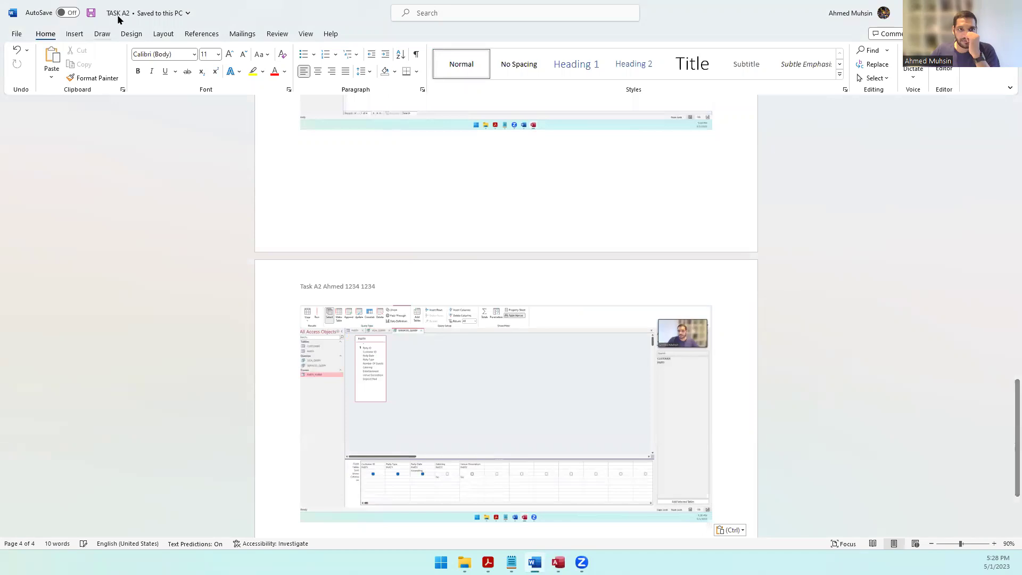
pyautogui.click(489, 558)
pyautogui.scroll(-5, 463, 362)
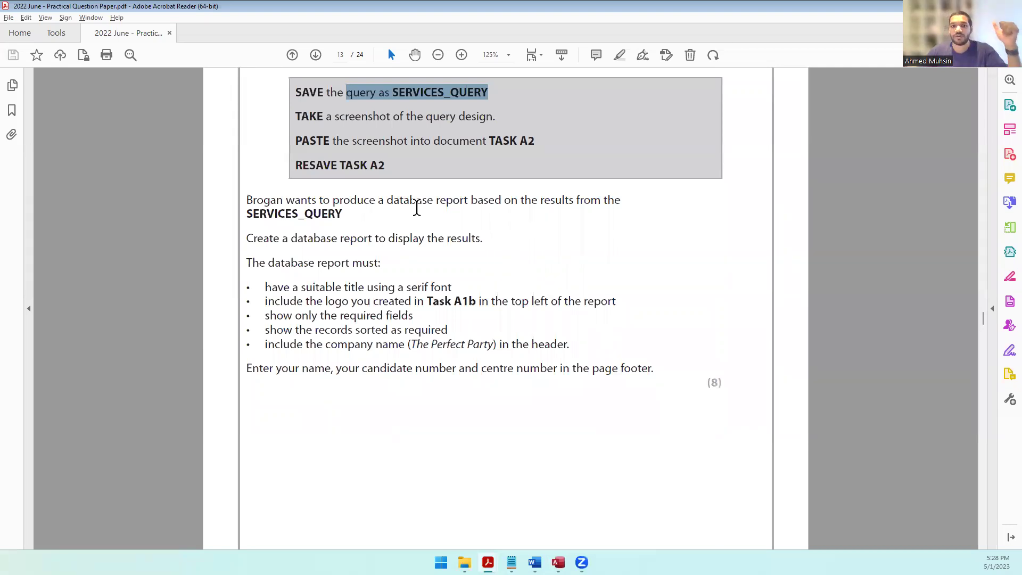
pyautogui.hotkey('alt', 'Tab')
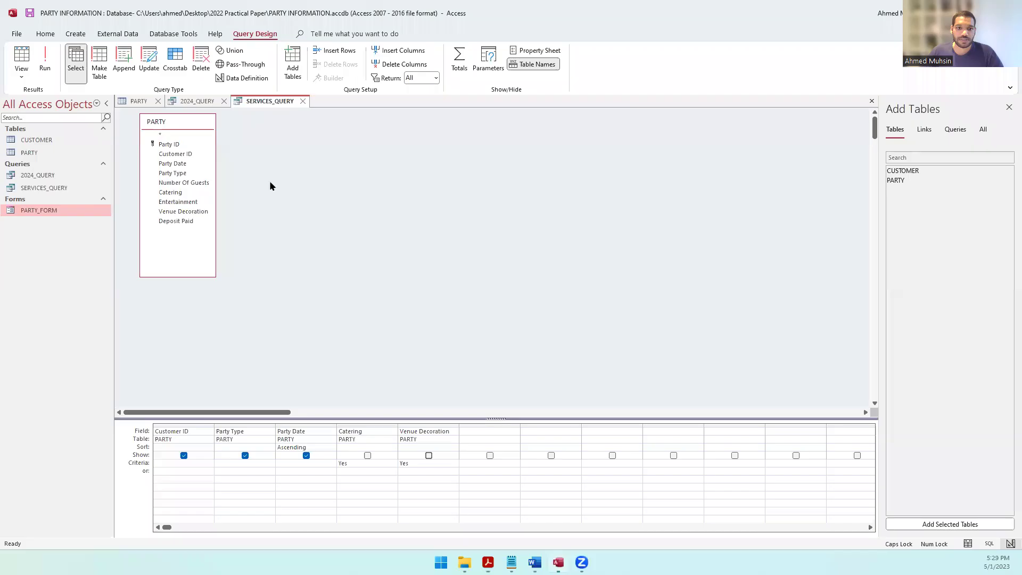
pyautogui.click(47, 63)
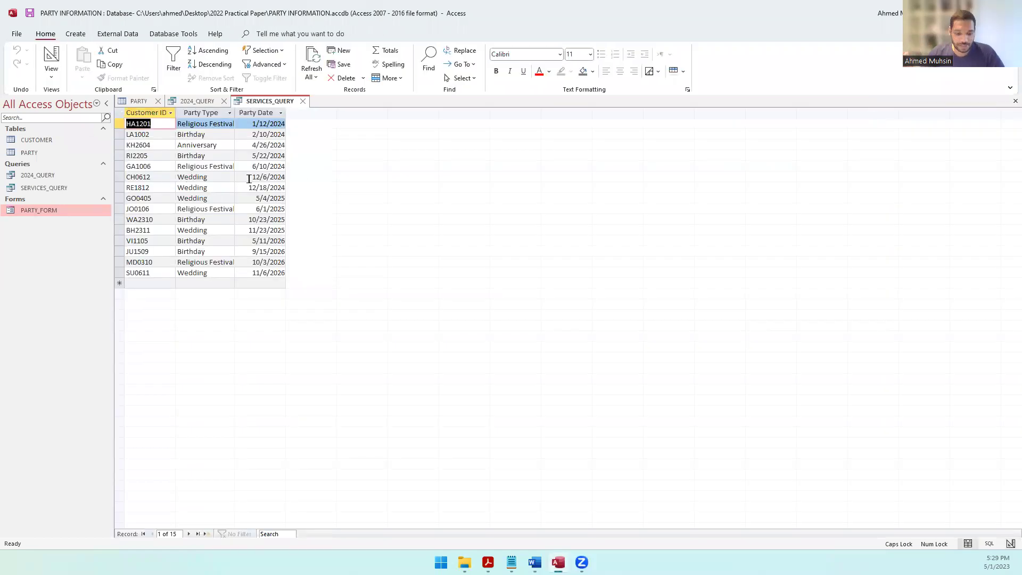
# Step: Select the five report requirement bullets in the question paper, then return to Access
pyautogui.hotkey('alt', 'Tab')
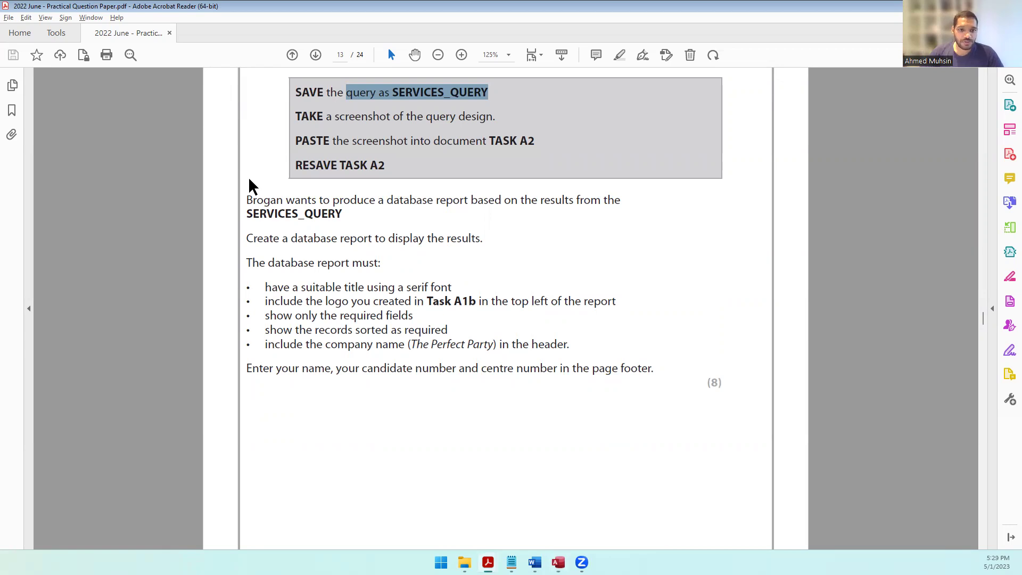
pyautogui.moveTo(265, 287); pyautogui.dragTo(572, 346)
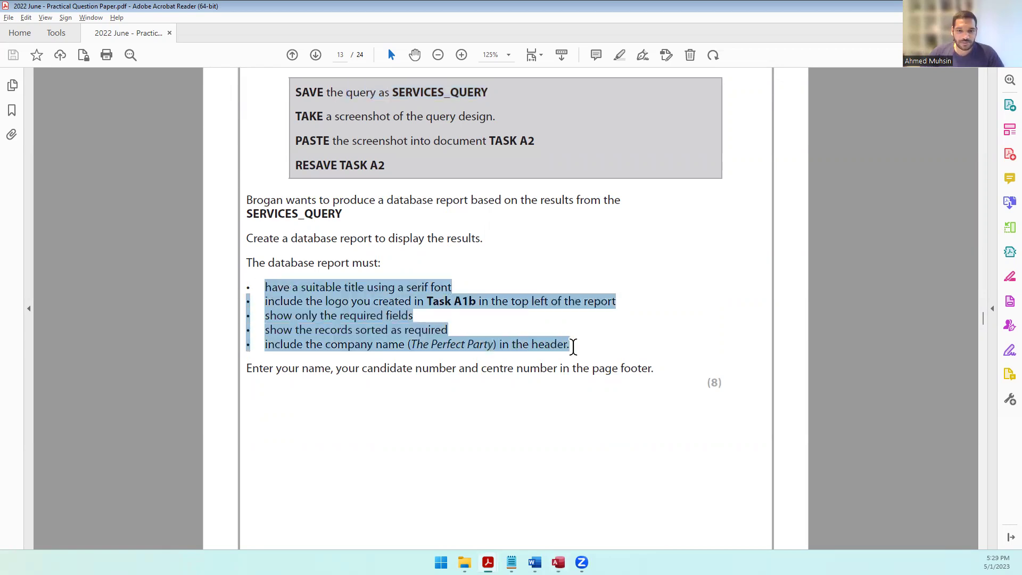
pyautogui.hotkey('alt', 'Tab')
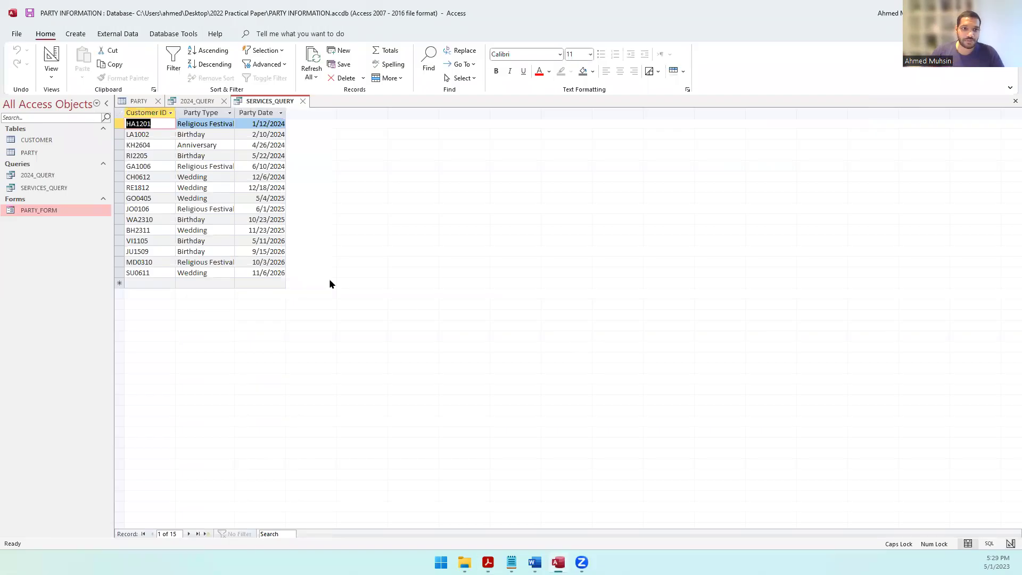
pyautogui.click(75, 34)
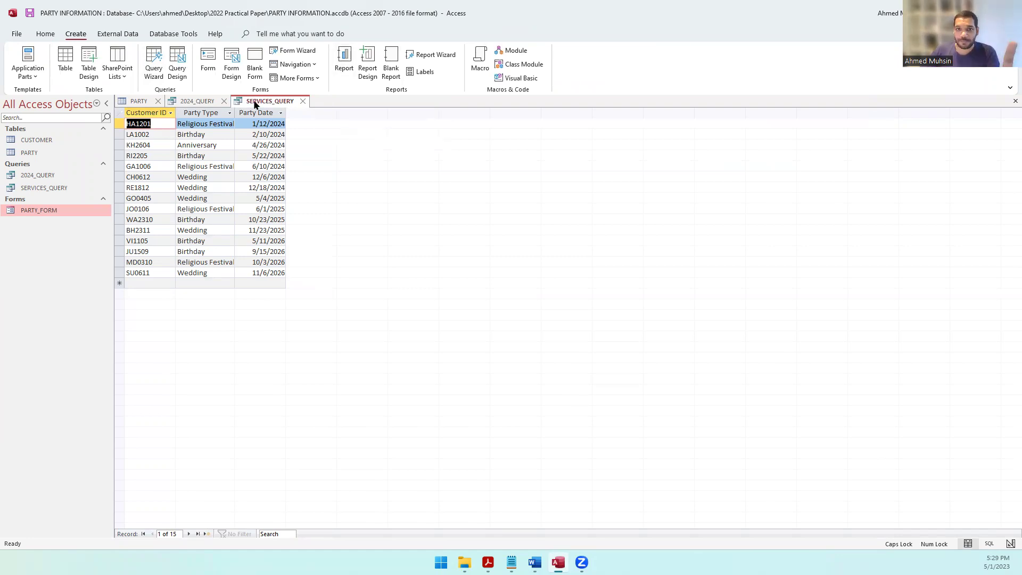
# Step: Generate a Layout View report from SERVICES_QUERY showing Customer ID, Party Type and Party Date
pyautogui.click(342, 66)
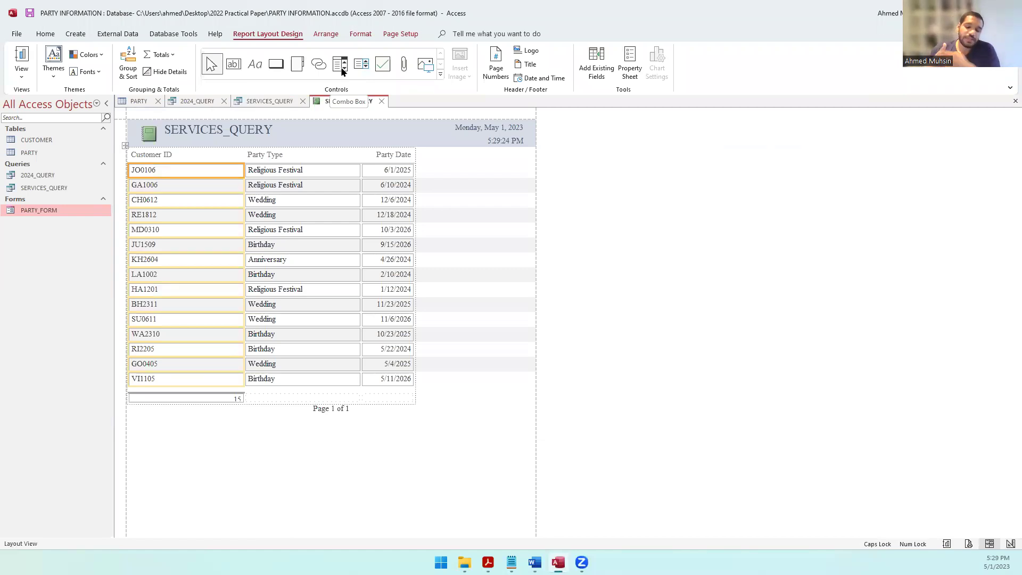
# Step: Check the report's view options, then clear the requirement selection in the question paper
pyautogui.click(21, 74)
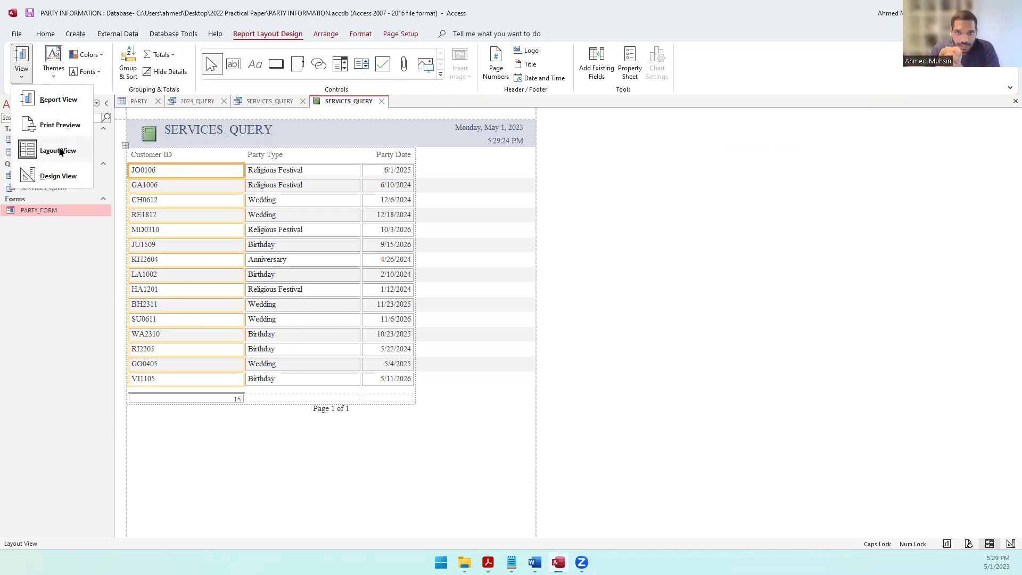
pyautogui.click(378, 426)
pyautogui.click(488, 562)
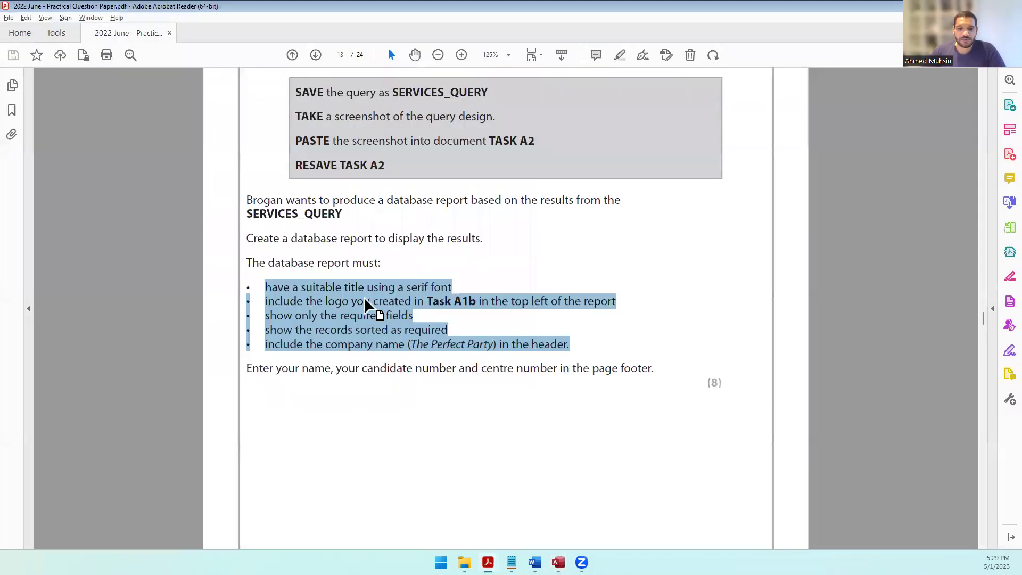
pyautogui.click(338, 298)
# Step: Note the serif-font title requirement, then select the Access report's SERVICES_QUERY title
pyautogui.moveTo(301, 287); pyautogui.dragTo(435, 285)
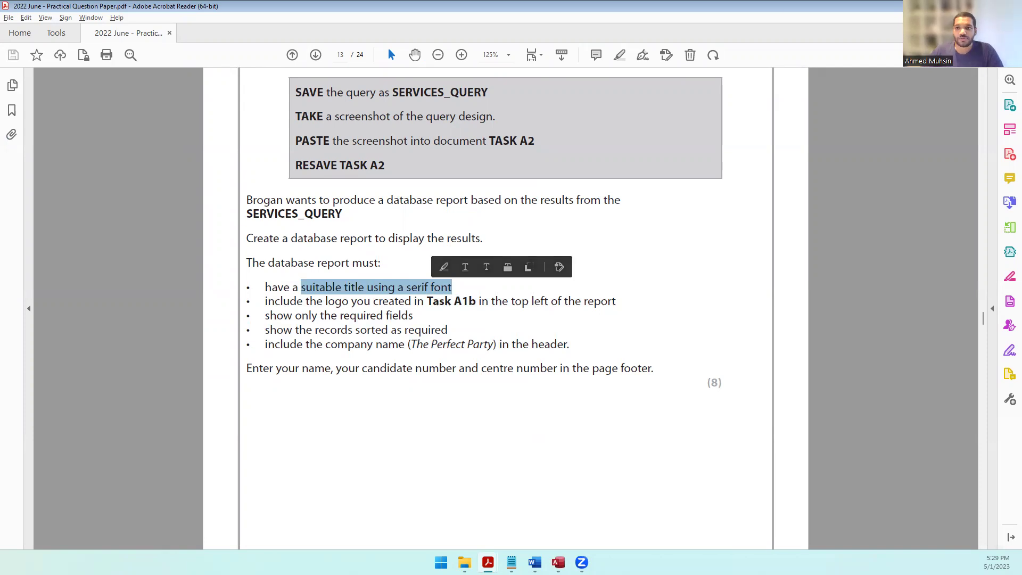
pyautogui.press('super+Down')
pyautogui.press('super+Down')
pyautogui.click(279, 137)
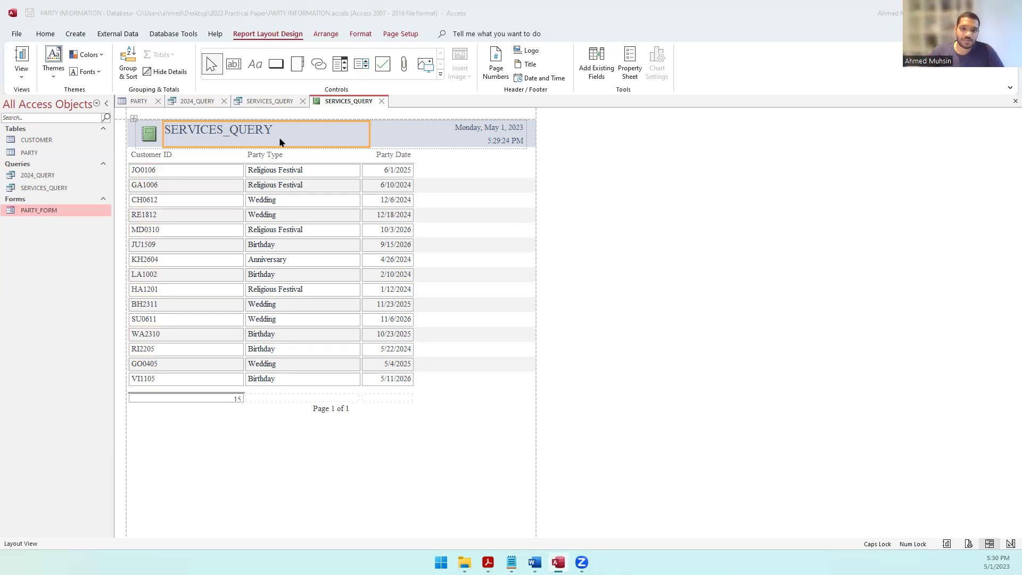
# Step: Reread Task A2c in the question paper to find which services the title must name
pyautogui.hotkey('alt', 'Tab')
pyautogui.scroll(4, 407, 256)
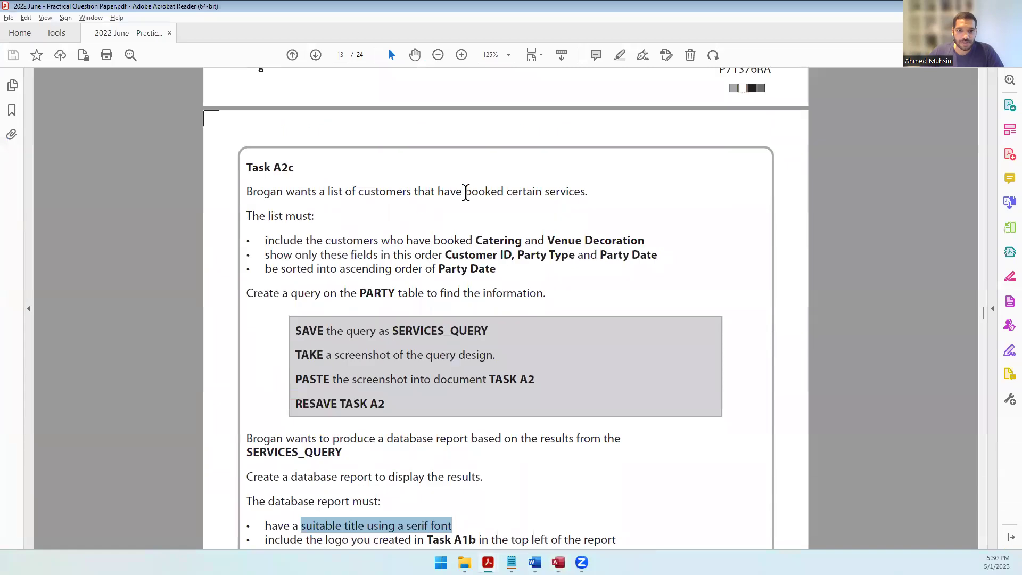
pyautogui.moveTo(524, 191); pyautogui.dragTo(586, 197)
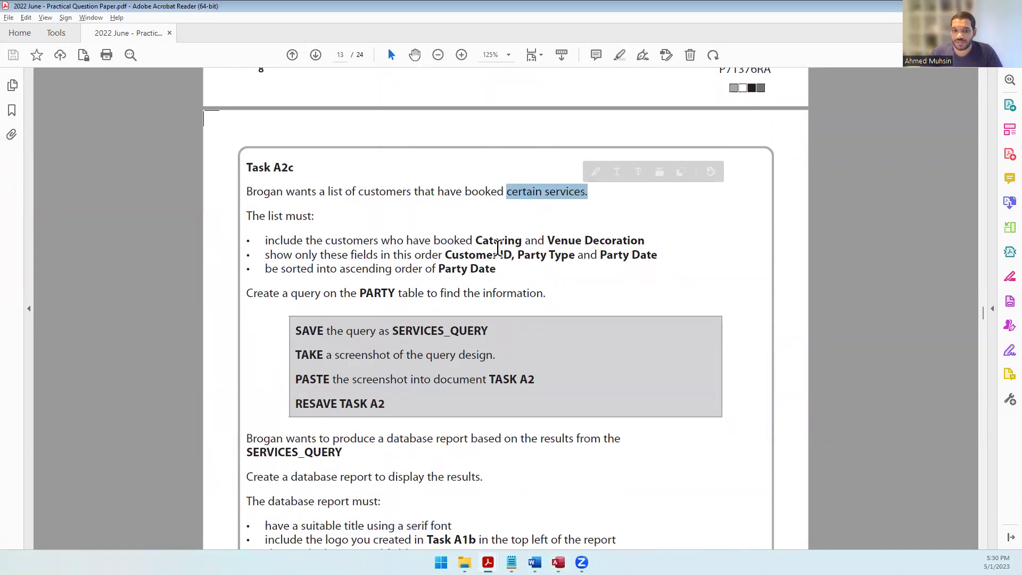
pyautogui.click(498, 248)
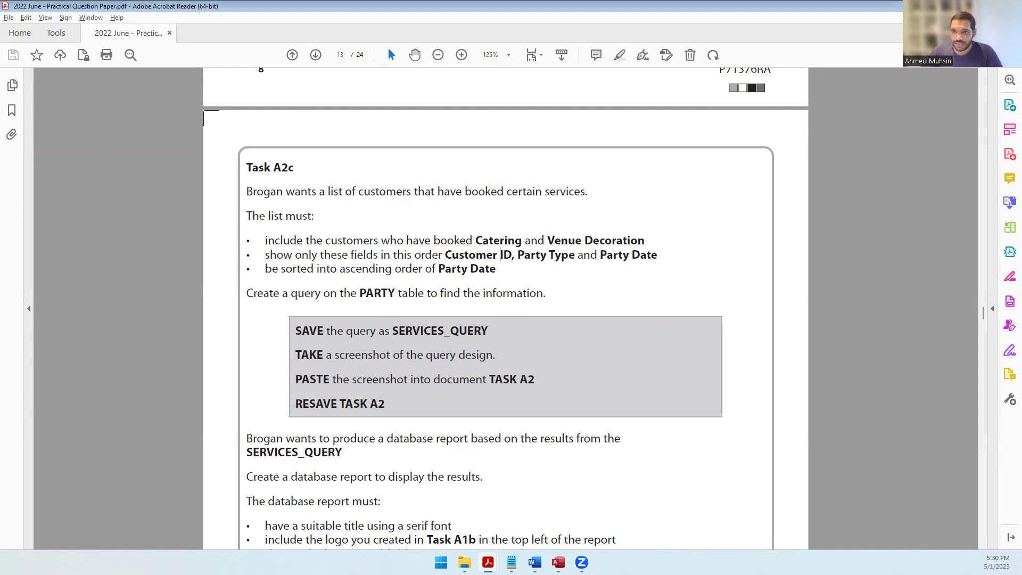
pyautogui.hotkey('alt', 'Tab')
# Step: Replace the SERVICES_QUERY title text, typing 'Customers who booked the' with Caps Lock off
pyautogui.doubleClick(193, 138)
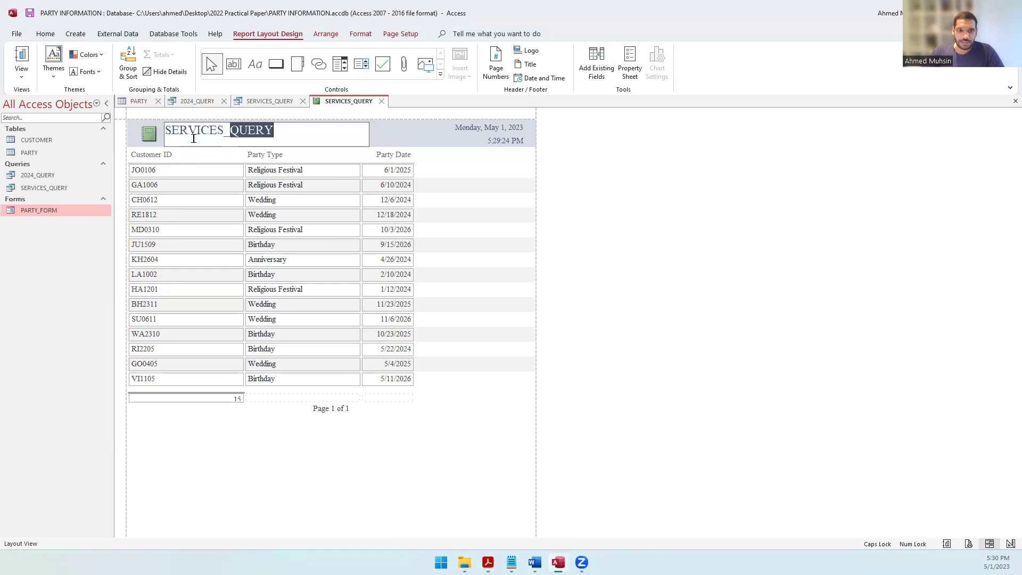
pyautogui.click(277, 124)
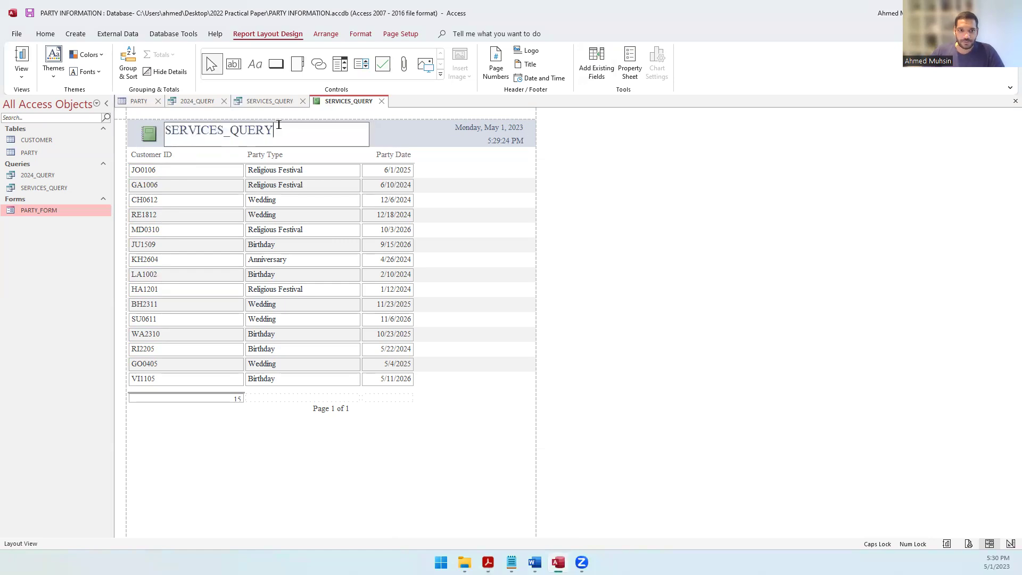
pyautogui.hotkey('ctrl', 'a')
pyautogui.press('capslock')
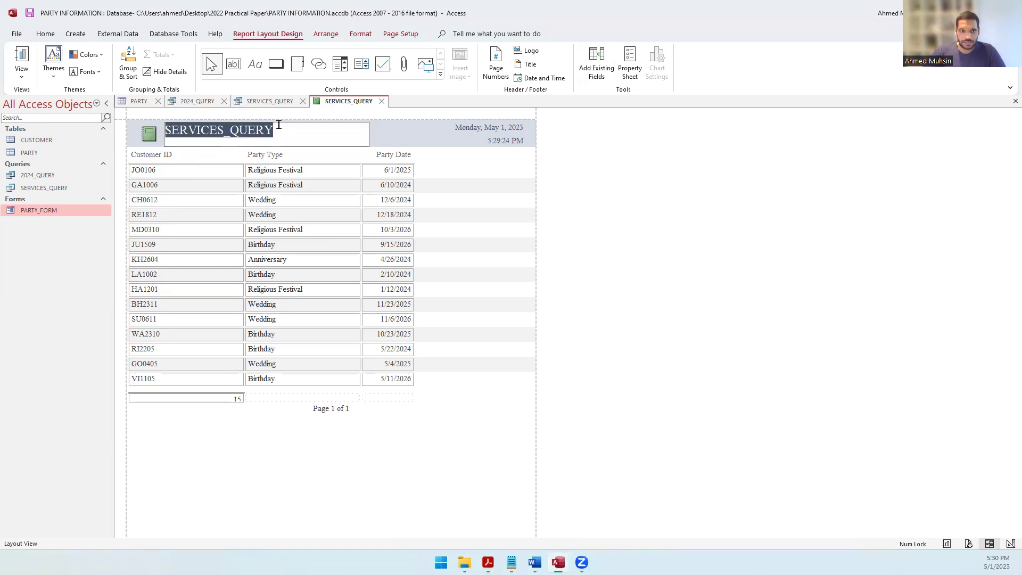
pyautogui.write('Cutsi')
pyautogui.press('BackSpace')
pyautogui.write('tome')
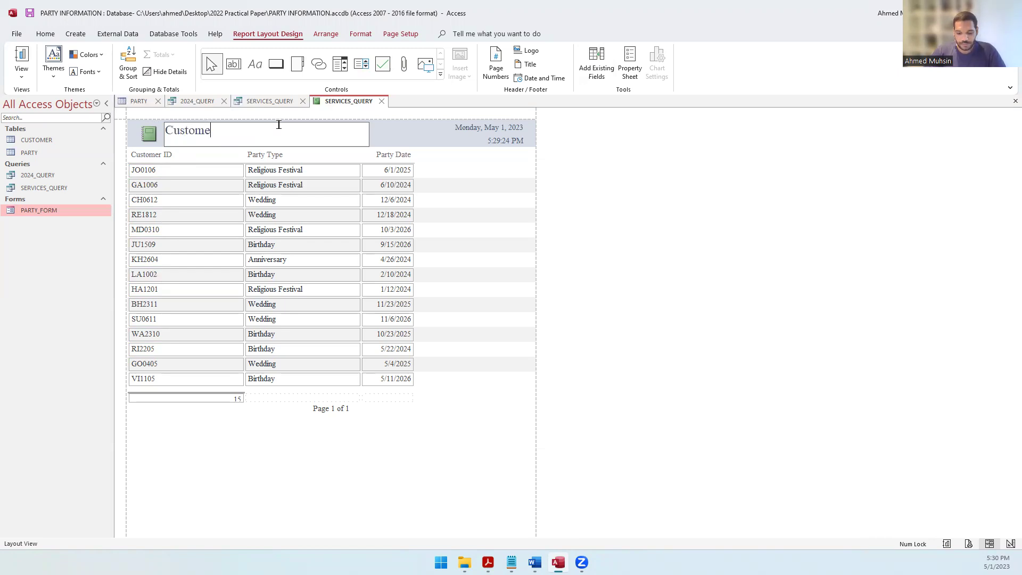
pyautogui.write('rs who booked the')
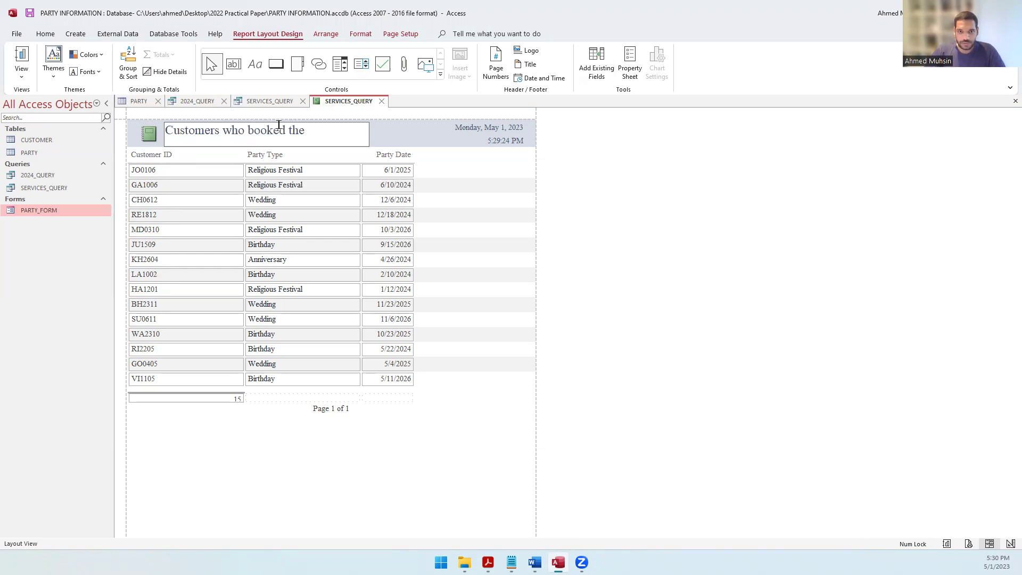
# Step: Complete the report title with 'Catering and Venue Decoration Services' after checking the task wording
pyautogui.hotkey('alt', 'Tab')
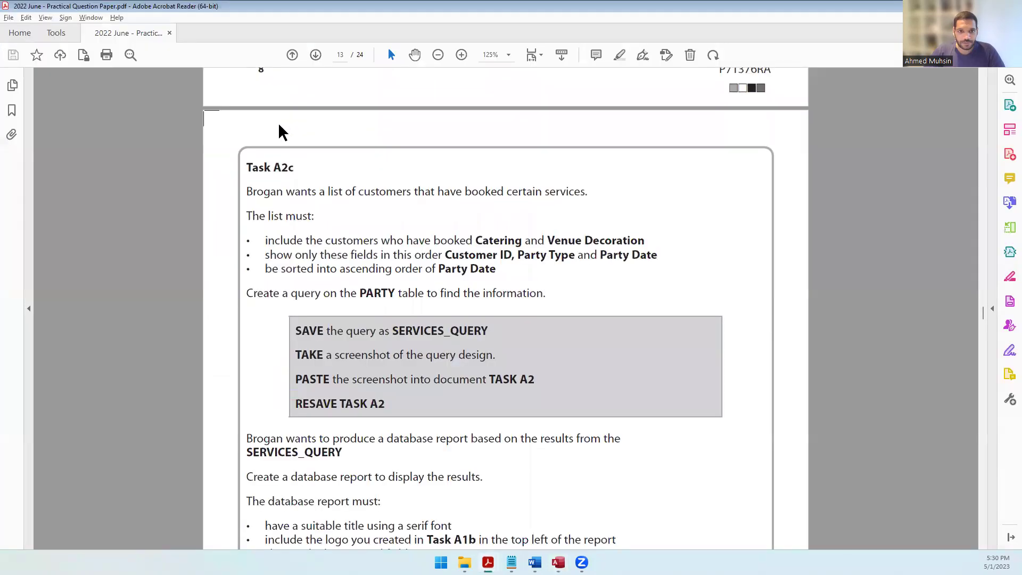
pyautogui.hotkey('alt', 'Tab')
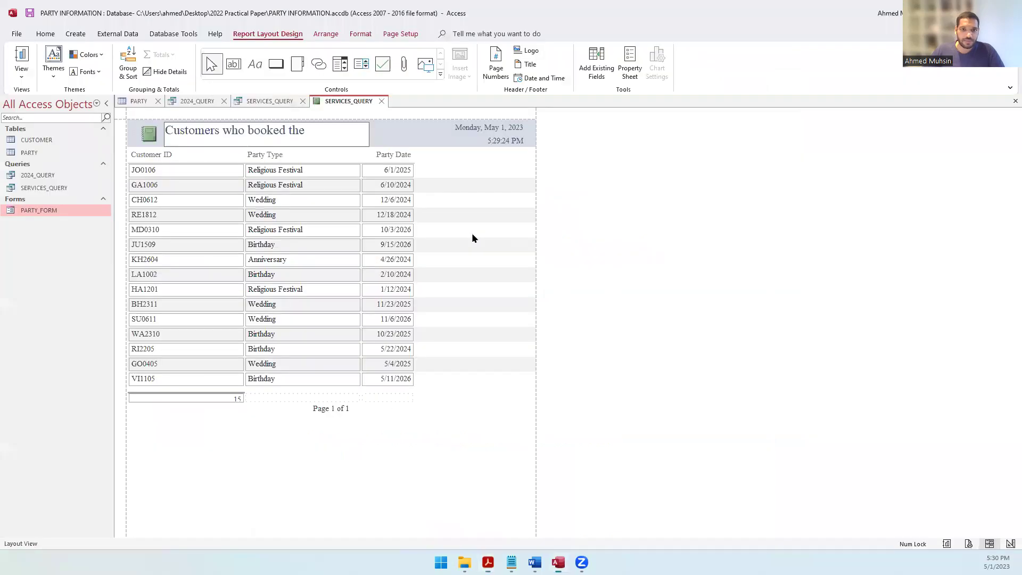
pyautogui.click(330, 135)
pyautogui.write('Caterin')
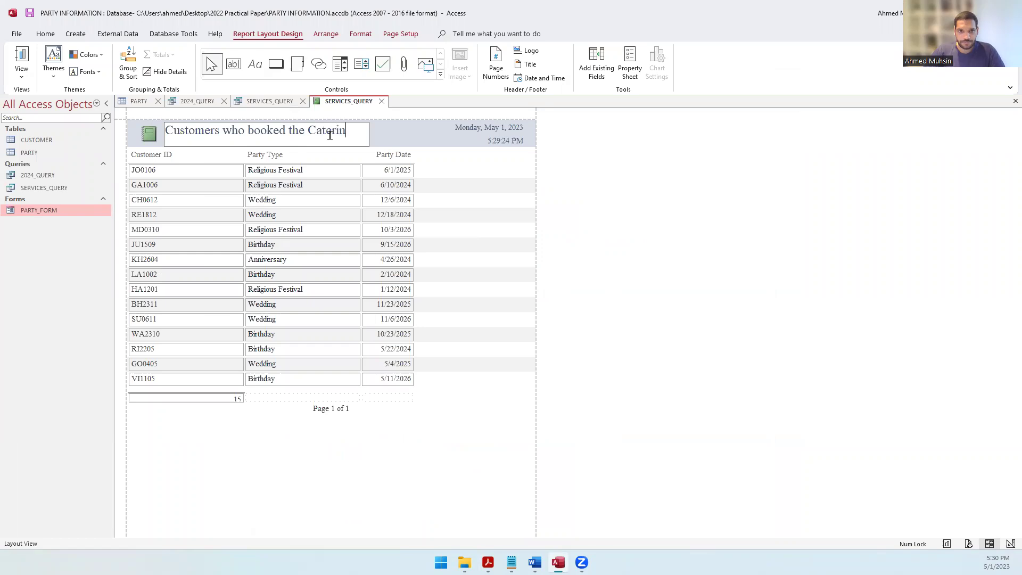
pyautogui.write('g and Venu')
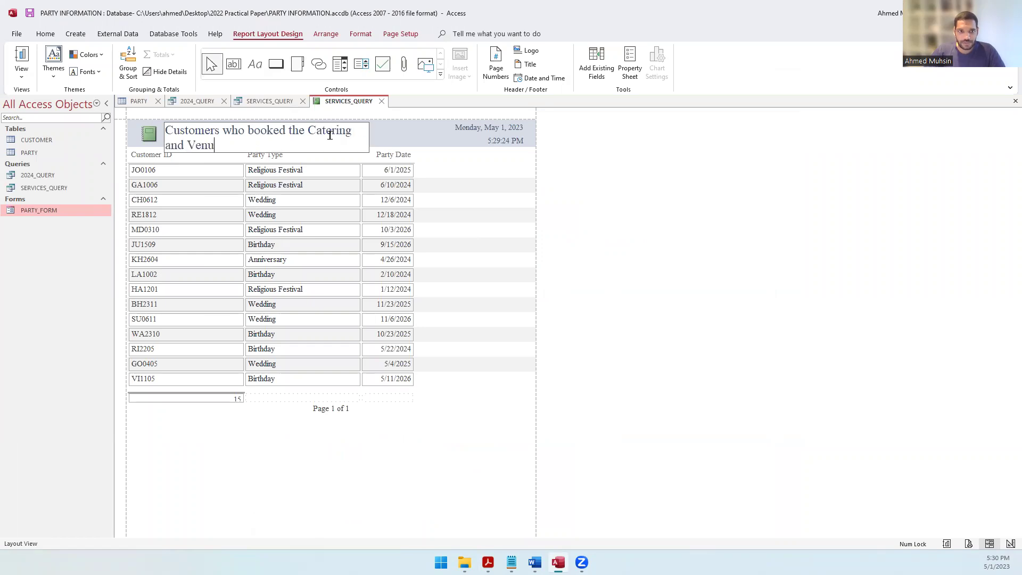
pyautogui.write('e Decorati')
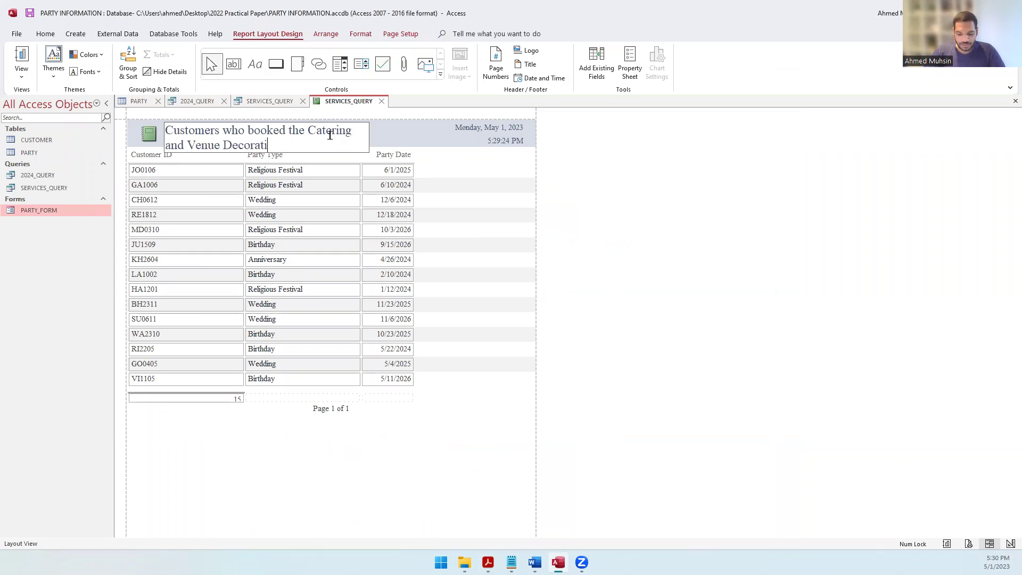
pyautogui.write('on Services')
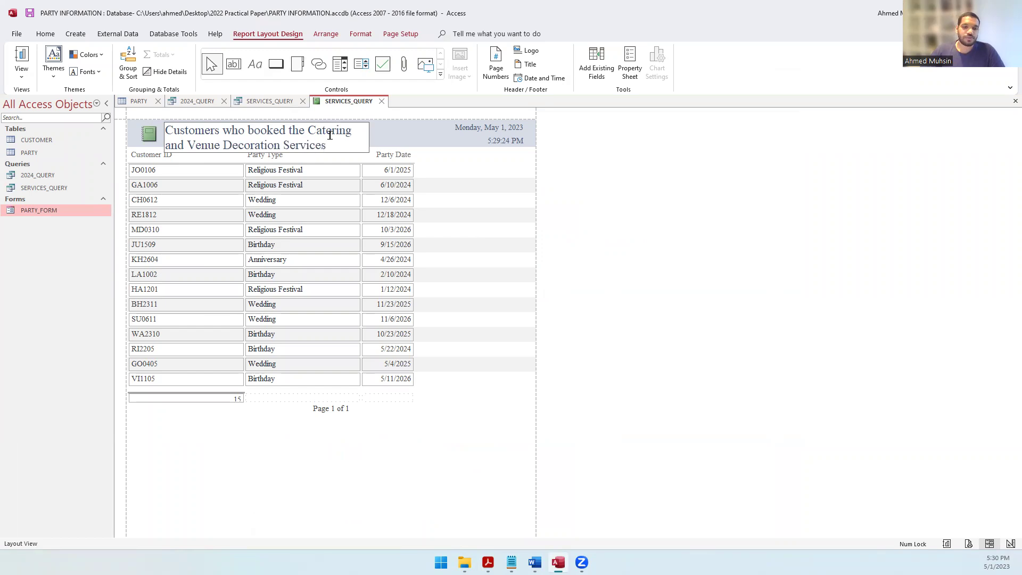
pyautogui.click(296, 484)
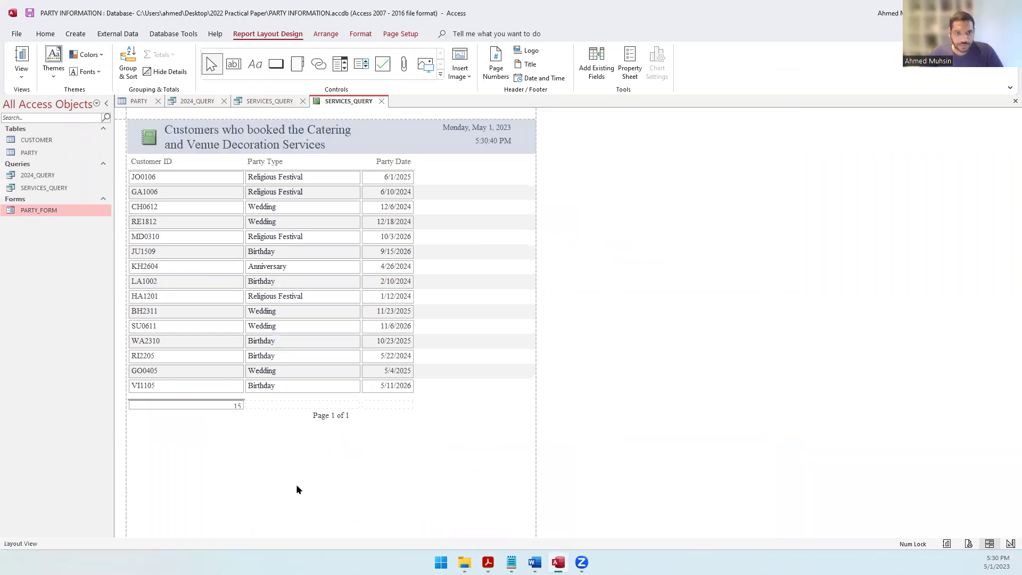
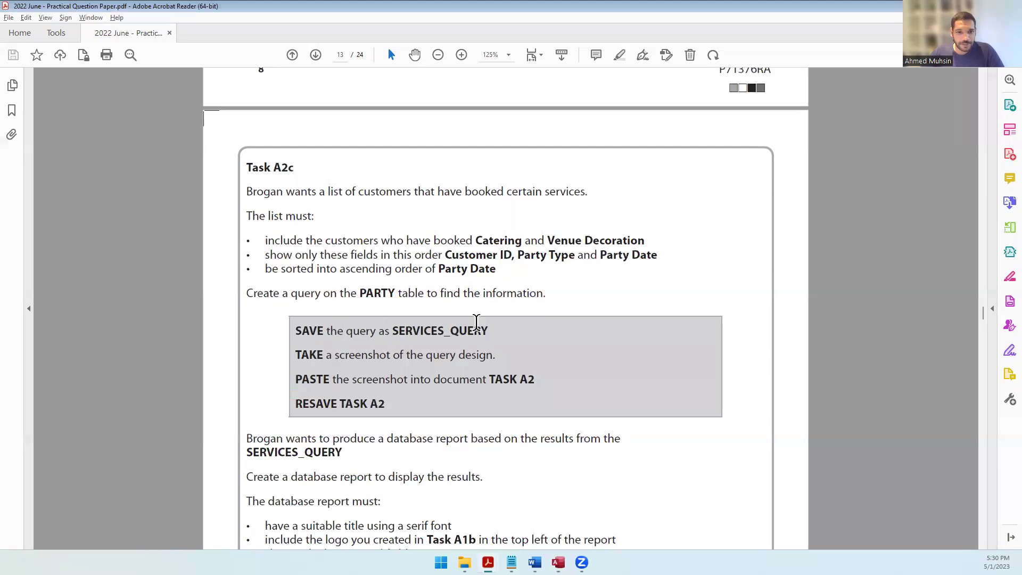
# Step: Find and highlight the report title requirement in the question paper, then return to Access
pyautogui.scroll(-3, 476, 322)
pyautogui.moveTo(300, 347); pyautogui.dragTo(394, 347)
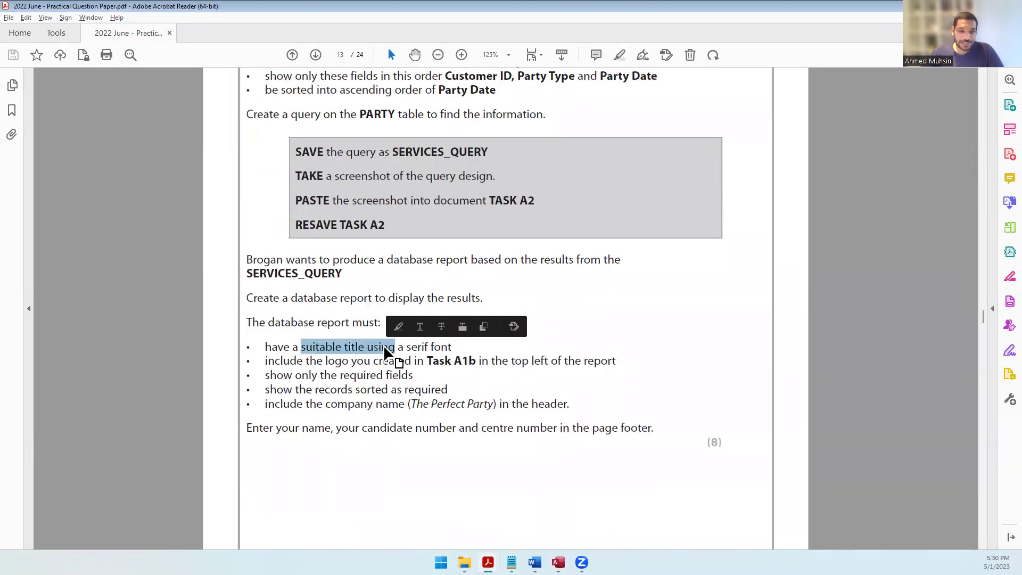
pyautogui.hotkey('alt', 'Tab')
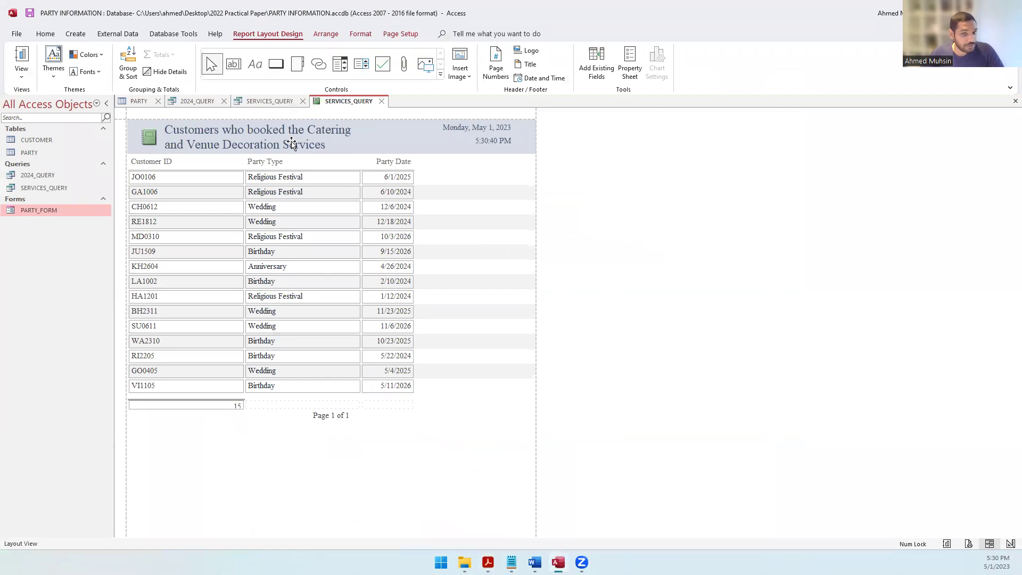
# Step: Highlight the logo requirement in the question paper, then return to the Access report
pyautogui.hotkey('alt', 'Tab')
pyautogui.click(340, 363)
pyautogui.moveTo(307, 362); pyautogui.dragTo(613, 361)
pyautogui.hotkey('alt', 'Tab')
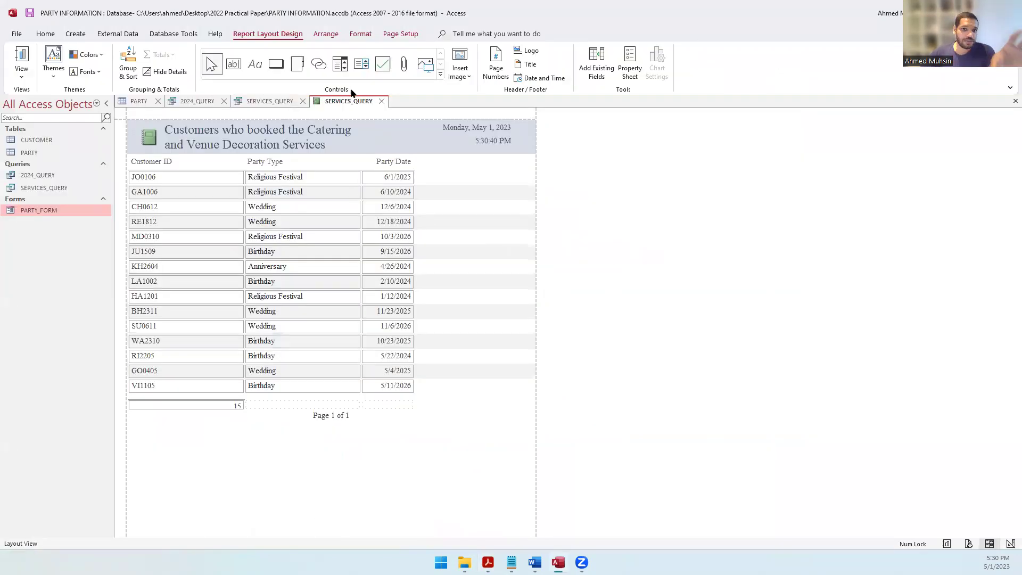
# Step: Switch the SERVICES_QUERY report from Layout View to Design View
pyautogui.click(45, 34)
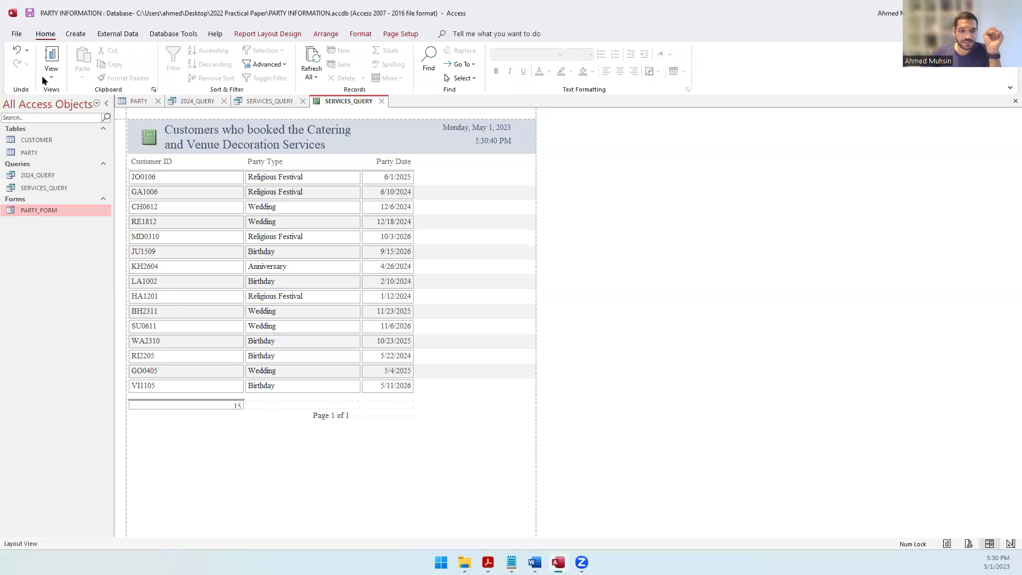
pyautogui.click(51, 74)
pyautogui.click(62, 171)
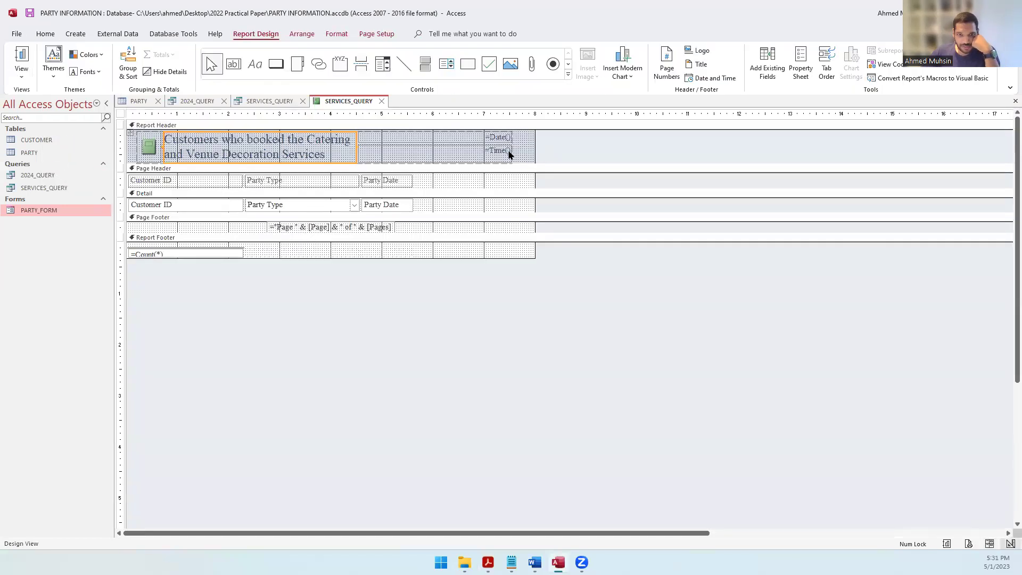
pyautogui.click(427, 155)
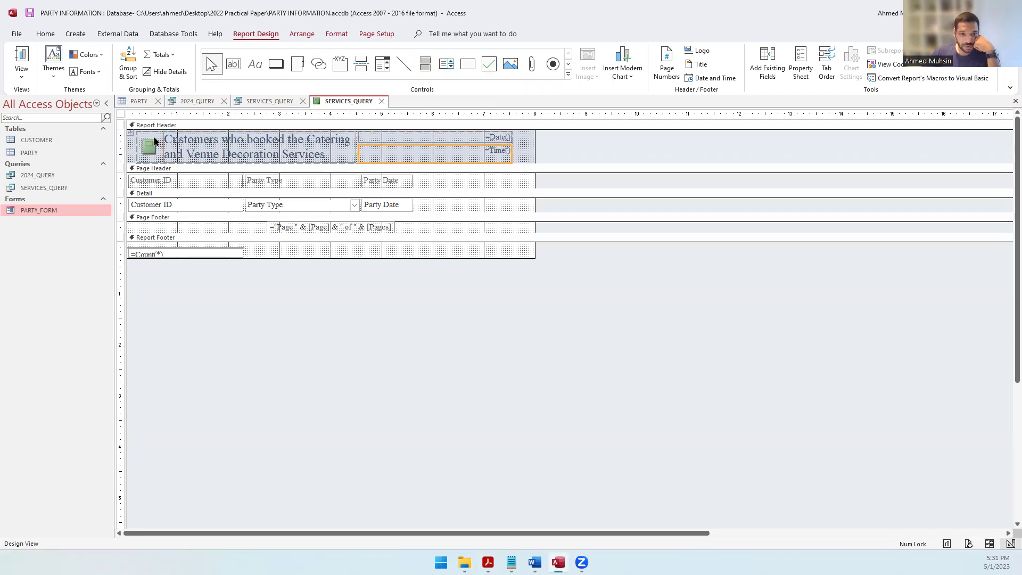
pyautogui.click(566, 155)
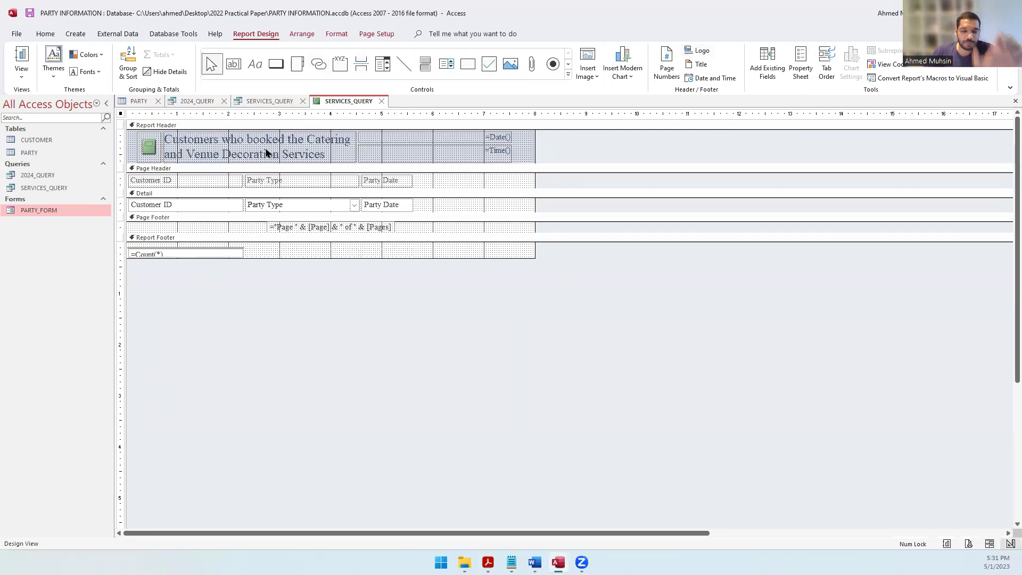
pyautogui.click(143, 151)
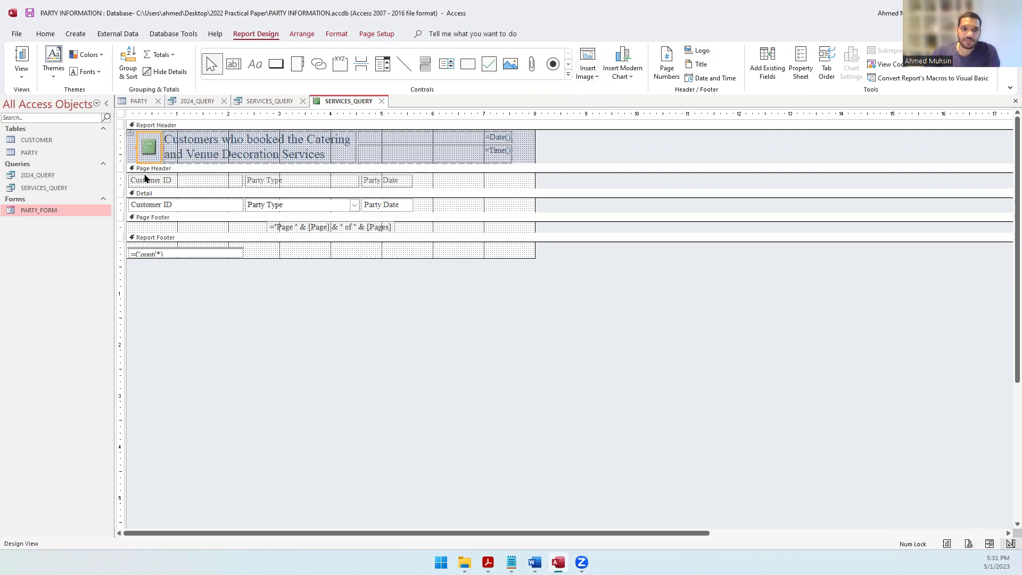
pyautogui.click(171, 206)
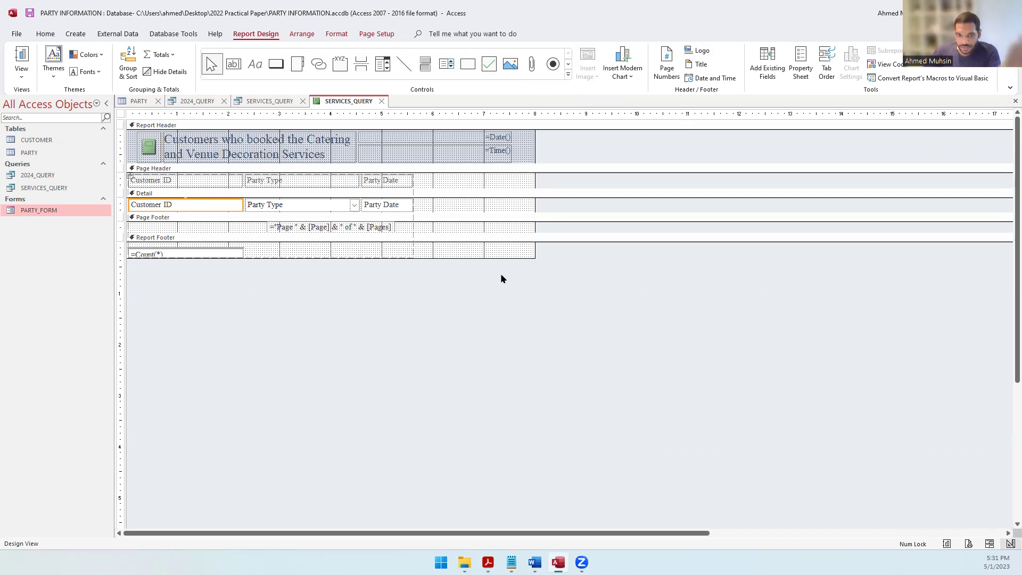
pyautogui.click(487, 307)
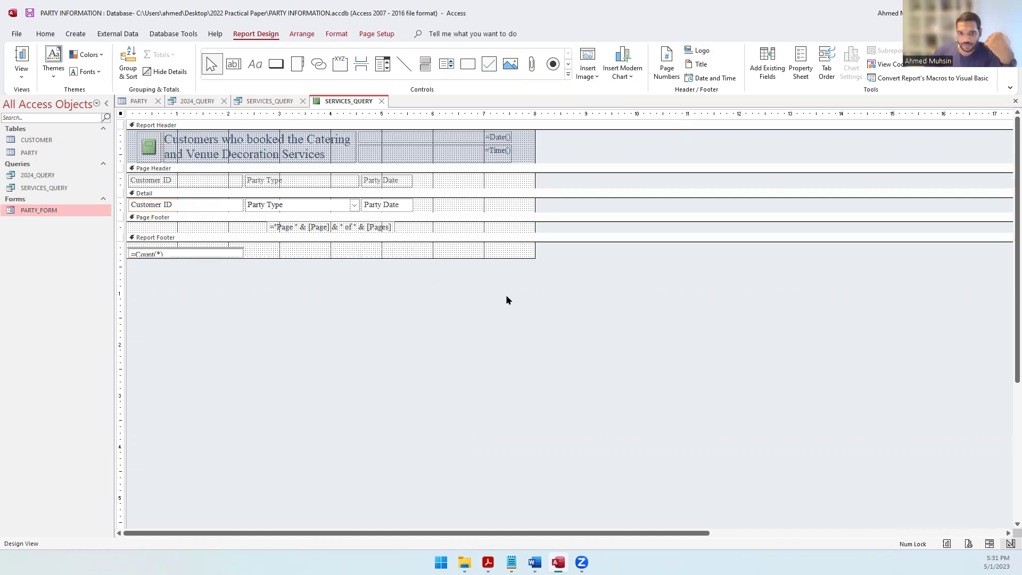
# Step: Insert the Logo image from Desktop\2022 Practical Paper at the report header's top left
pyautogui.click(596, 71)
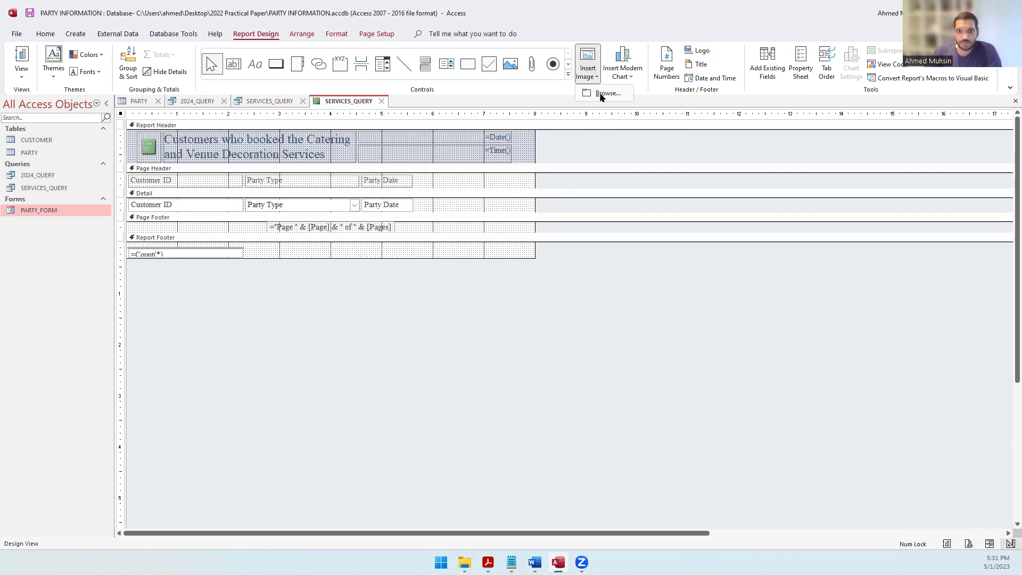
pyautogui.click(599, 94)
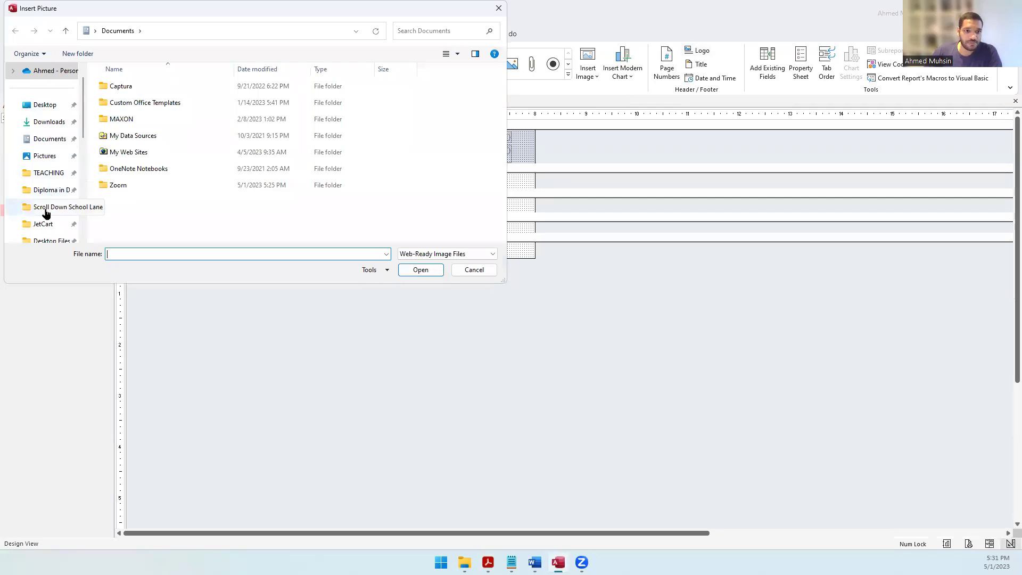
pyautogui.click(42, 105)
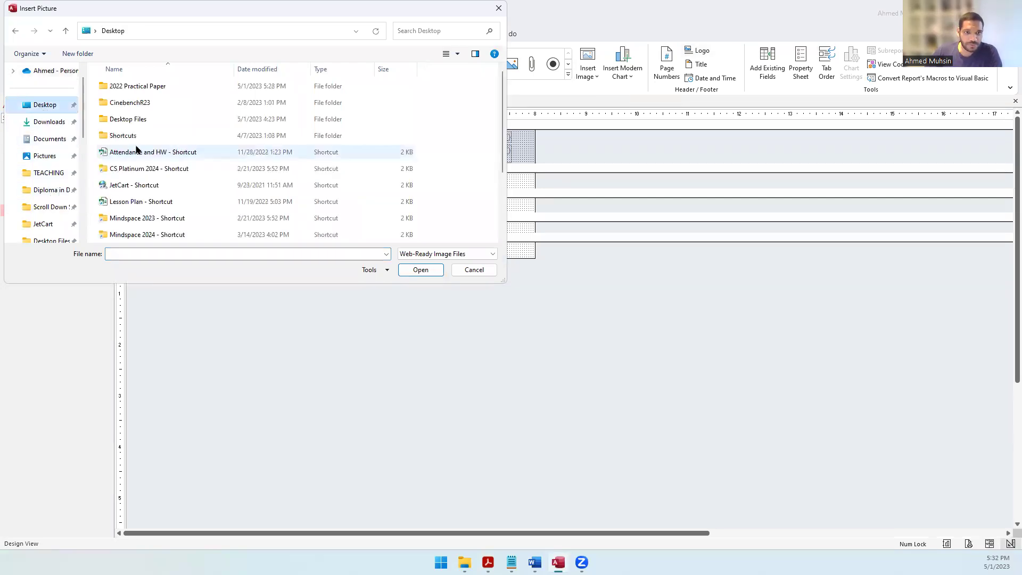
pyautogui.doubleClick(151, 86)
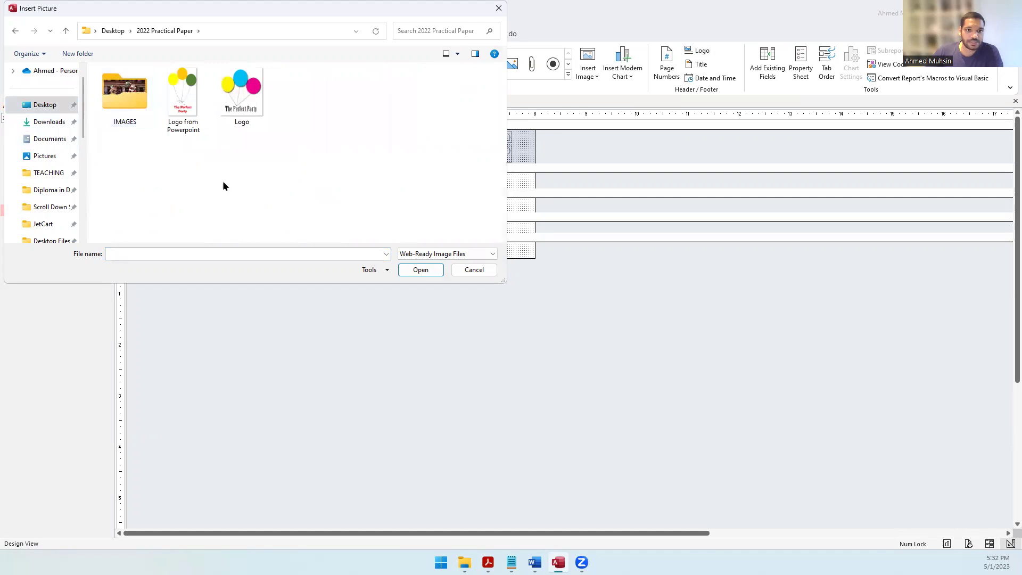
pyautogui.click(244, 111)
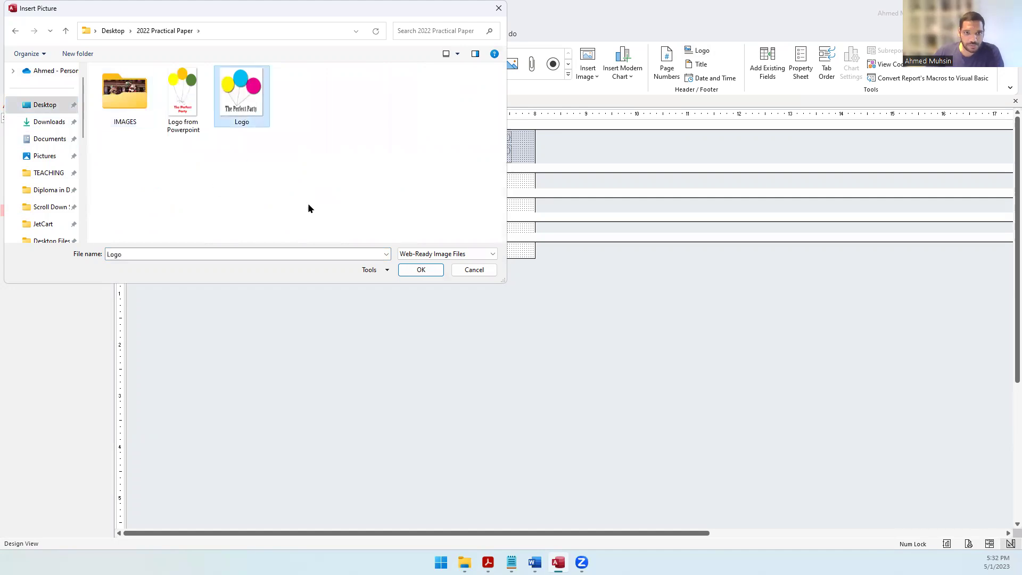
pyautogui.click(420, 270)
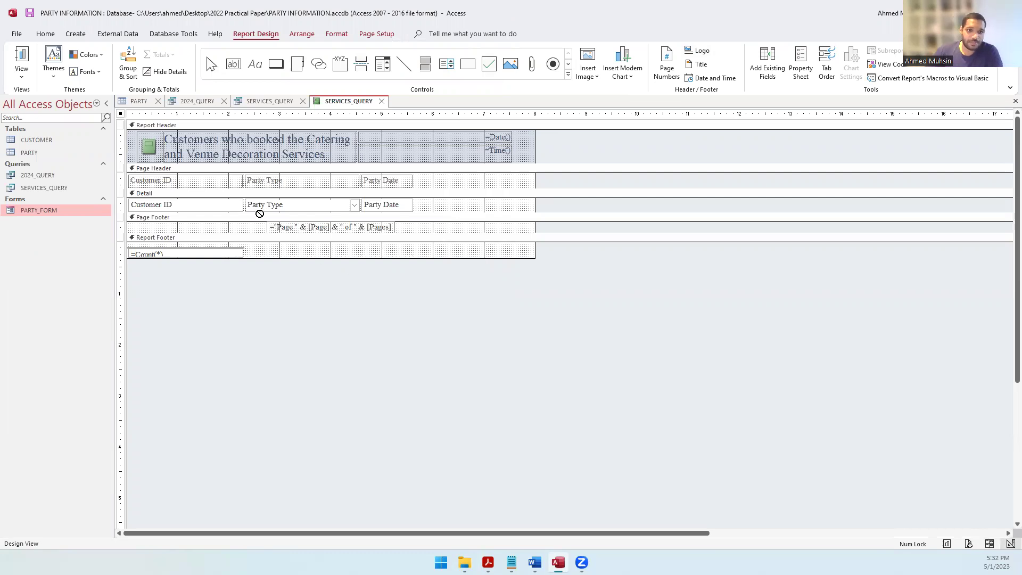
pyautogui.moveTo(138, 130); pyautogui.dragTo(161, 162)
pyautogui.click(151, 144)
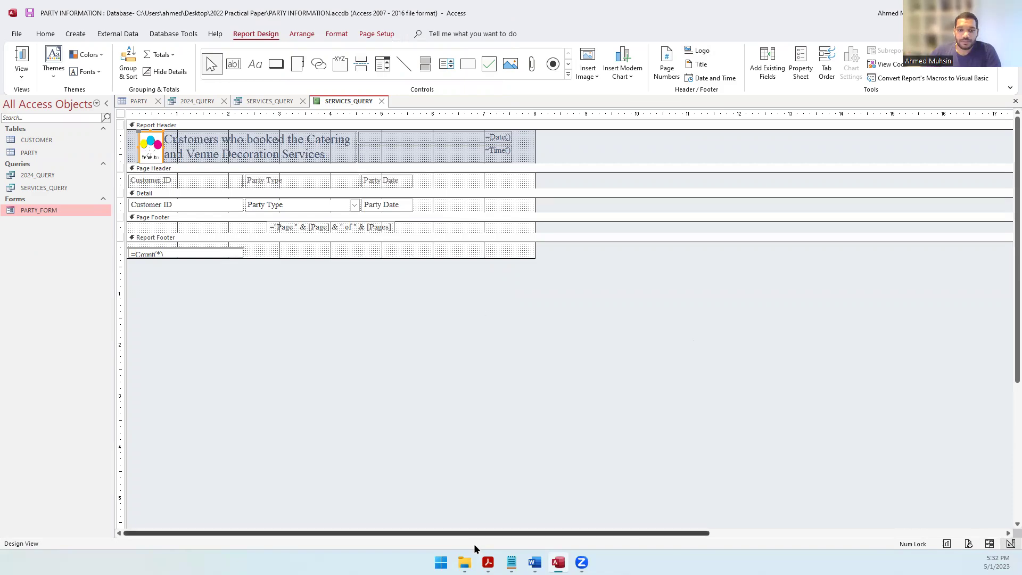
pyautogui.hotkey('alt', 'Tab')
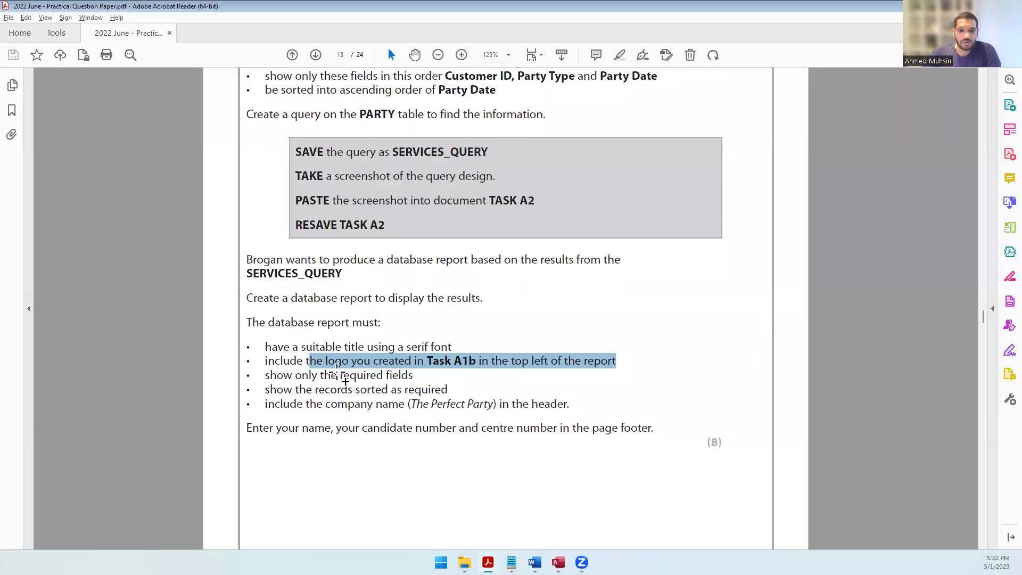
# Step: Highlight the required-fields requirement in the question paper and check it against Access
pyautogui.moveTo(258, 376); pyautogui.dragTo(382, 375)
pyautogui.click(613, 290)
pyautogui.scroll(2, 618, 290)
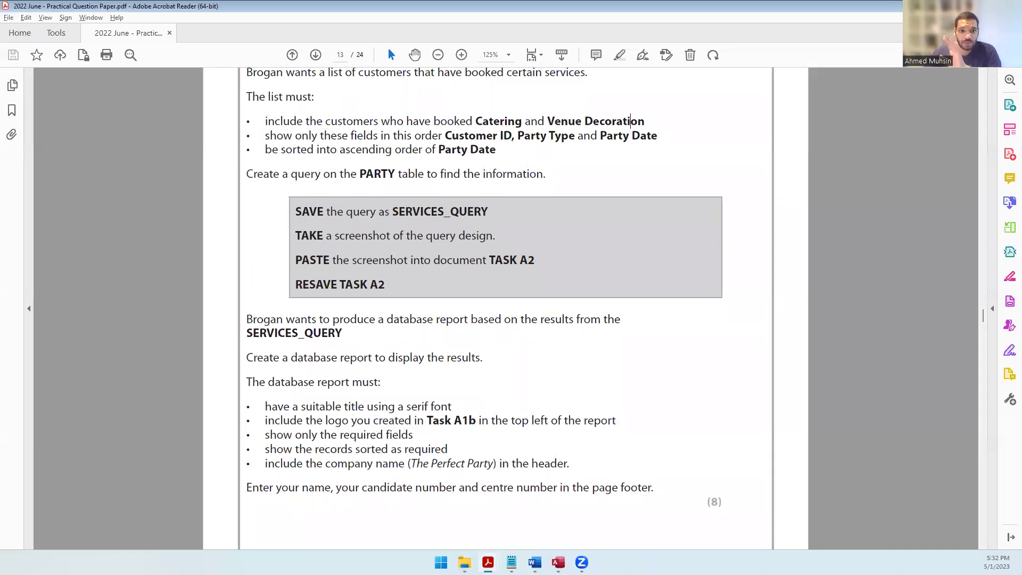
pyautogui.hotkey('alt', 'Tab')
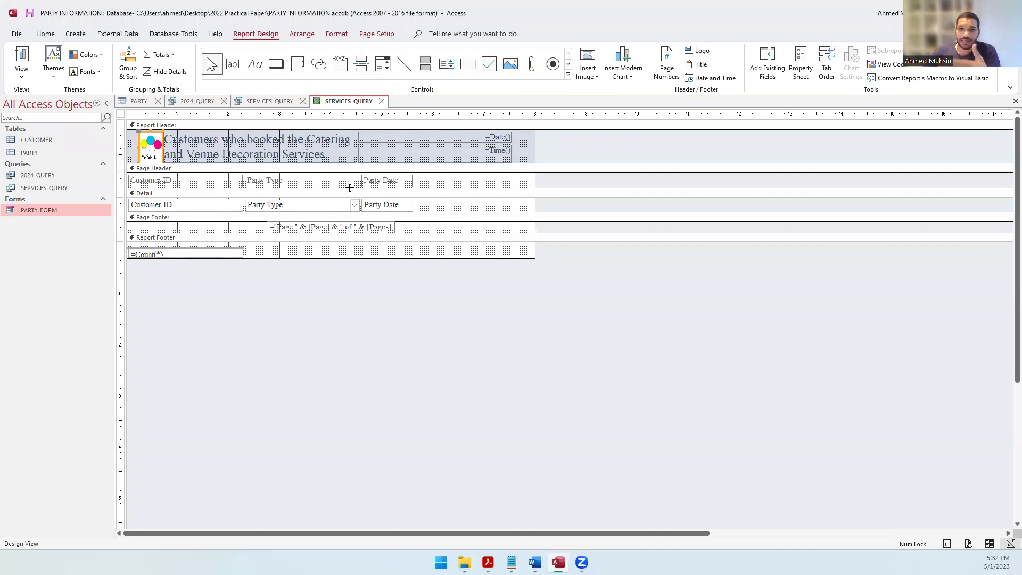
# Step: Highlight the sorting requirement and its Party Date field in the question paper
pyautogui.click(488, 562)
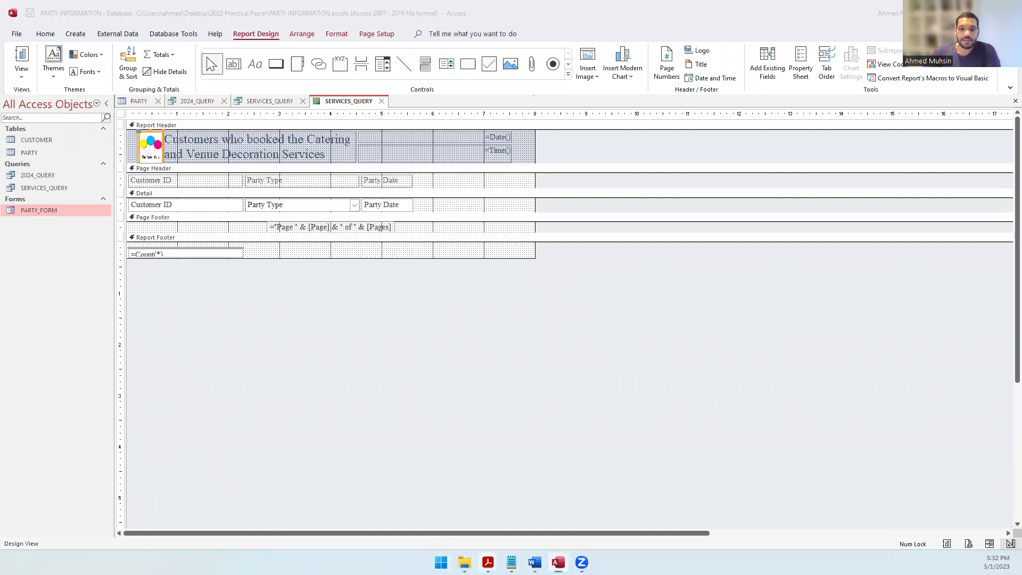
pyautogui.moveTo(265, 449); pyautogui.dragTo(448, 448)
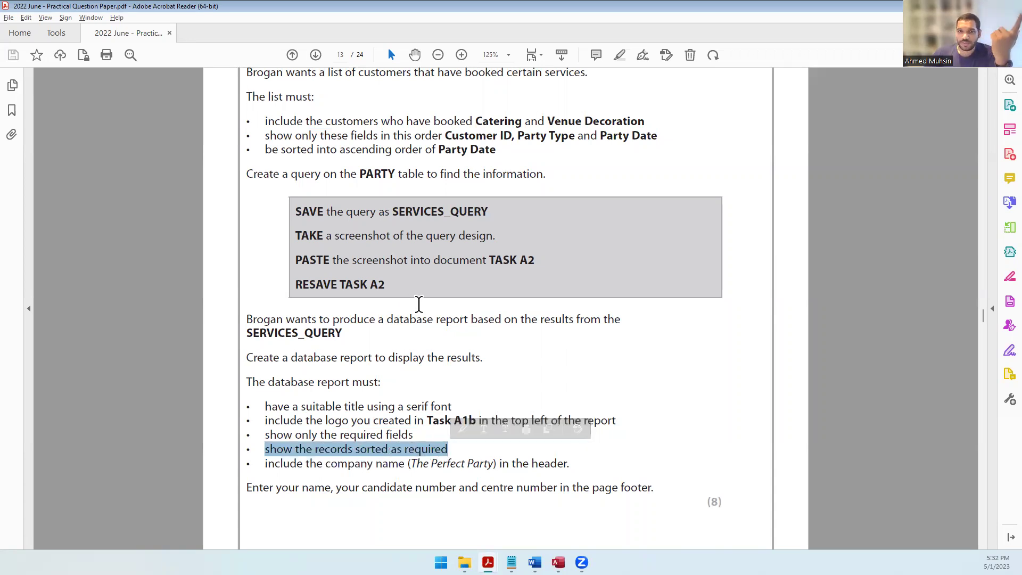
pyautogui.doubleClick(452, 149)
pyautogui.moveTo(452, 149); pyautogui.dragTo(487, 151)
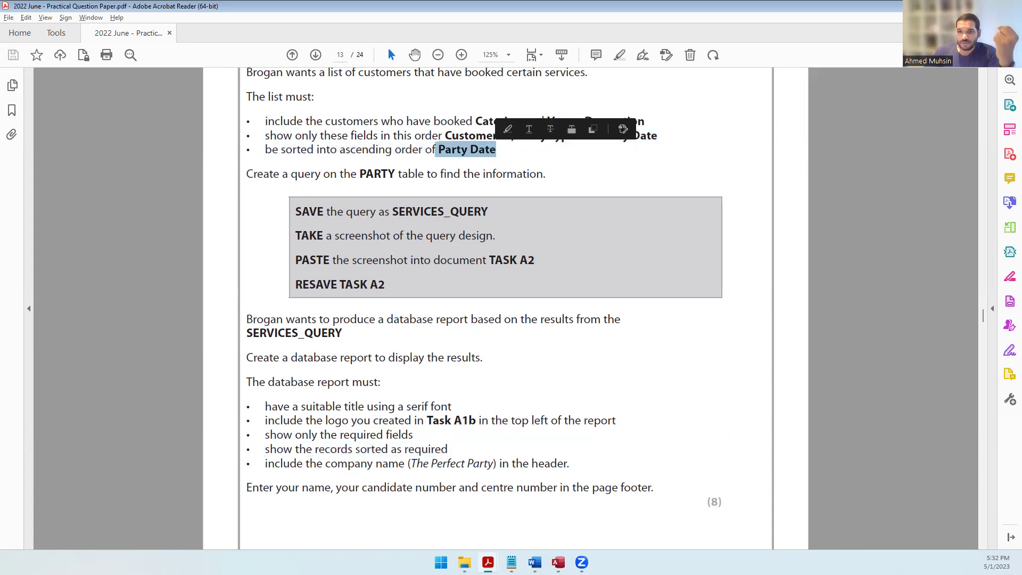
pyautogui.hotkey('alt', 'Tab')
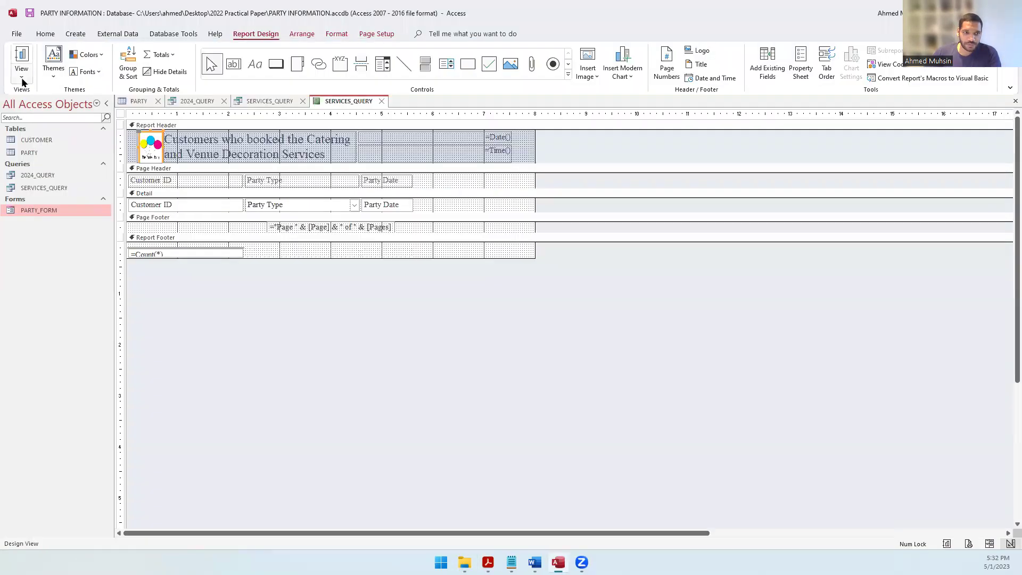
# Step: Sort the report records by Party Date in ascending order, working in Layout View
pyautogui.click(22, 81)
pyautogui.click(46, 141)
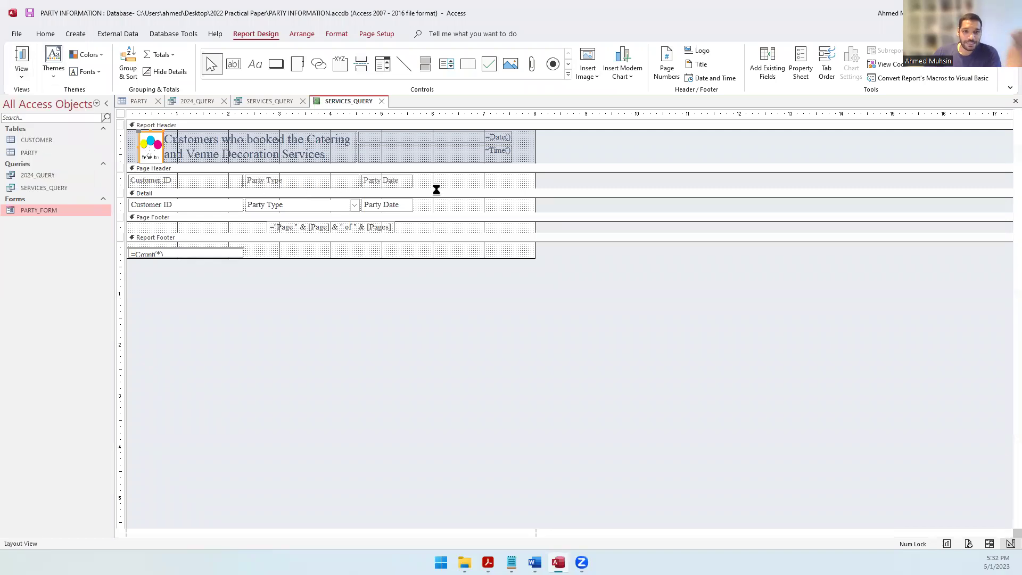
pyautogui.click(397, 180)
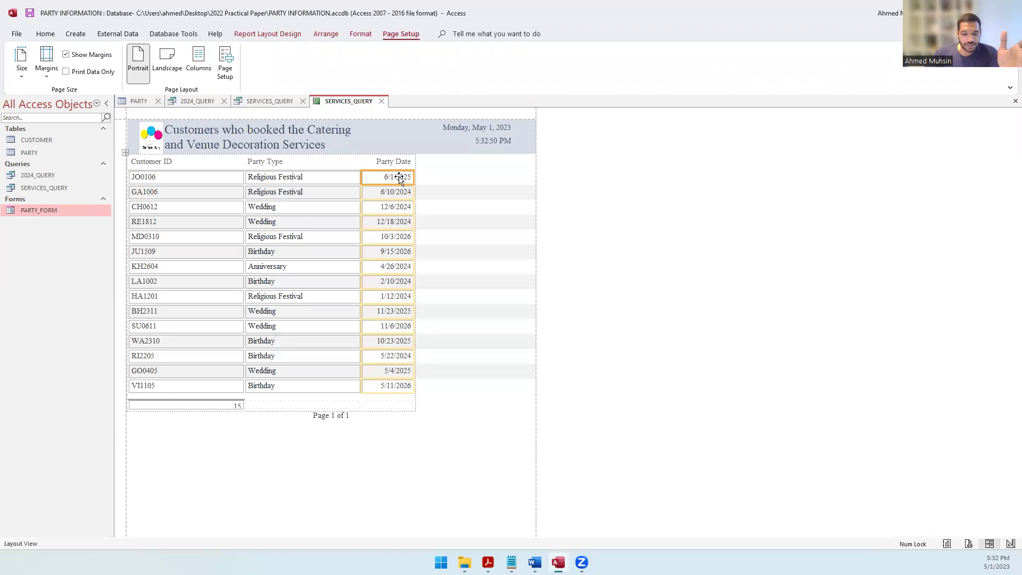
pyautogui.click(45, 33)
pyautogui.click(205, 52)
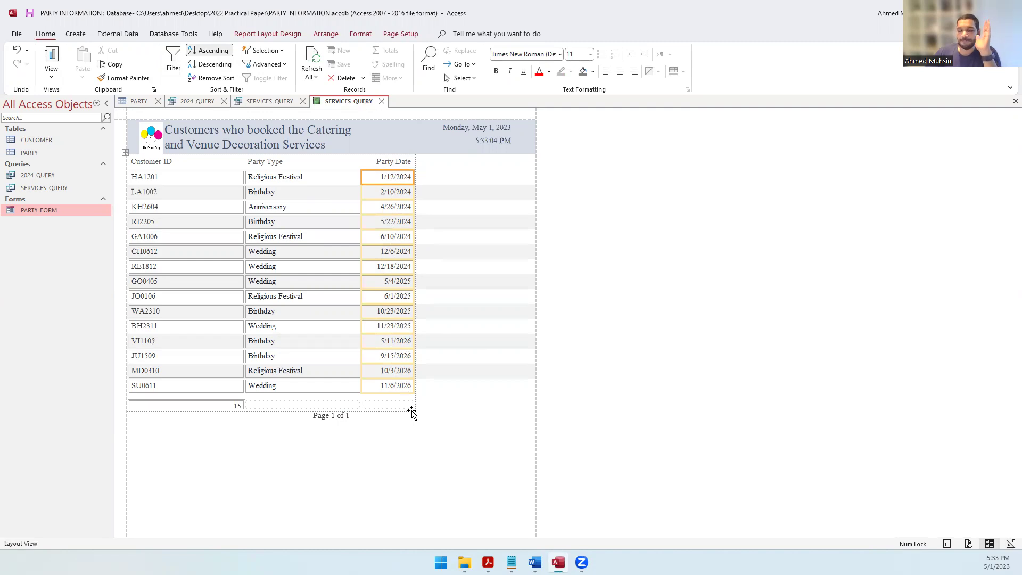
pyautogui.click(488, 562)
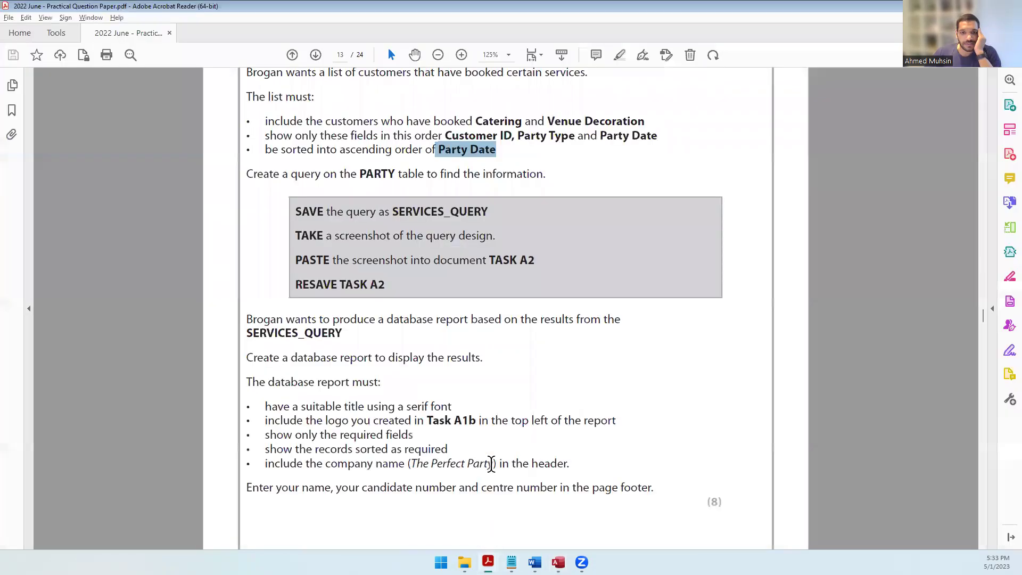
# Step: Check the company name requirement, then enlarge the Report Header in Design View
pyautogui.moveTo(322, 463); pyautogui.dragTo(569, 466)
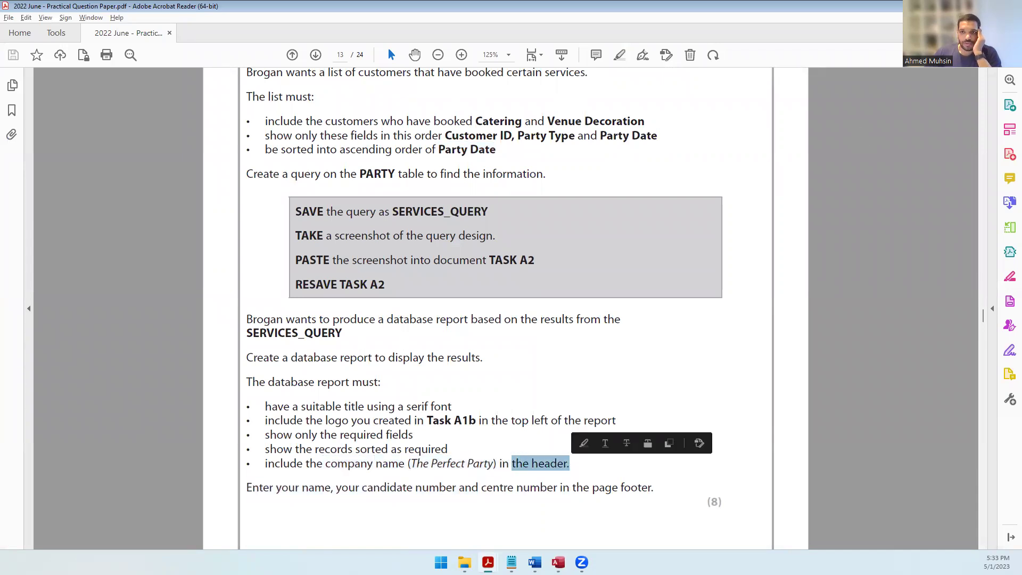
pyautogui.hotkey('alt', 'Tab')
pyautogui.click(52, 74)
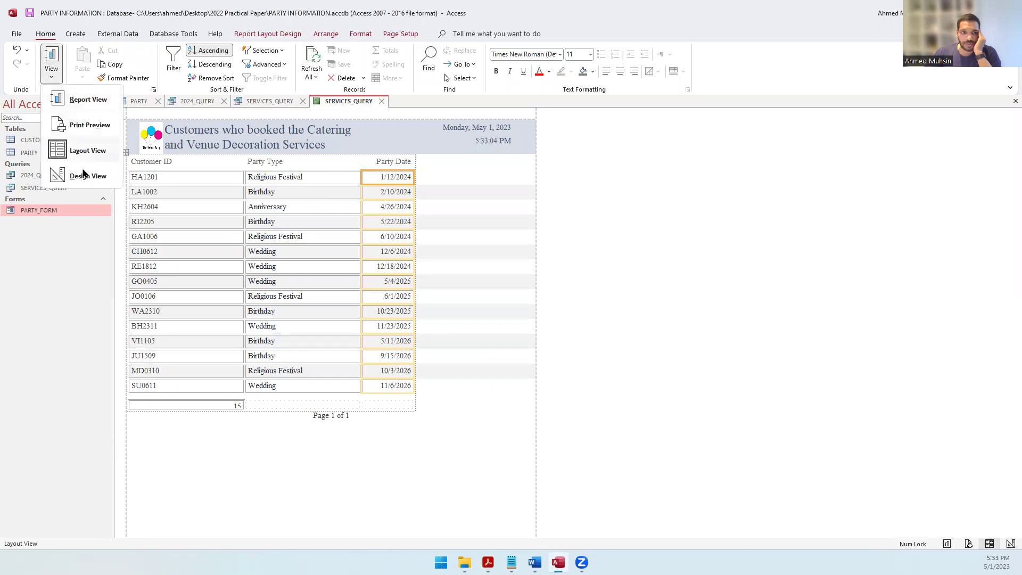
pyautogui.click(85, 175)
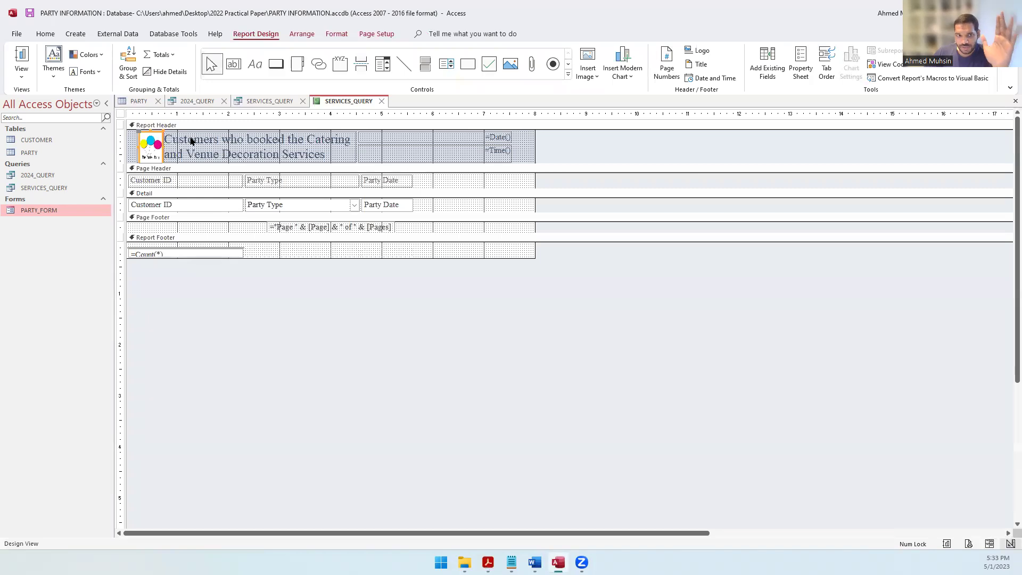
pyautogui.moveTo(255, 164); pyautogui.dragTo(254, 187)
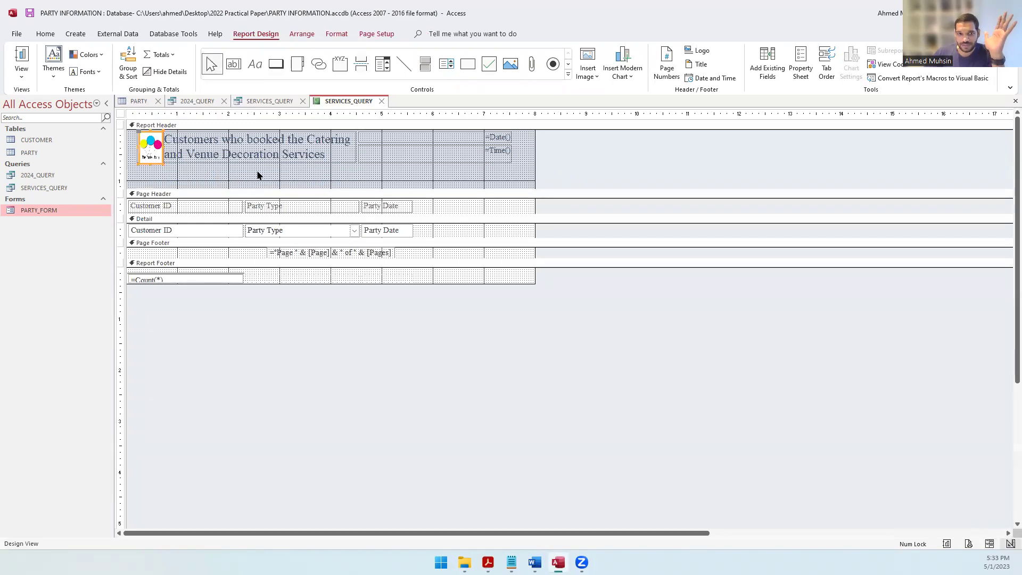
# Step: Add a 'The Perfect Party' label beneath the title in the Report Header
pyautogui.click(249, 68)
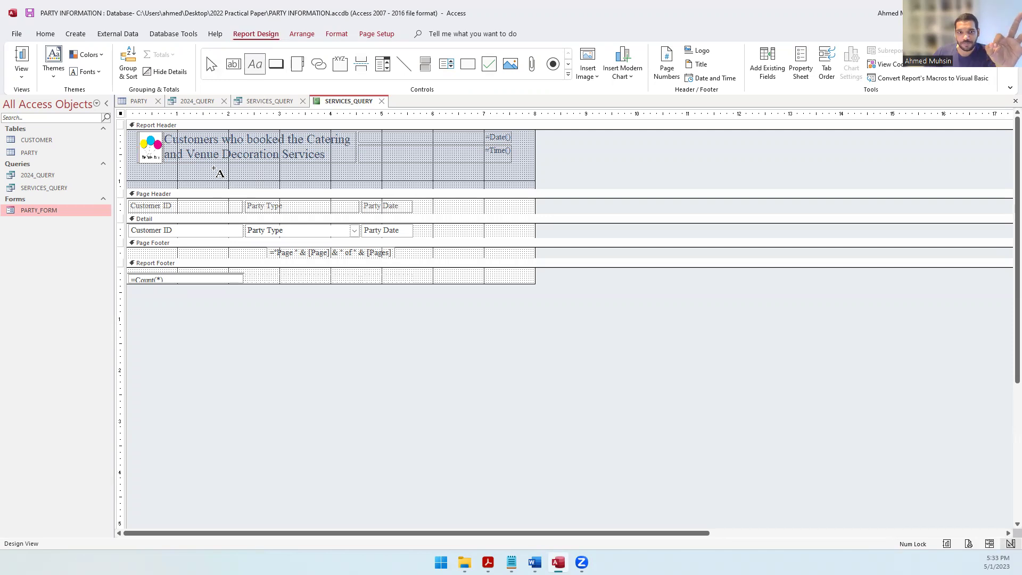
pyautogui.moveTo(210, 168); pyautogui.dragTo(437, 182)
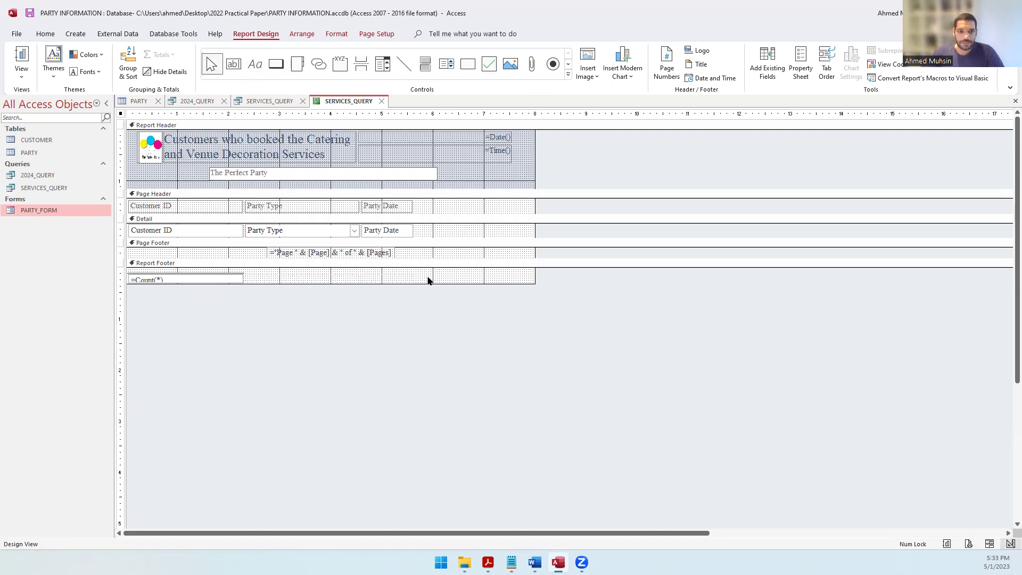
pyautogui.click(382, 429)
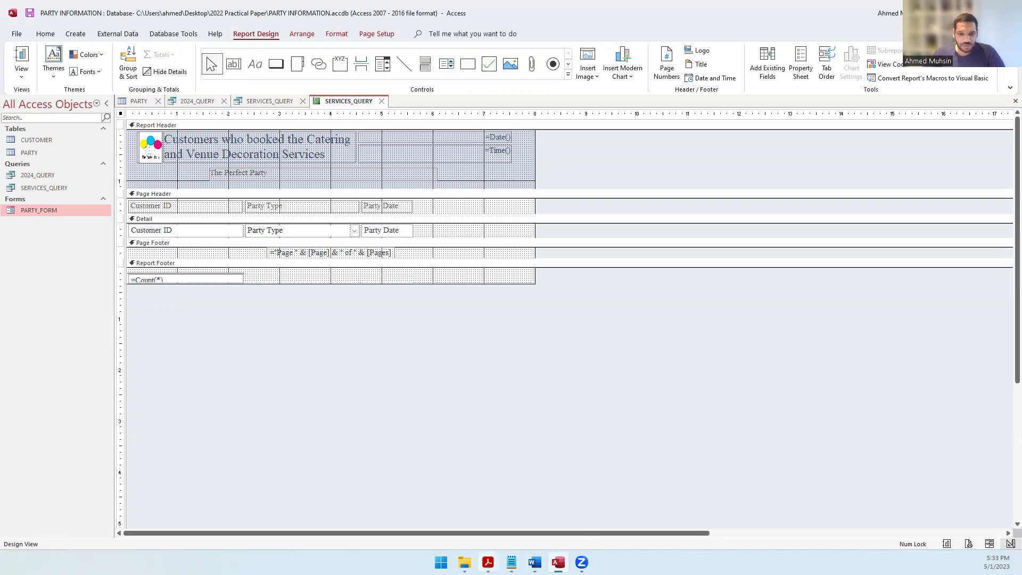
# Step: Highlight the company-name and page-footer details requirements in the question paper
pyautogui.click(488, 562)
pyautogui.moveTo(376, 463); pyautogui.dragTo(569, 465)
pyautogui.moveTo(276, 487); pyautogui.dragTo(600, 492)
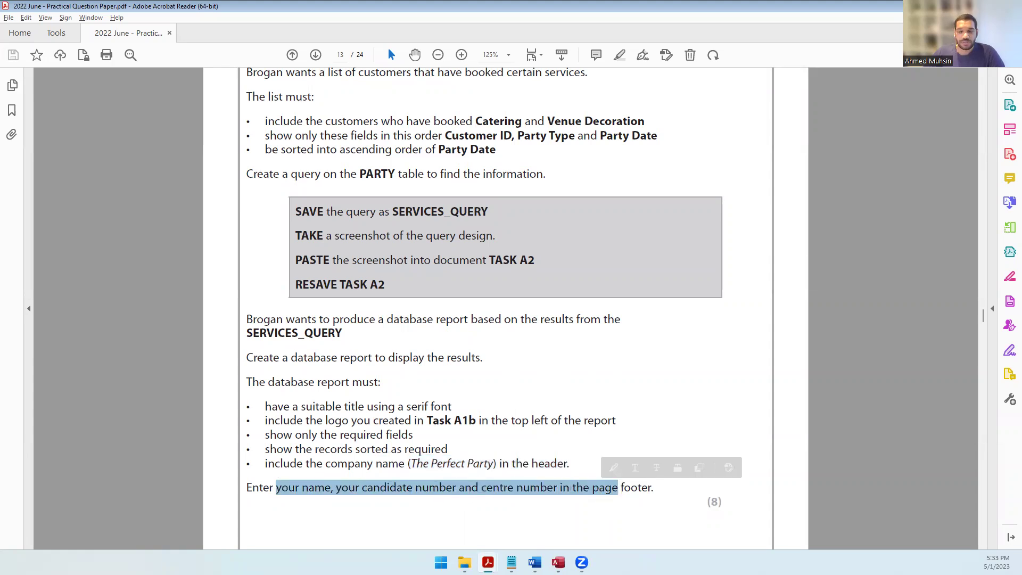
# Step: Compare the page-footer requirement against the Access report design
pyautogui.hotkey('alt', 'Tab')
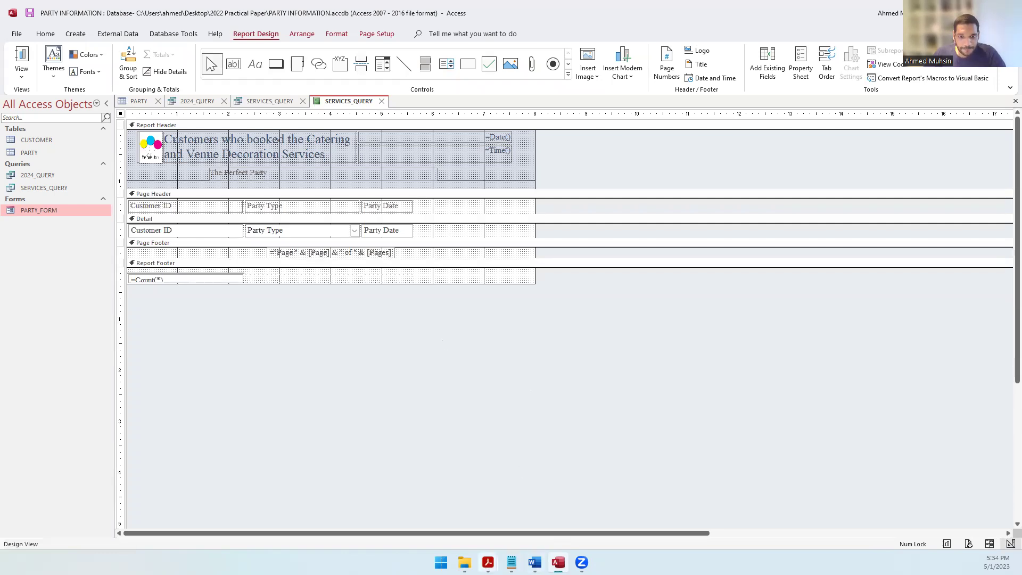
pyautogui.click(488, 562)
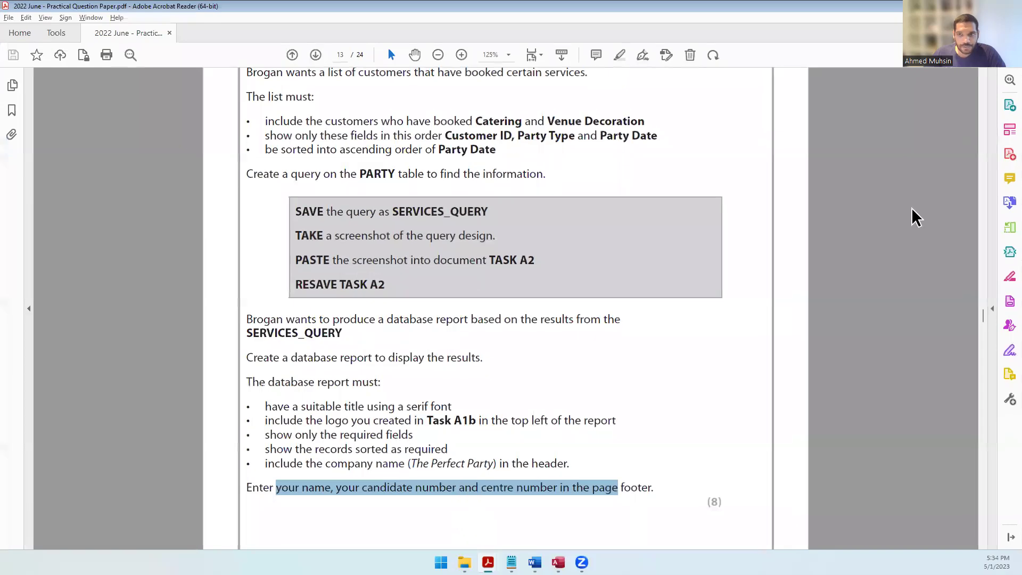
pyautogui.hotkey('alt', 'Tab')
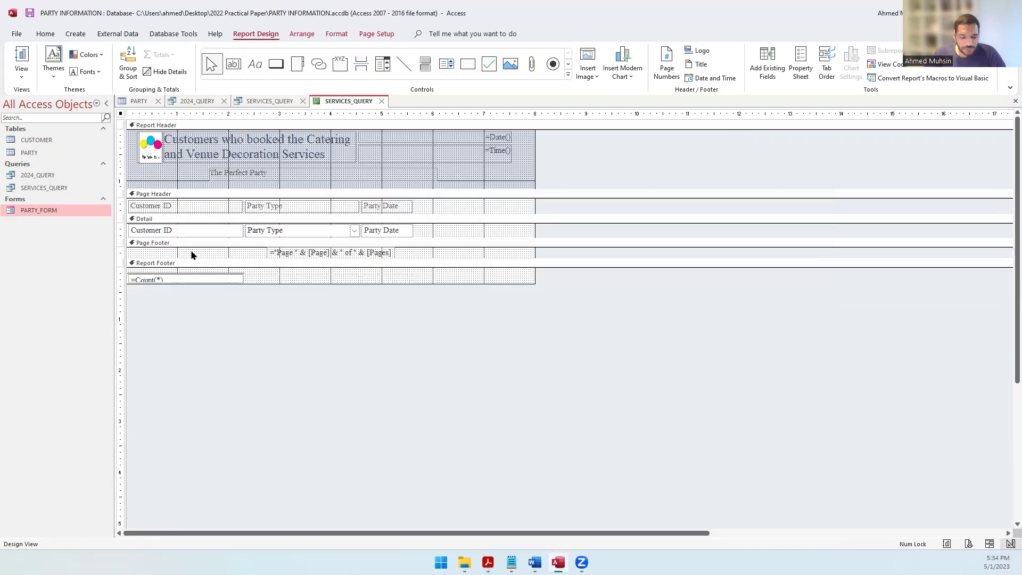
# Step: Enlarge the Page Footer, add a label with the candidate's name and numbers, then delete it
pyautogui.moveTo(209, 257); pyautogui.dragTo(205, 288)
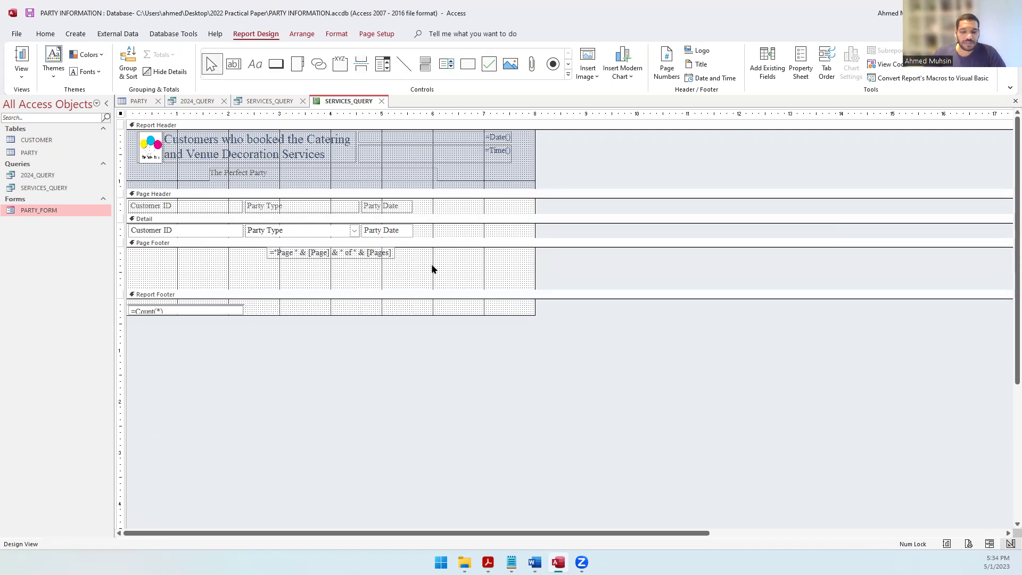
pyautogui.click(255, 64)
pyautogui.moveTo(226, 266); pyautogui.dragTo(439, 289)
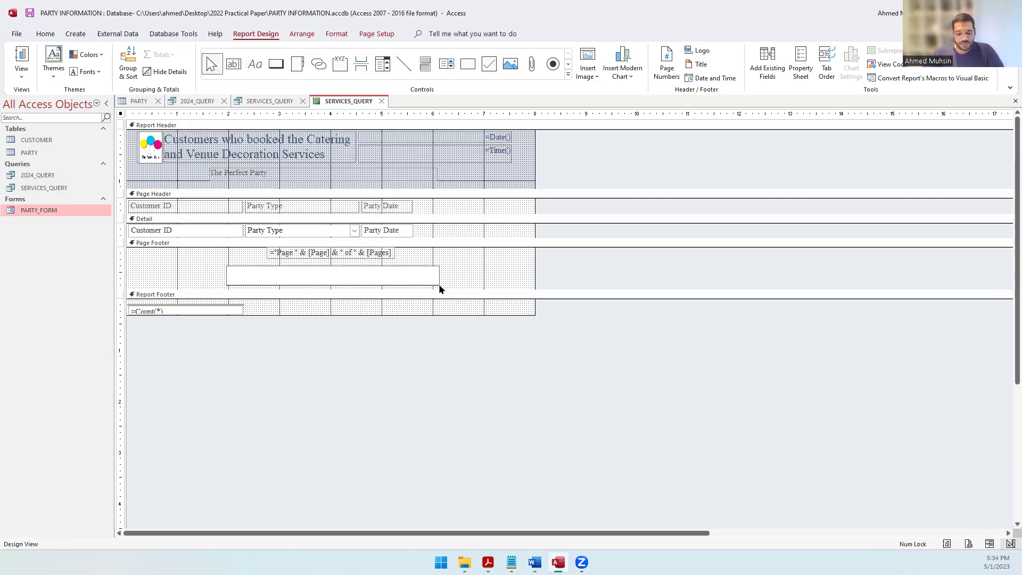
pyautogui.hotkey('alt', 'Tab')
pyautogui.hotkey('alt', 'Tab')
pyautogui.write('Ahmed, 1234 1234')
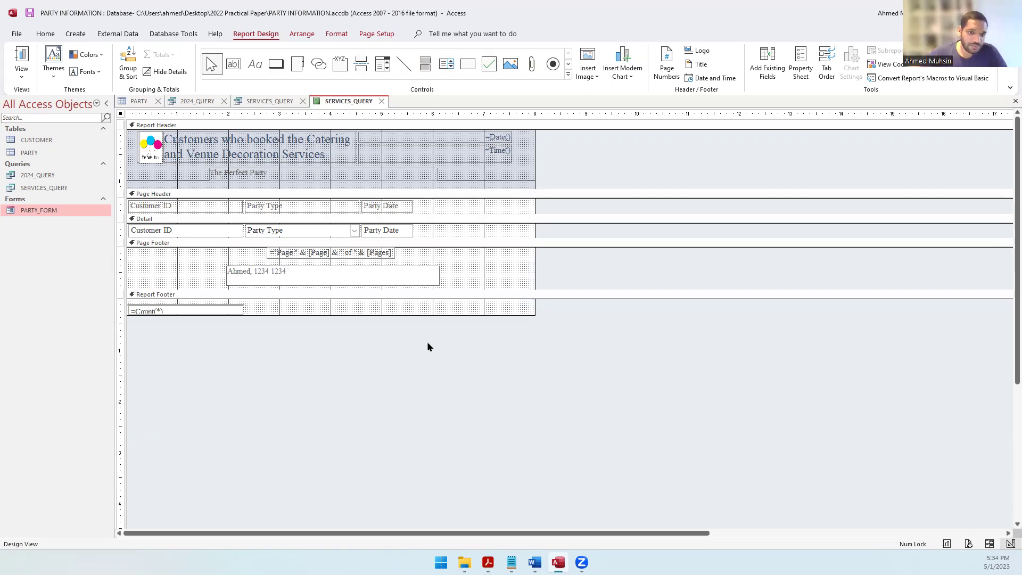
pyautogui.press('Return')
pyautogui.click(259, 275)
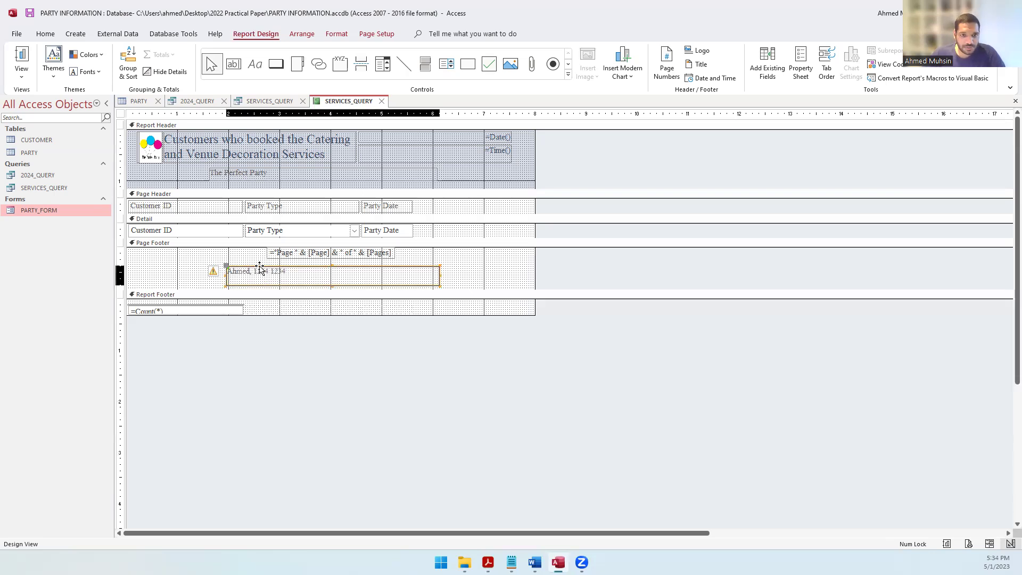
pyautogui.press('Delete')
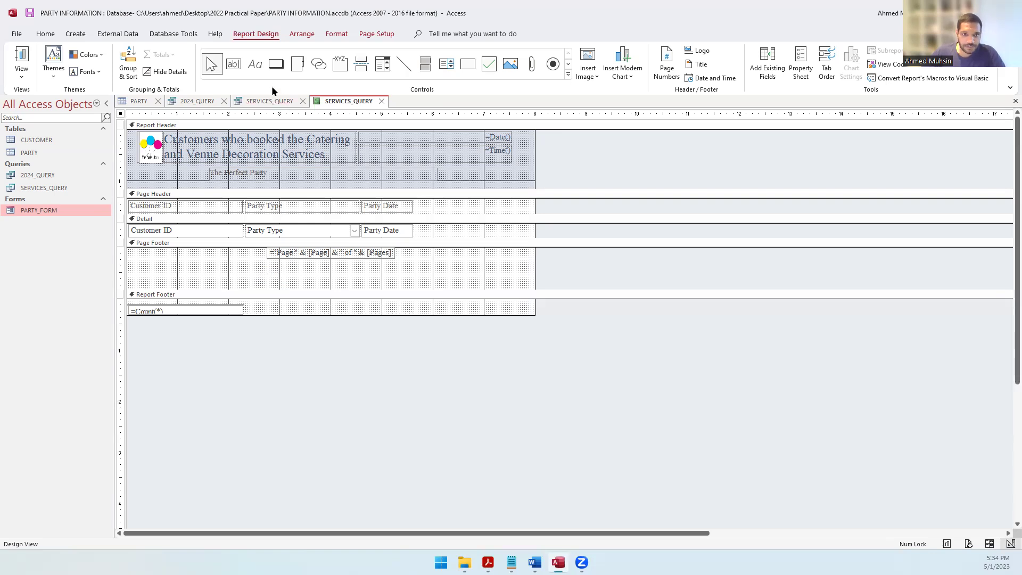
# Step: Redraw a wider Page Footer label holding the candidate's name and numbers
pyautogui.click(254, 64)
pyautogui.moveTo(214, 263); pyautogui.dragTo(475, 285)
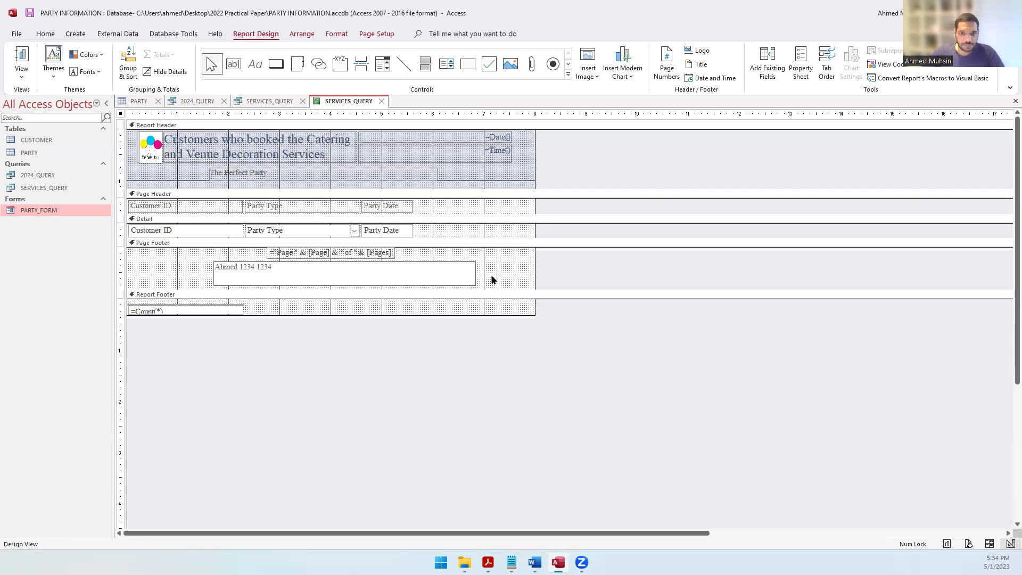
pyautogui.click(491, 278)
# Step: Preview the finished SERVICES_QUERY report in Report View, then review the question paper
pyautogui.click(21, 74)
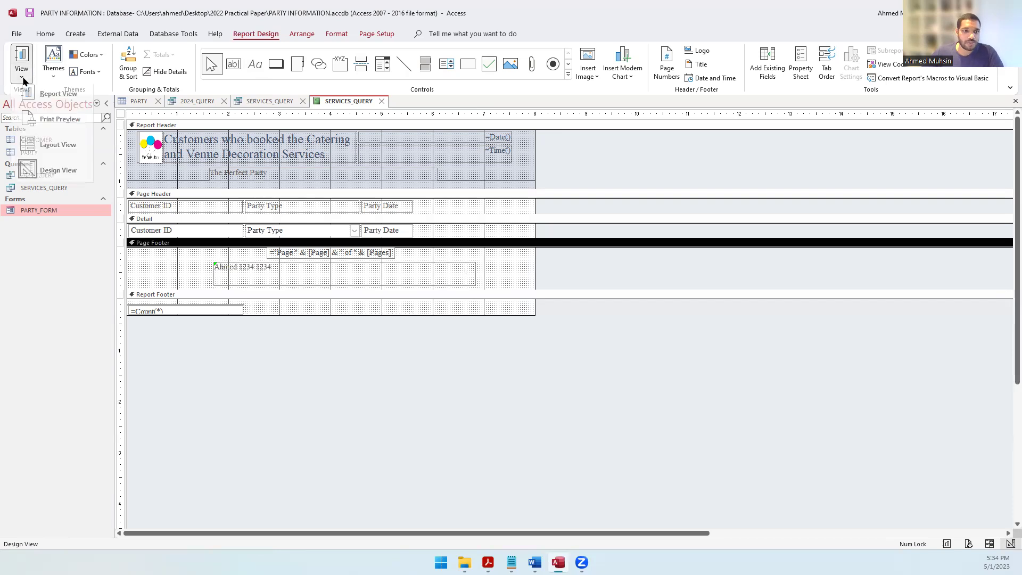
pyautogui.click(33, 98)
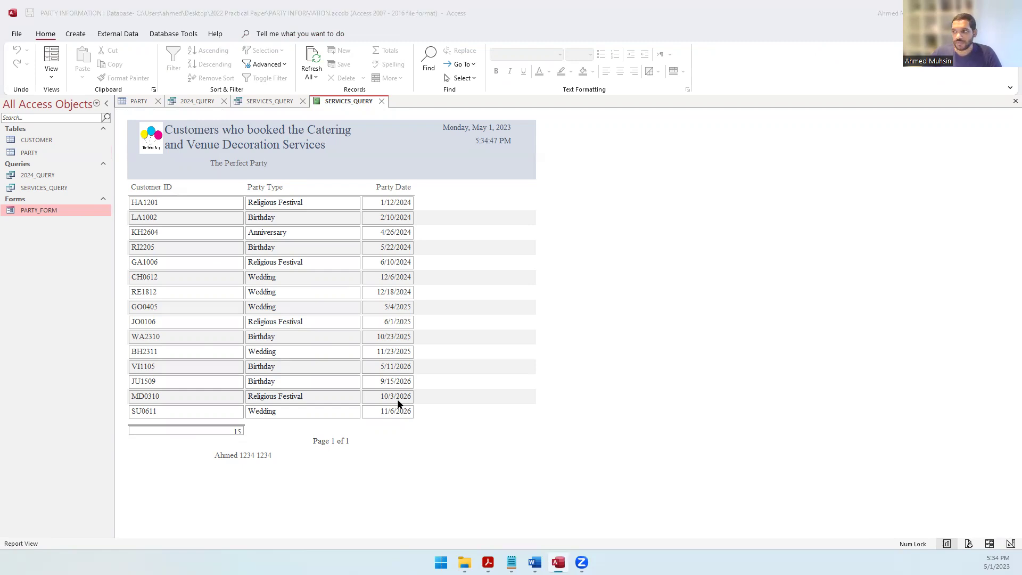
pyautogui.hotkey('alt', 'Tab')
pyautogui.scroll(-3, 692, 391)
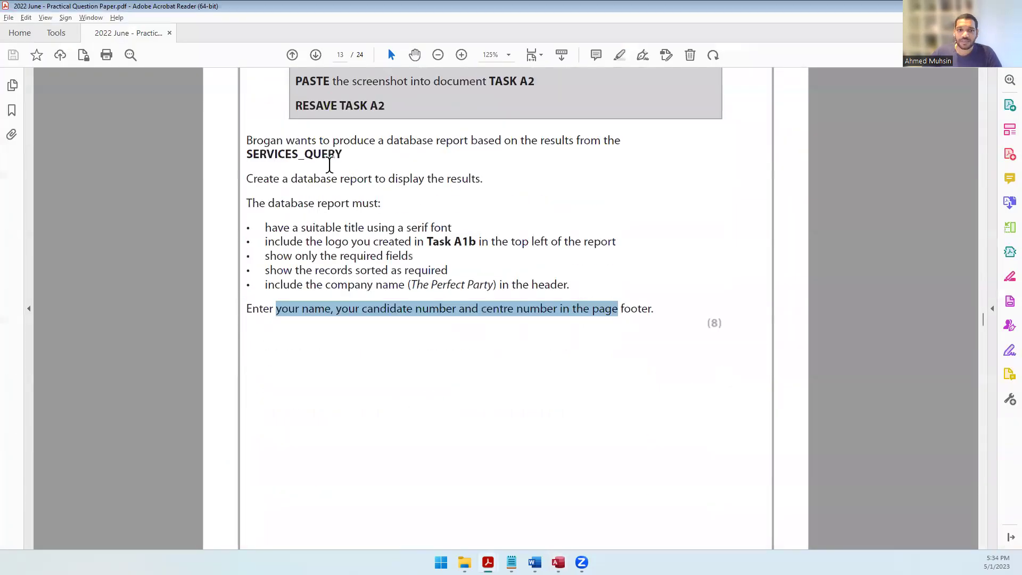
# Step: Read the page-10 instruction to screenshot the report into TASK A2, then return to Access
pyautogui.scroll(-6, 396, 246)
pyautogui.scroll(-4, 396, 245)
pyautogui.moveTo(334, 203); pyautogui.dragTo(464, 232)
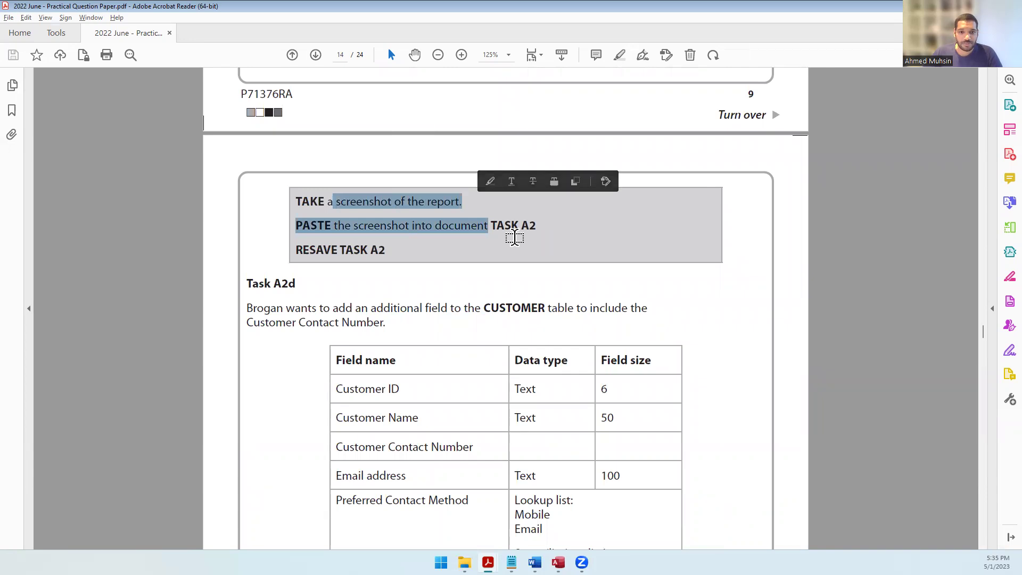
pyautogui.hotkey('alt', 'Tab')
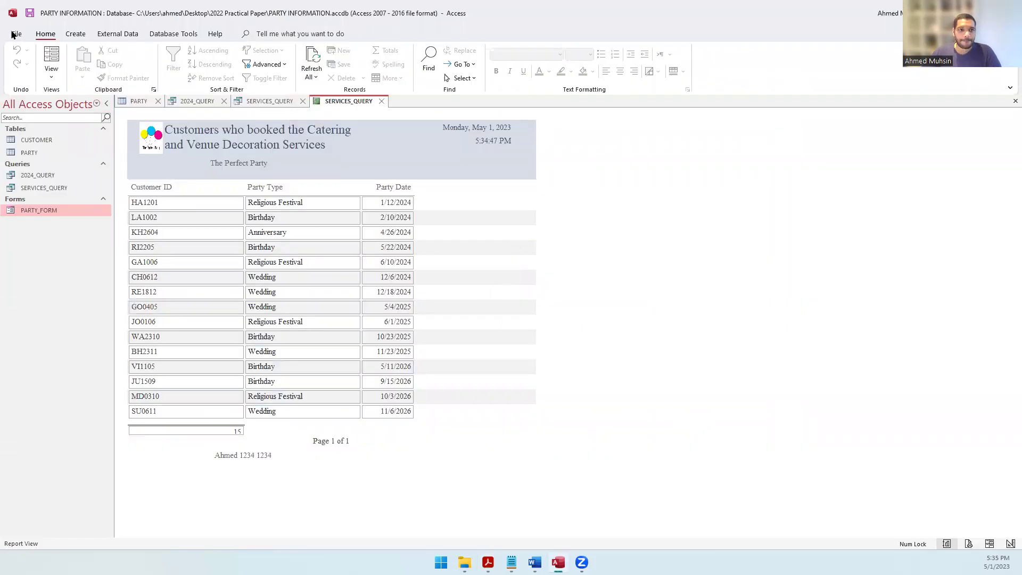
# Step: Snip the finished report and paste it on a new line below the last screenshot in TASK A2
pyautogui.press('super+shift+s')
pyautogui.moveTo(5, 24); pyautogui.dragTo(354, 223)
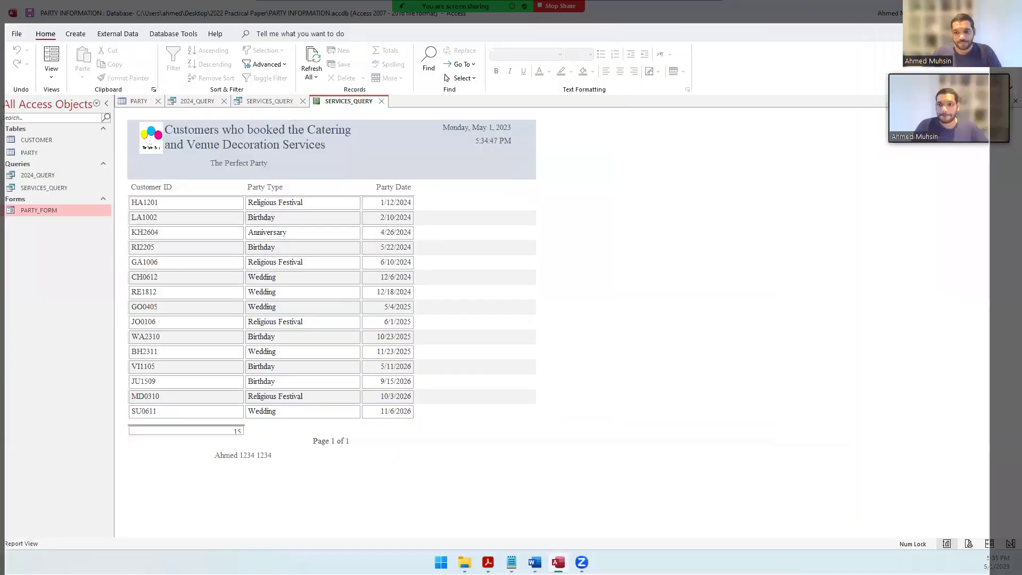
pyautogui.hotkey('alt', 'Tab')
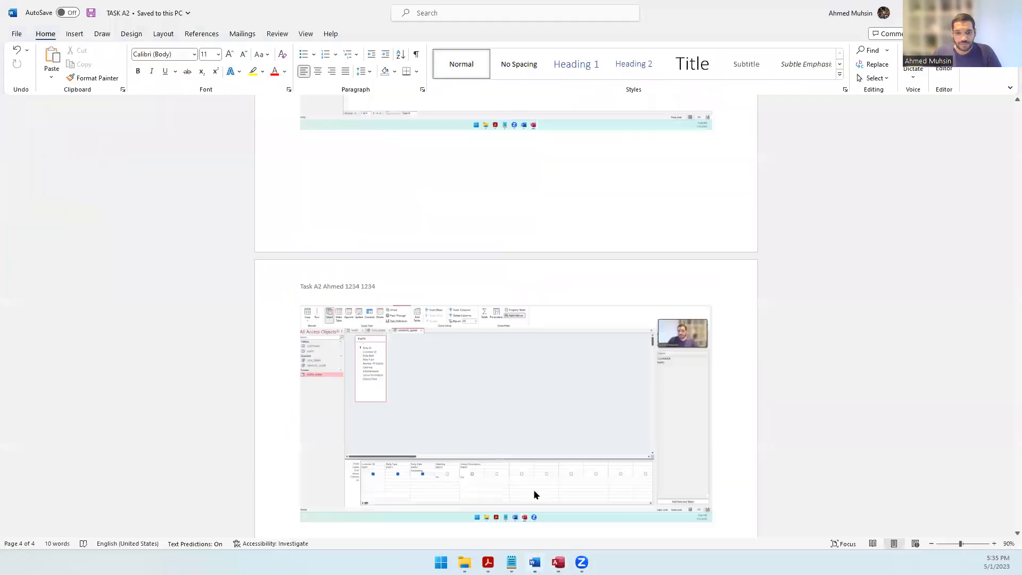
pyautogui.scroll(-3, 505, 335)
pyautogui.press('Return')
pyautogui.hotkey('ctrl', 'v')
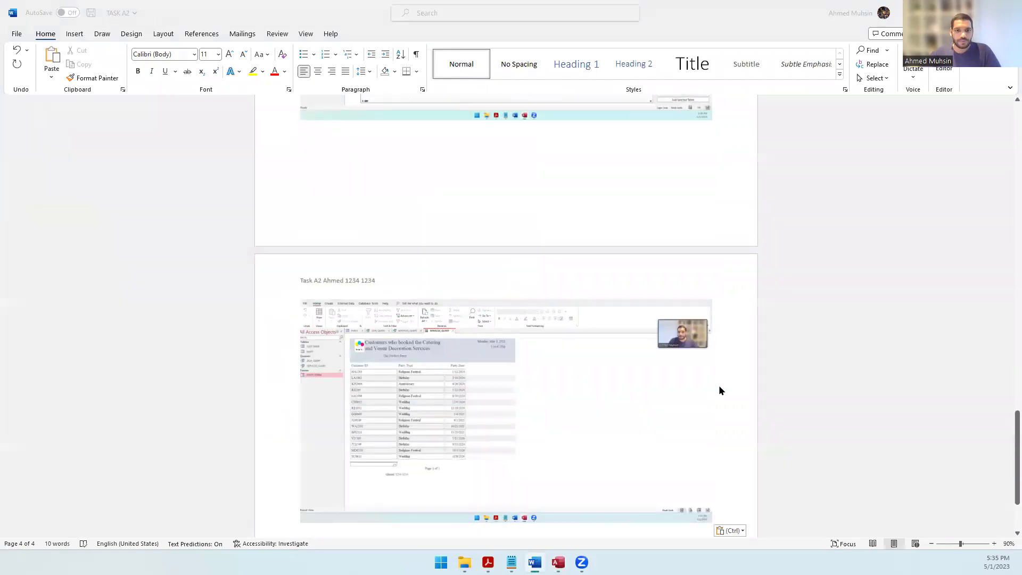
pyautogui.hotkey('alt', 'Tab')
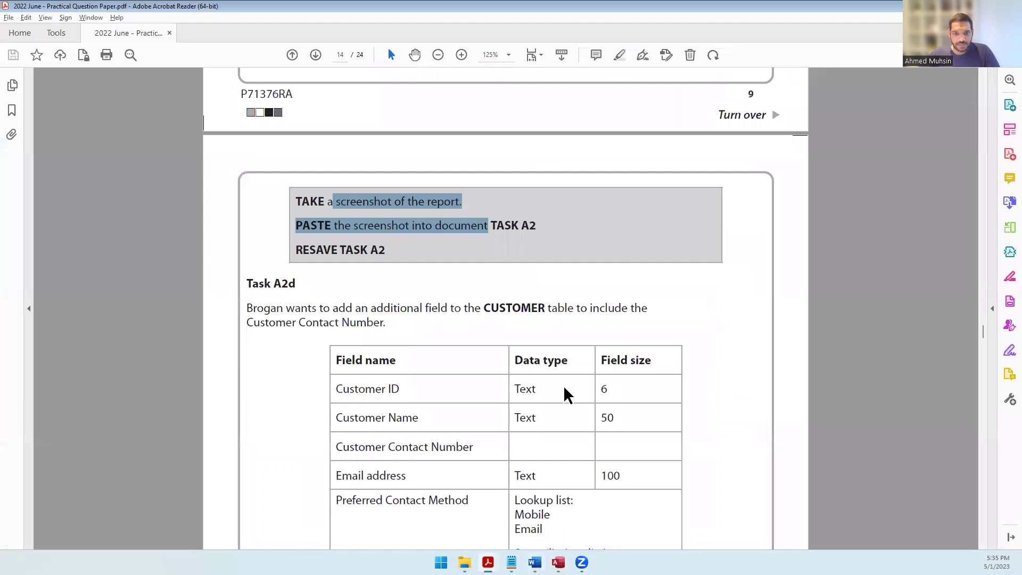
# Step: Read the Task A2d requirement sentence about the Customer Contact Number field
pyautogui.scroll(-5, 535, 379)
pyautogui.scroll(-8, 534, 379)
pyautogui.scroll(7, 535, 379)
pyautogui.scroll(4, 535, 379)
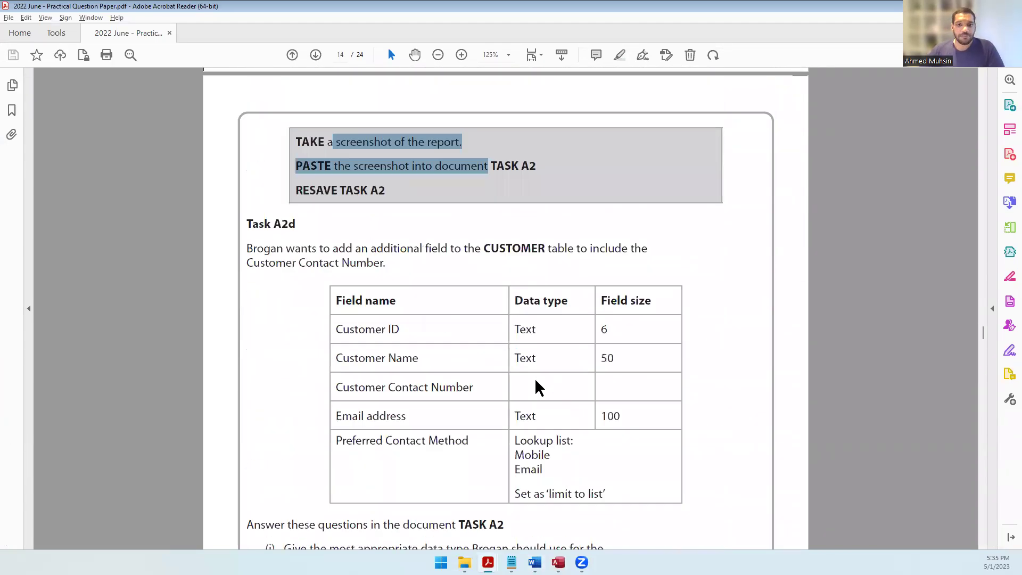
pyautogui.moveTo(354, 248); pyautogui.dragTo(648, 248)
pyautogui.moveTo(246, 262); pyautogui.dragTo(388, 266)
pyautogui.scroll(-2, 506, 306)
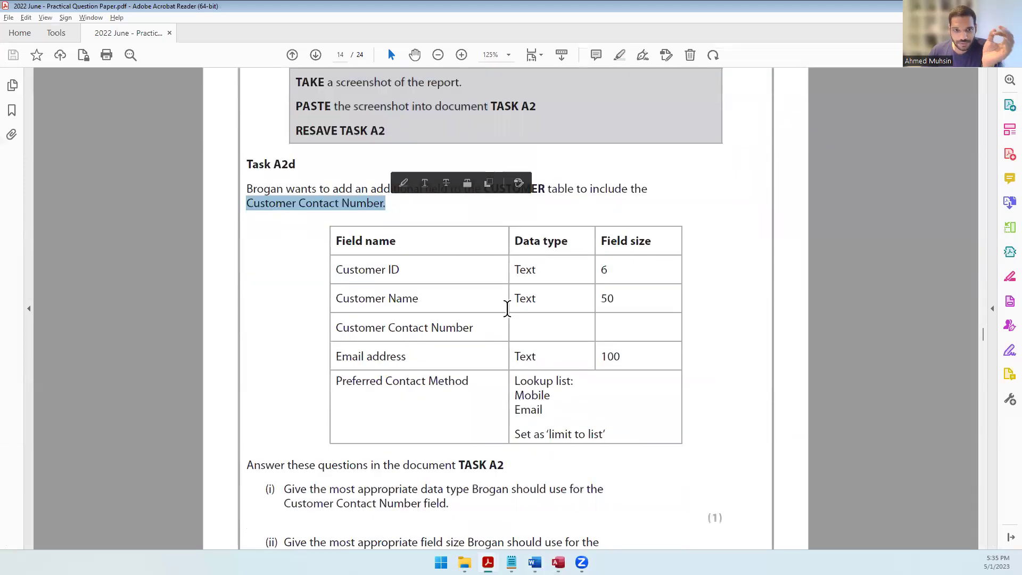
pyautogui.click(403, 275)
# Step: Check the Customer Contact Number row and the data type question to answer in TASK A2
pyautogui.click(432, 328)
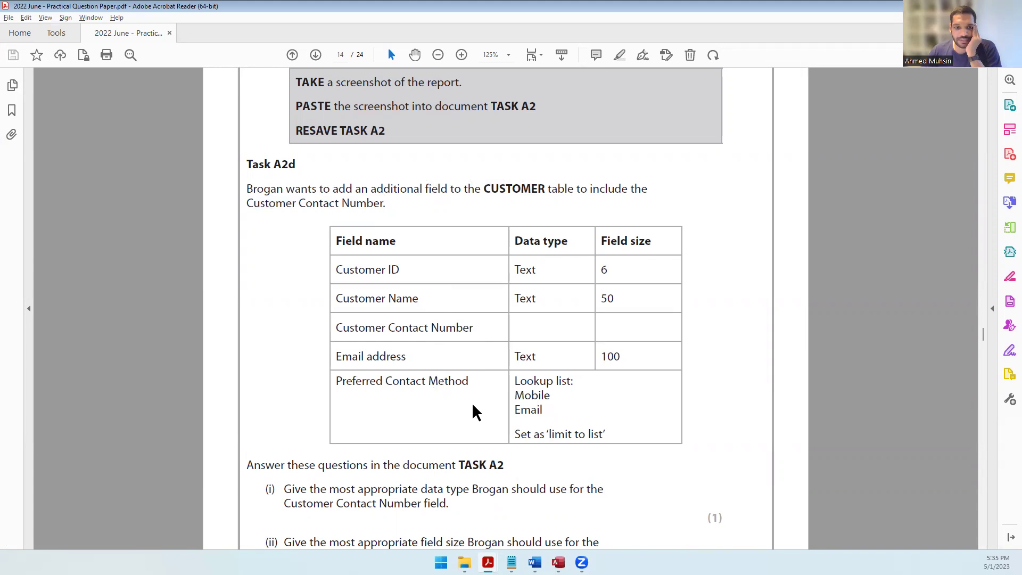
pyautogui.moveTo(338, 327); pyautogui.dragTo(458, 327)
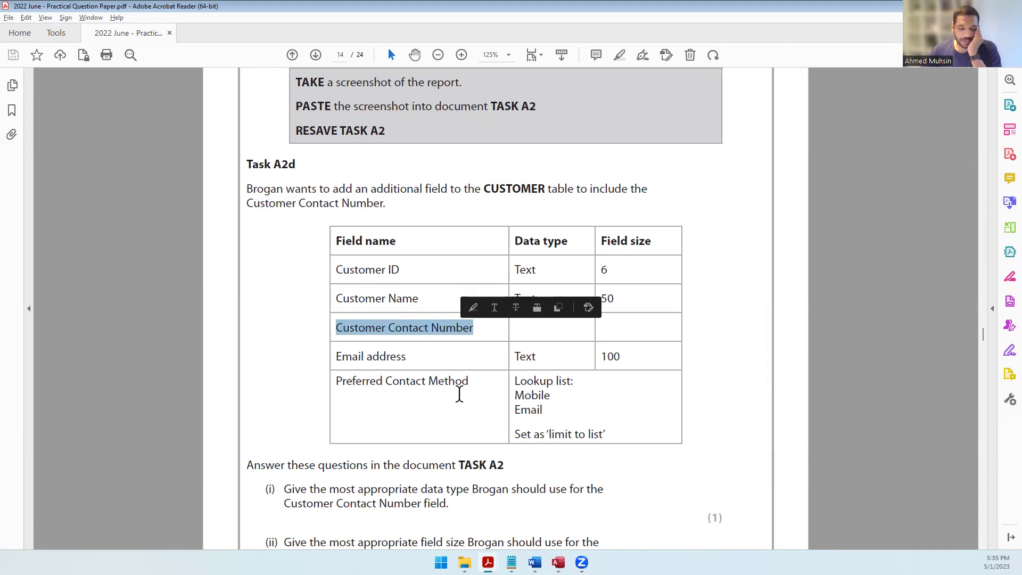
pyautogui.scroll(-3, 455, 396)
pyautogui.moveTo(288, 406); pyautogui.dragTo(499, 408)
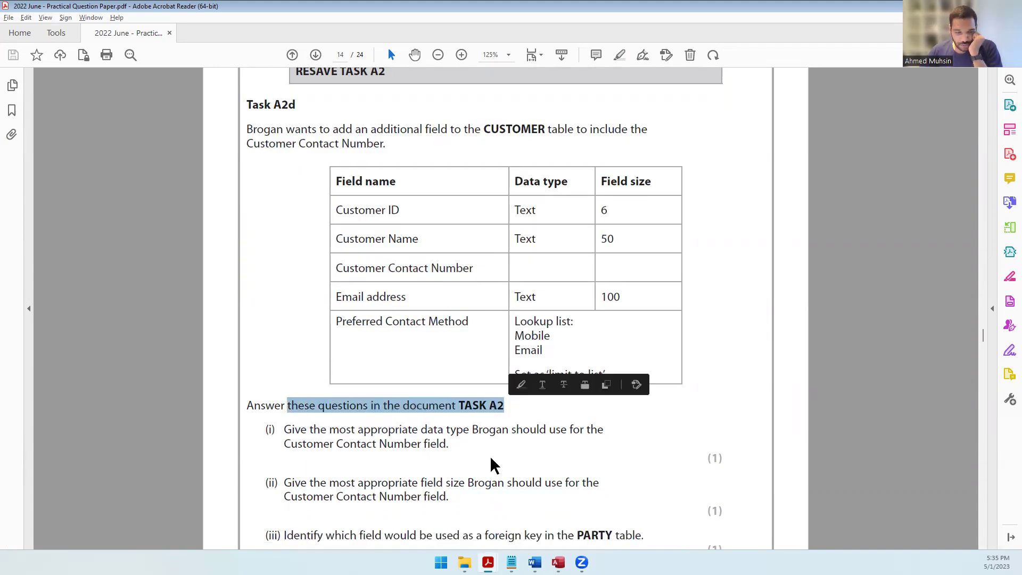
pyautogui.moveTo(331, 443); pyautogui.dragTo(420, 428)
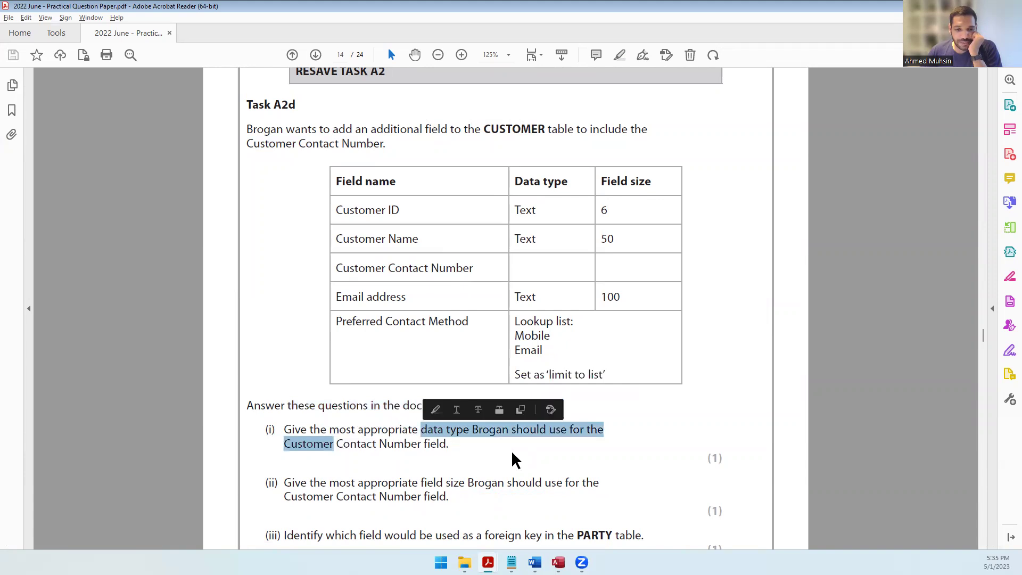
pyautogui.click(511, 438)
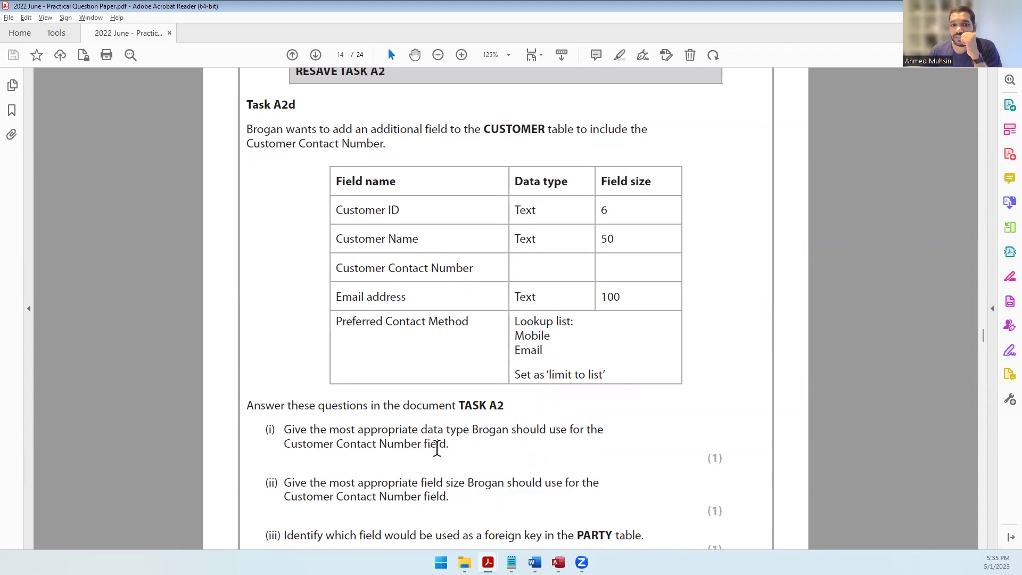
pyautogui.click(534, 562)
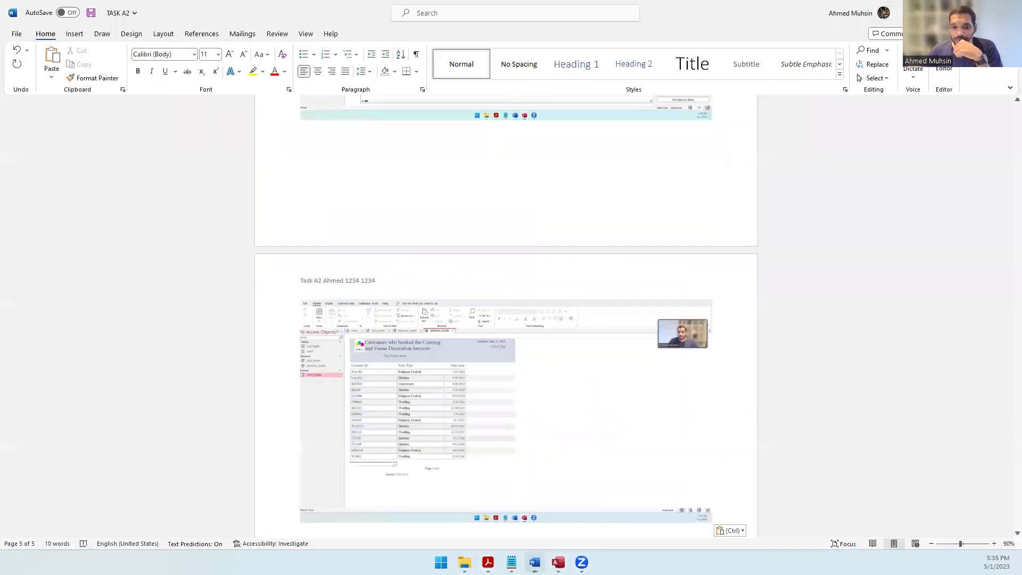
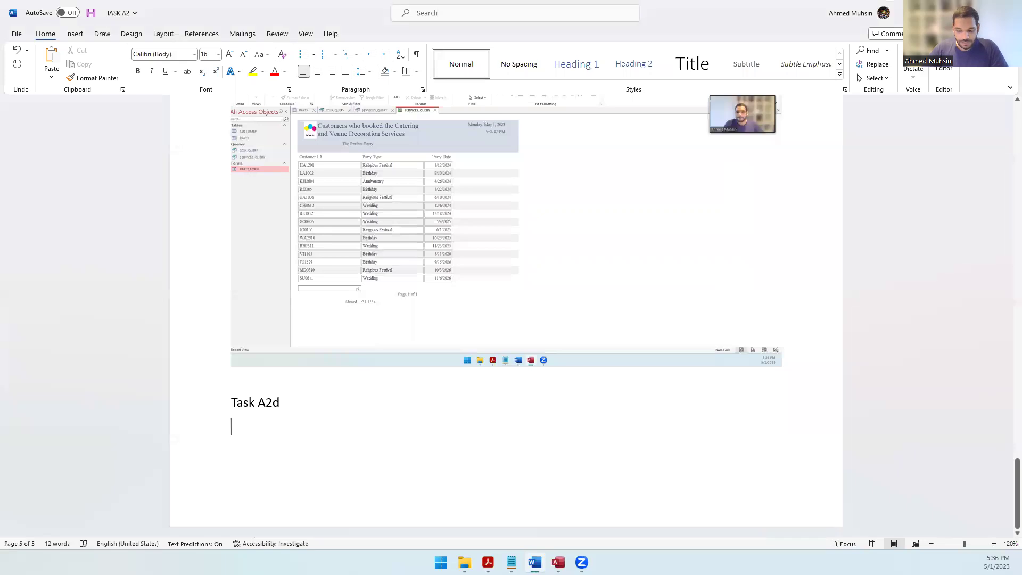
# Step: Bring up the Task A2d questions on page 14 of the question paper
pyautogui.hotkey('alt', 'Tab')
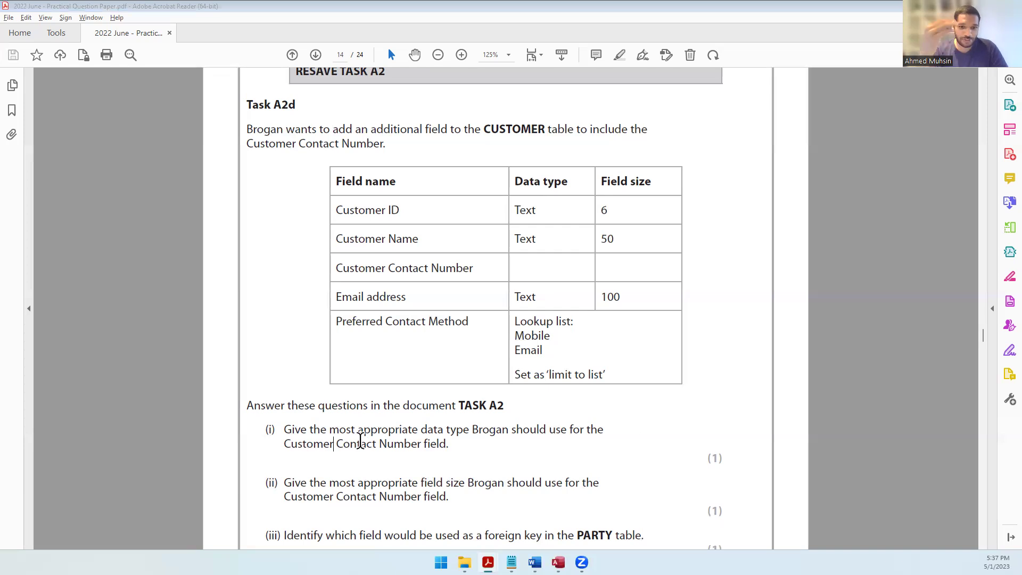
# Step: Answer Task A2d part i) with Text
pyautogui.hotkey('alt', 'Tab')
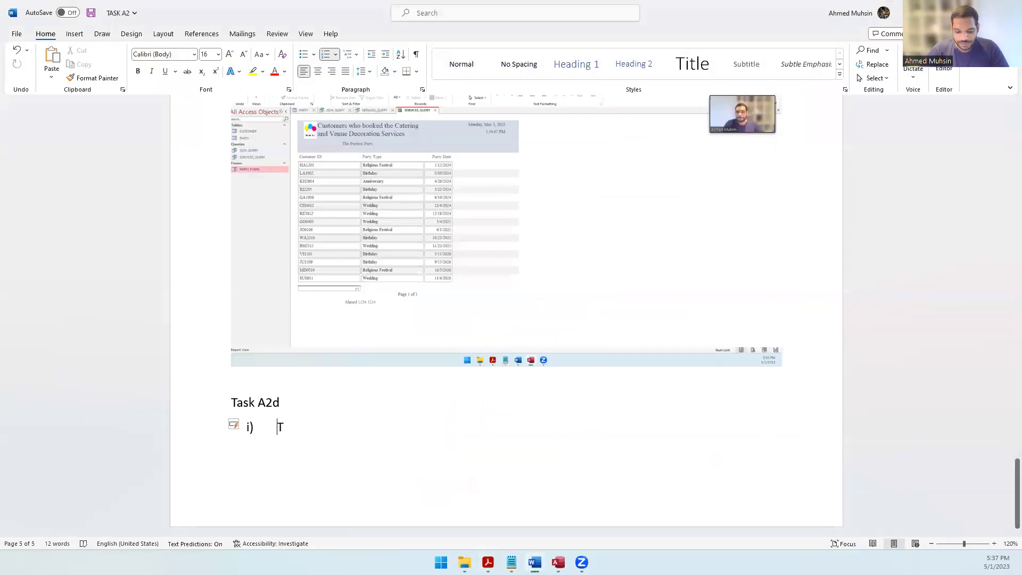
pyautogui.write('Text')
pyautogui.press('Return')
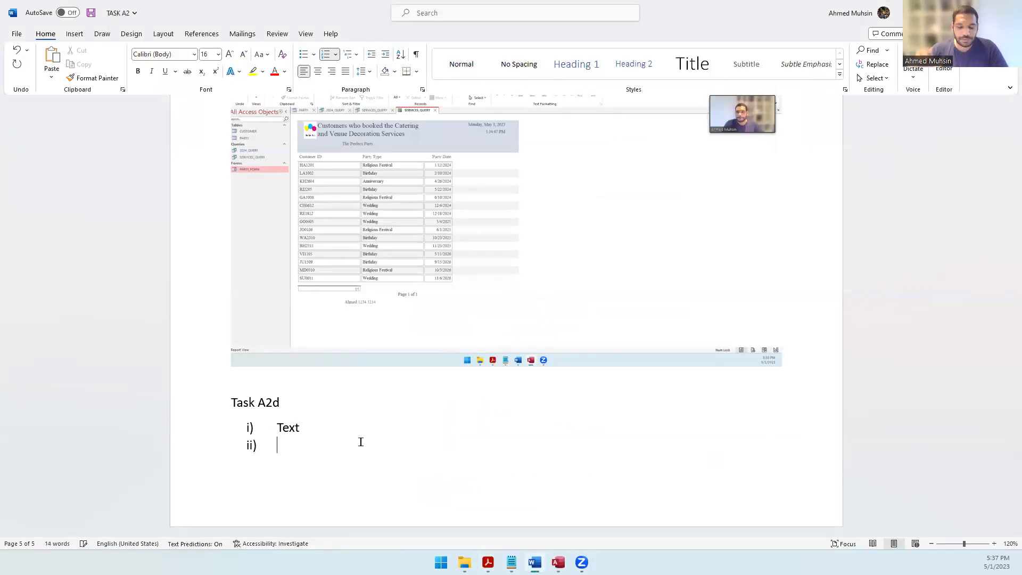
# Step: Answer part ii) with 10 and start a numbered line for part iii)
pyautogui.hotkey('alt', 'Tab')
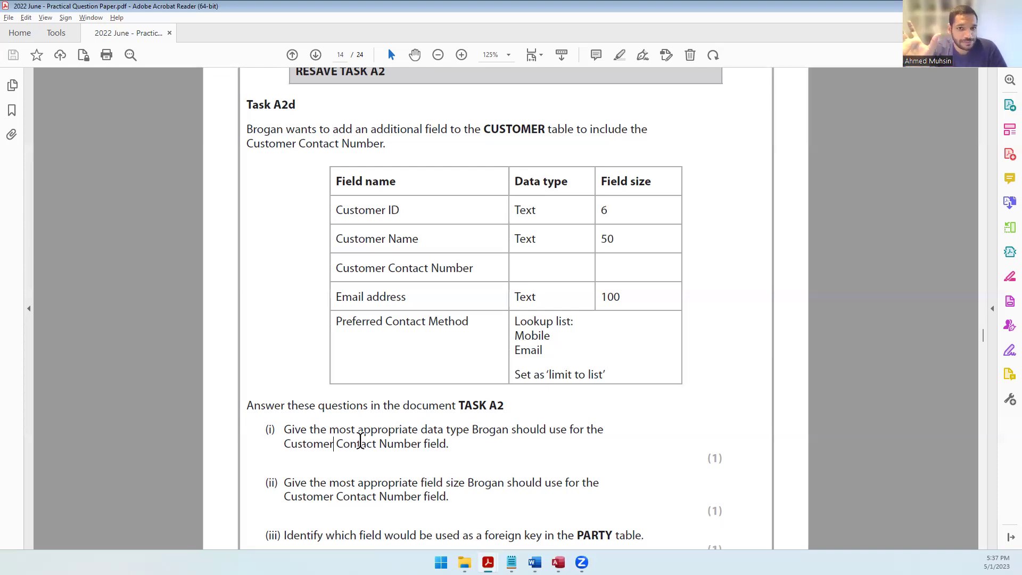
pyautogui.hotkey('alt', 'Tab')
pyautogui.write('10')
pyautogui.press('Return')
pyautogui.hotkey('alt', 'Tab')
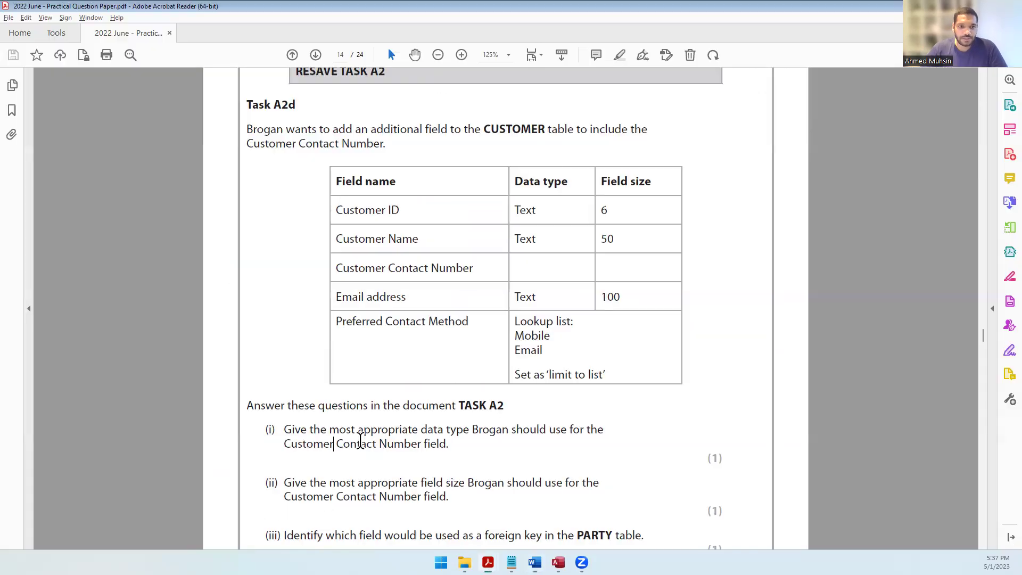
pyautogui.scroll(-2, 360, 441)
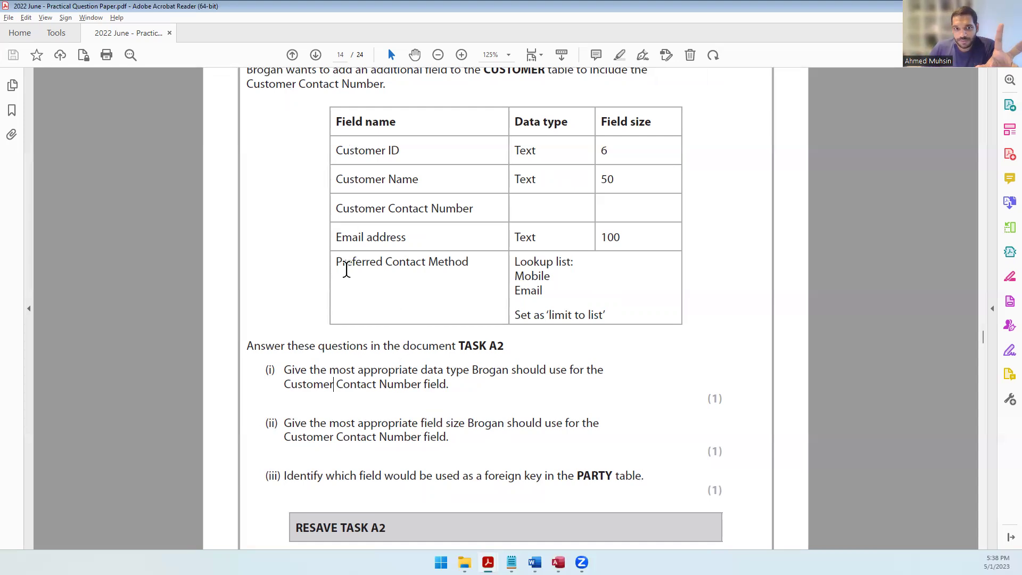
# Step: Select Customer ID in the question paper's field table
pyautogui.moveTo(404, 152); pyautogui.dragTo(337, 153)
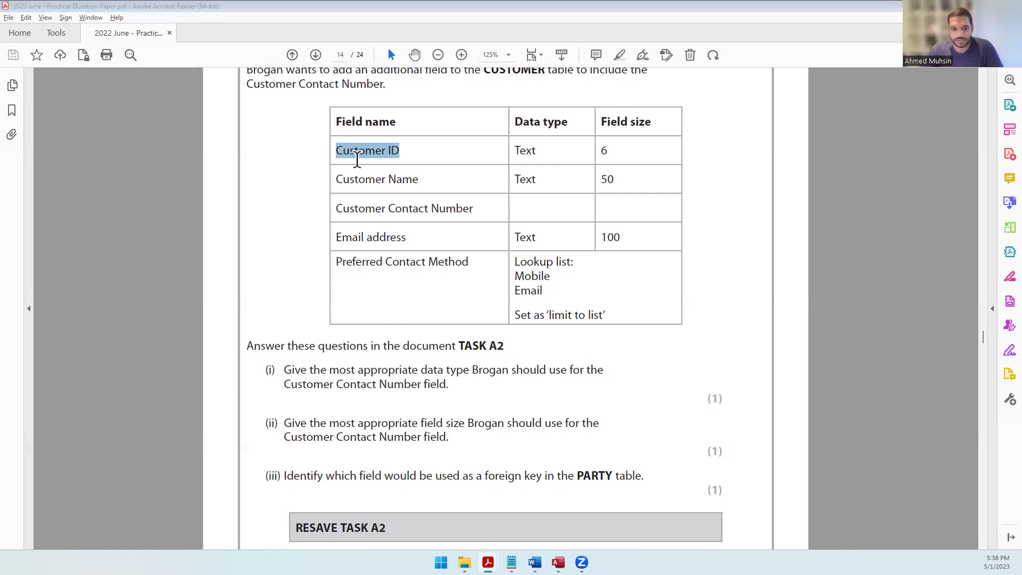
# Step: Answer part iii) with CustomerID and start a numbered line for part iv)
pyautogui.hotkey('alt', 'Tab')
pyautogui.write('CustomerID')
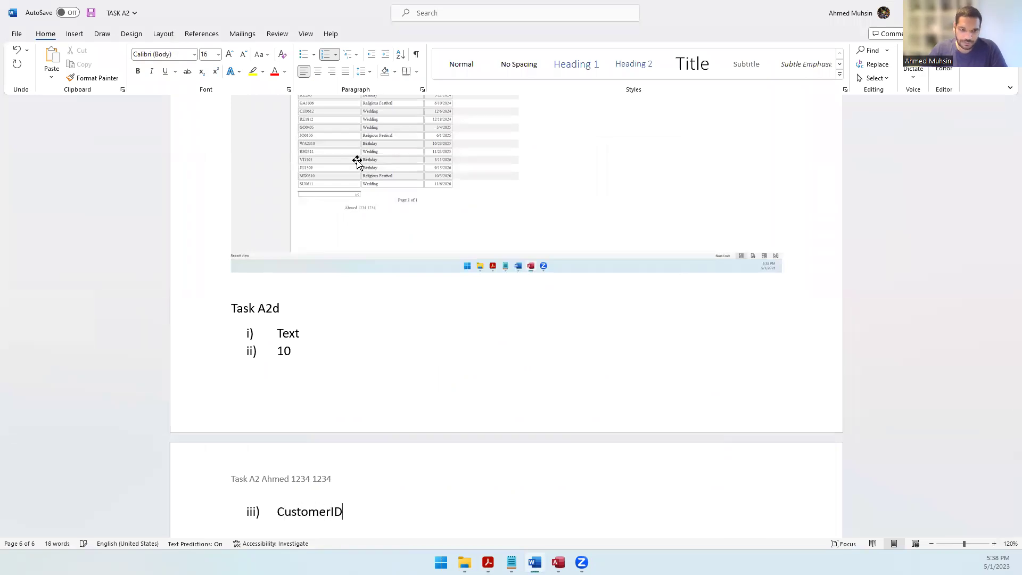
pyautogui.press('Return')
pyautogui.hotkey('alt', 'Tab')
pyautogui.scroll(-2, 372, 287)
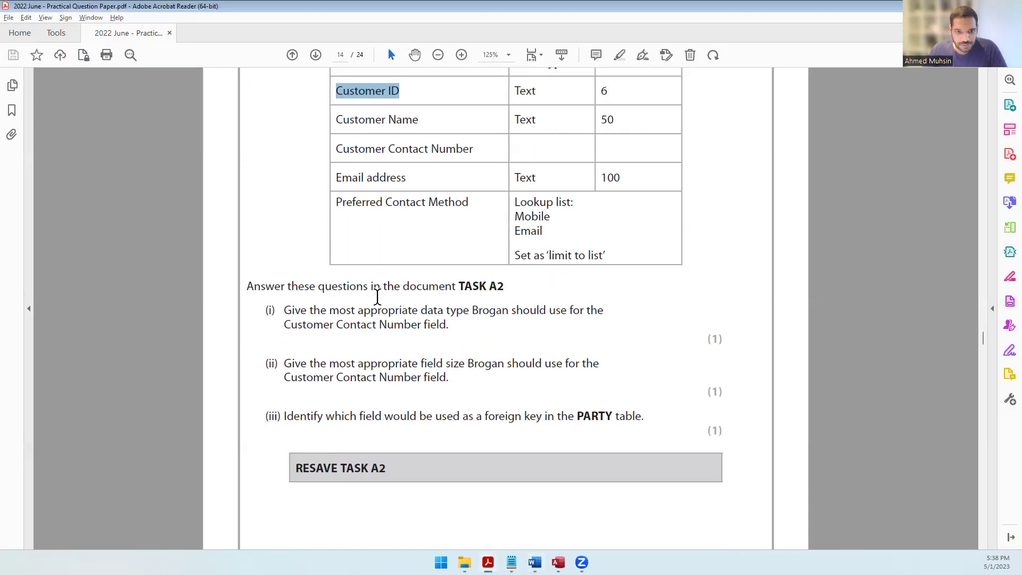
# Step: Save the TASK A2 document and read part iv) in the question paper
pyautogui.hotkey('alt', 'Tab')
pyautogui.hotkey('ctrl', 's')
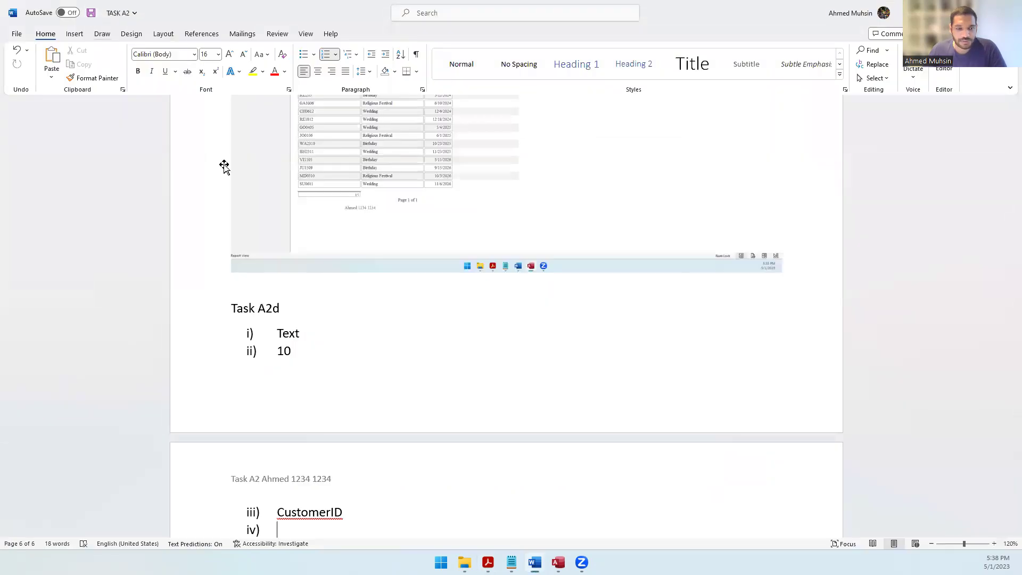
pyautogui.hotkey('alt', 'Tab')
pyautogui.scroll(-10, 400, 257)
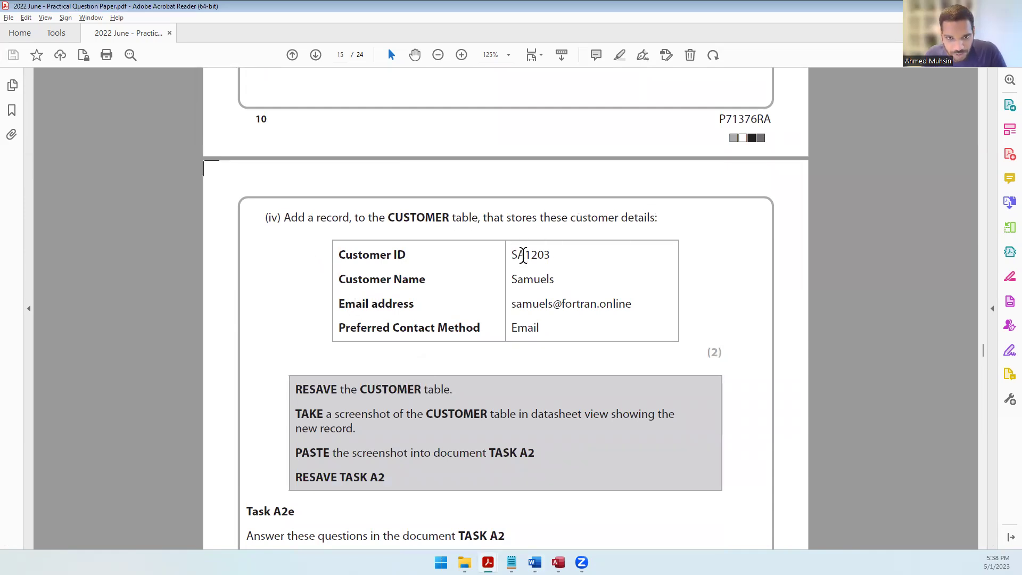
pyautogui.hotkey('alt', 'Tab')
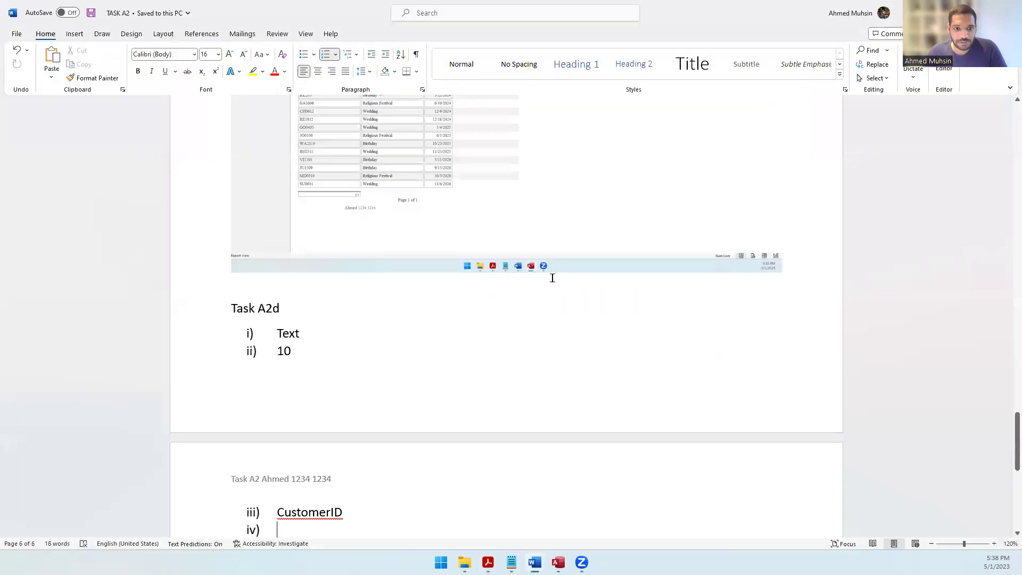
pyautogui.hotkey('alt', 'Tab')
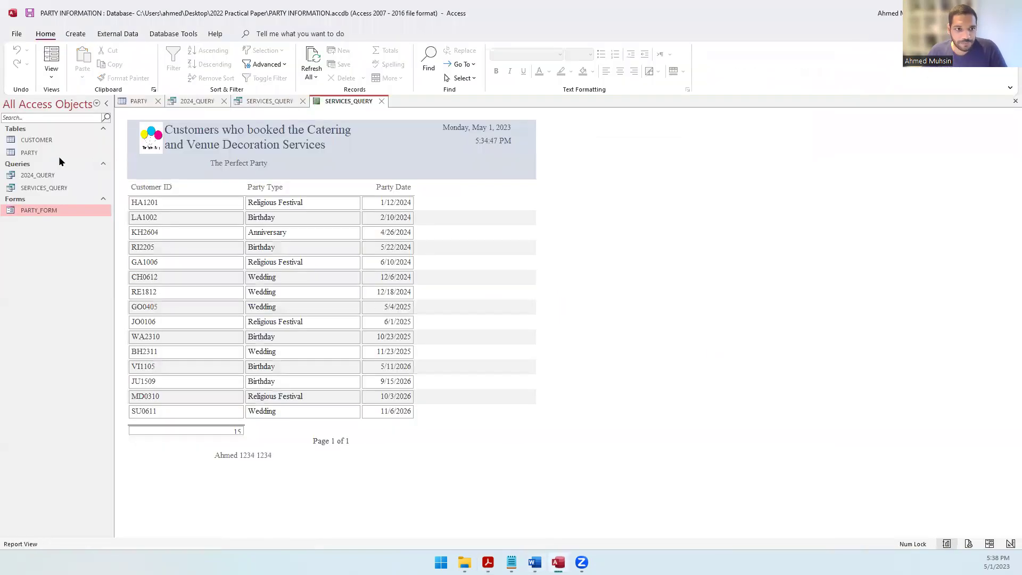
# Step: Open the CUSTOMER table and enter the new customer's ID and name
pyautogui.doubleClick(38, 140)
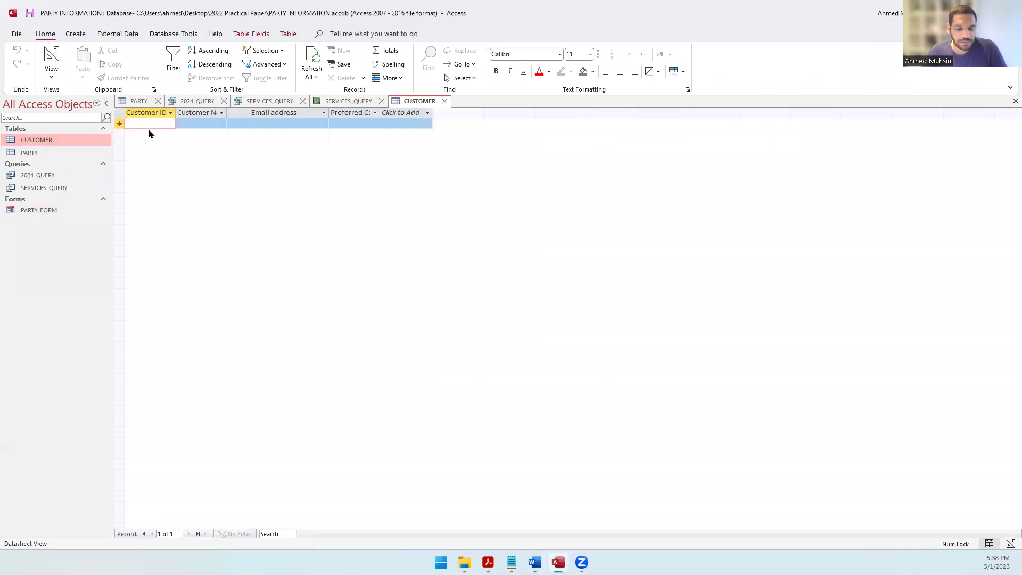
pyautogui.hotkey('alt', 'Tab')
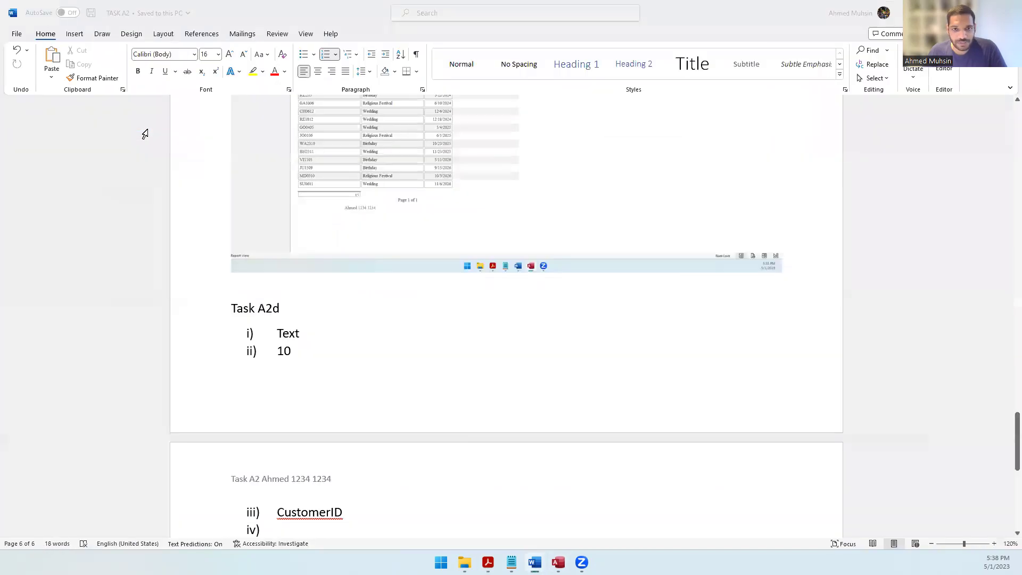
pyautogui.hotkey('alt', 'Tab')
pyautogui.hotkey('alt', 'Tab')
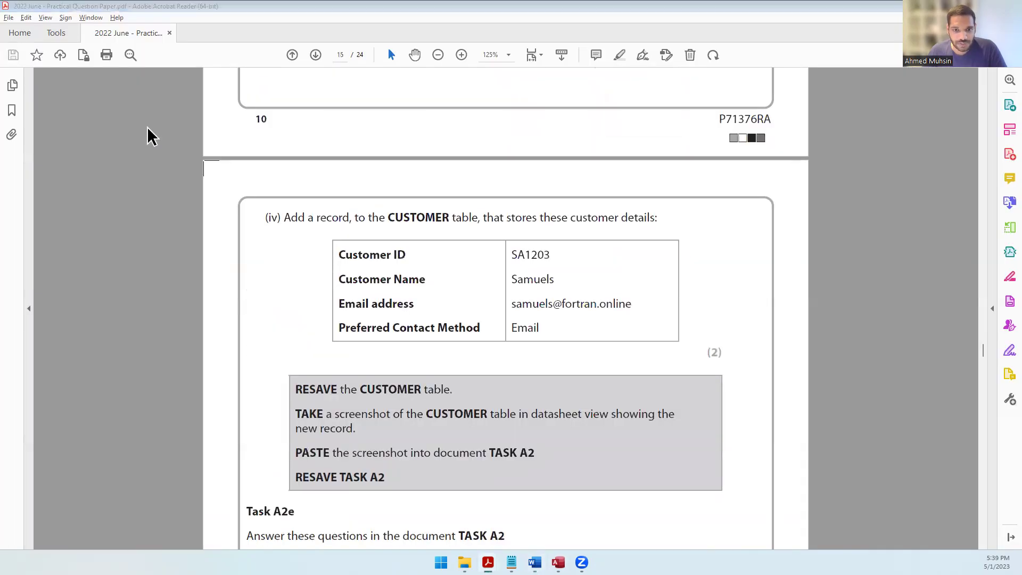
pyautogui.write('SA1203')
pyautogui.press('Tab')
pyautogui.hotkey('alt', 'Tab')
pyautogui.hotkey('alt', 'Tab')
pyautogui.write('Samuels')
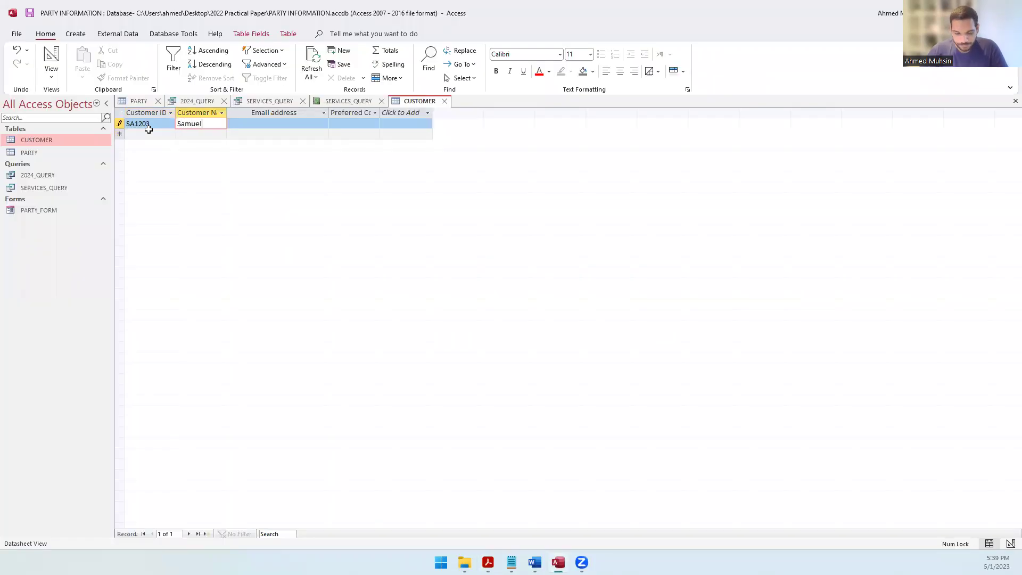
pyautogui.press('Tab')
# Step: Enter the new customer's e-mail address from the question paper
pyautogui.hotkey('alt', 'Tab')
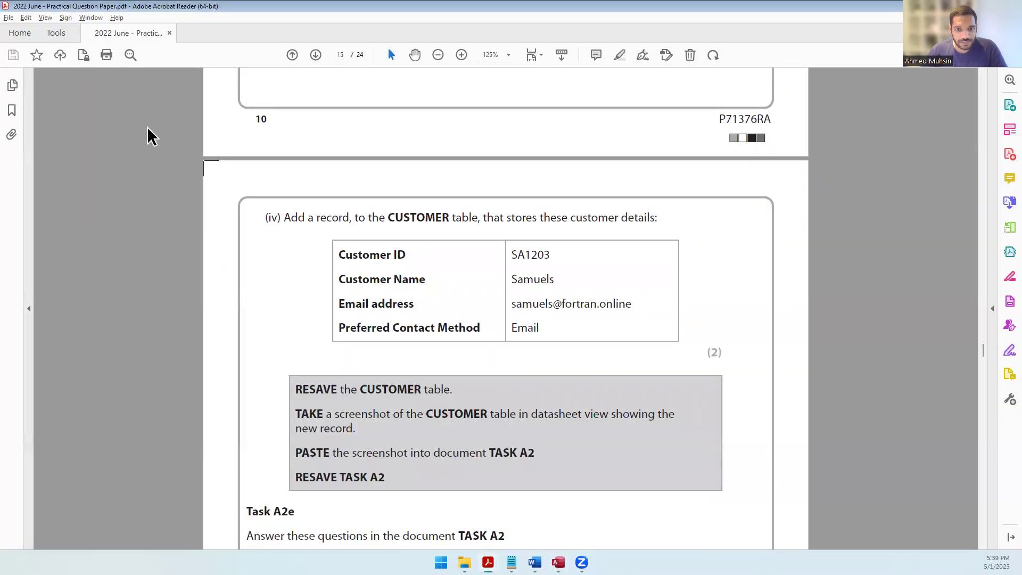
pyautogui.hotkey('alt', 'Tab')
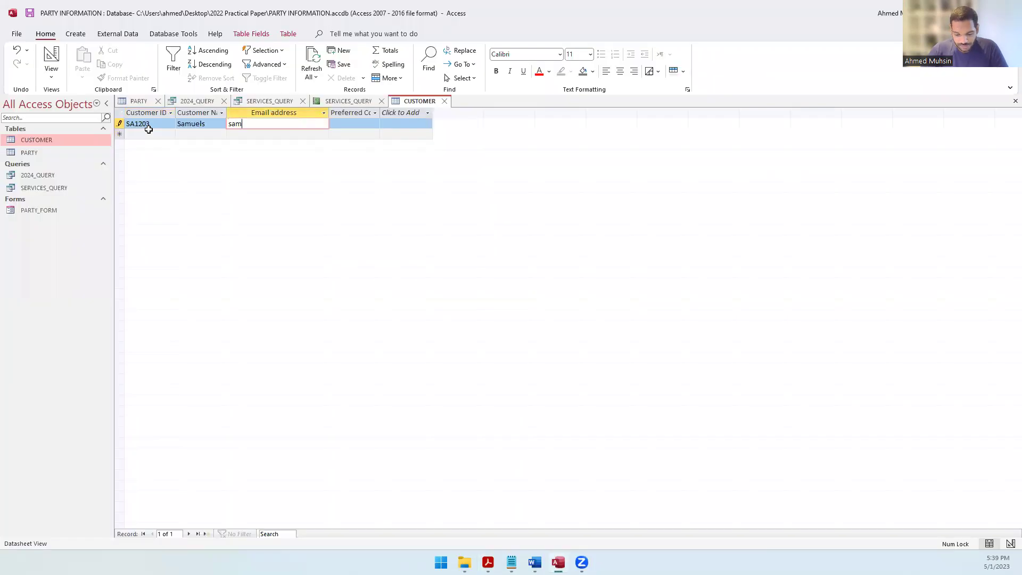
pyautogui.hotkey('alt', 'Tab')
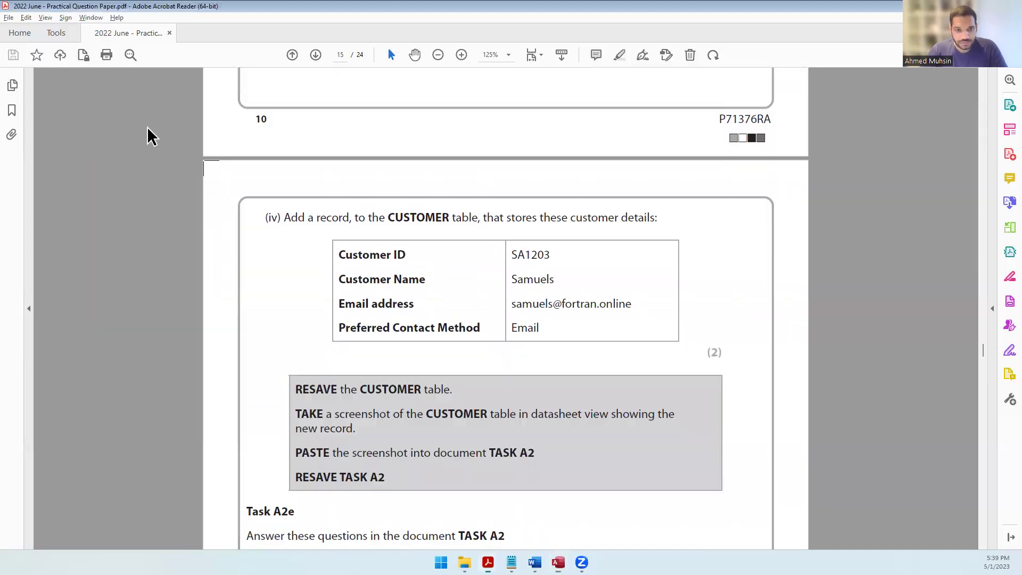
pyautogui.hotkey('alt', 'Tab')
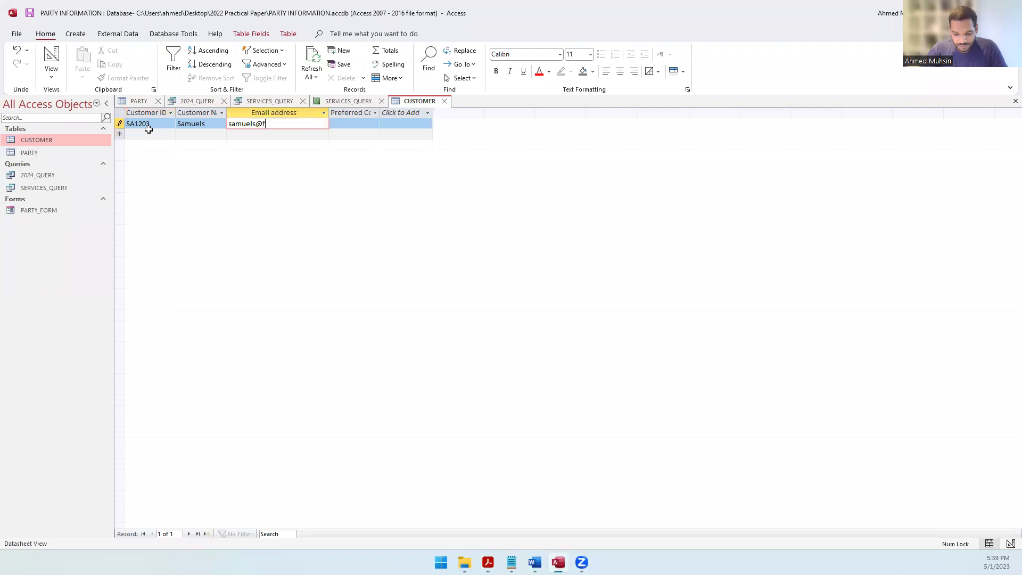
pyautogui.hotkey('alt', 'Tab')
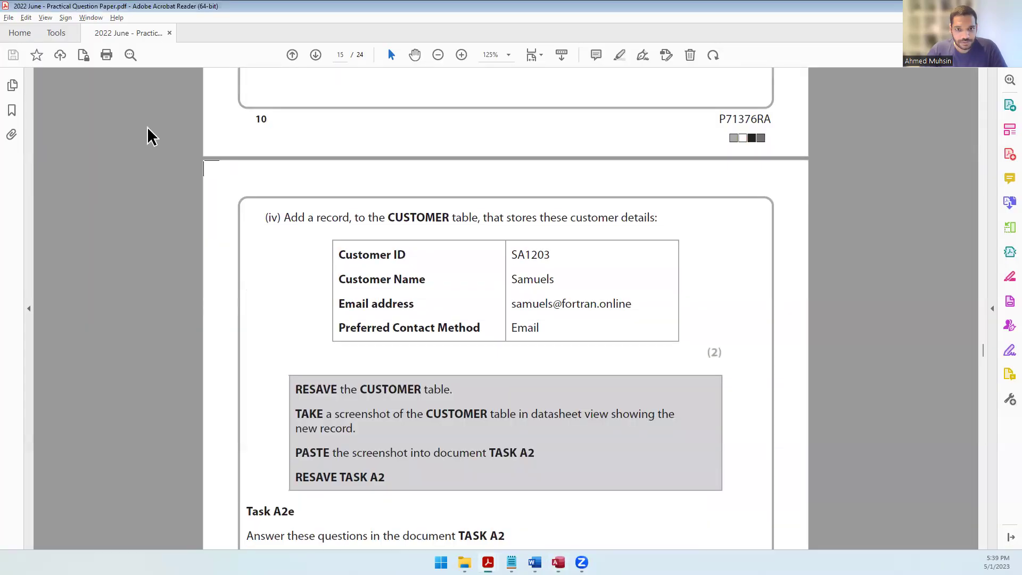
pyautogui.hotkey('alt', 'Tab')
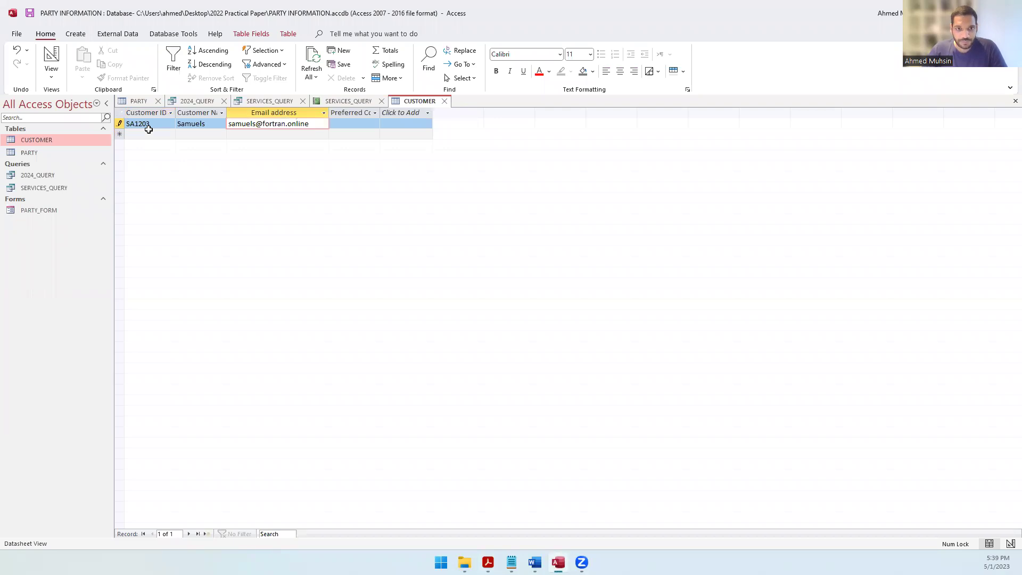
pyautogui.press('Tab')
# Step: Set the preferred contact method to Email and save the new record
pyautogui.hotkey('alt', 'Tab')
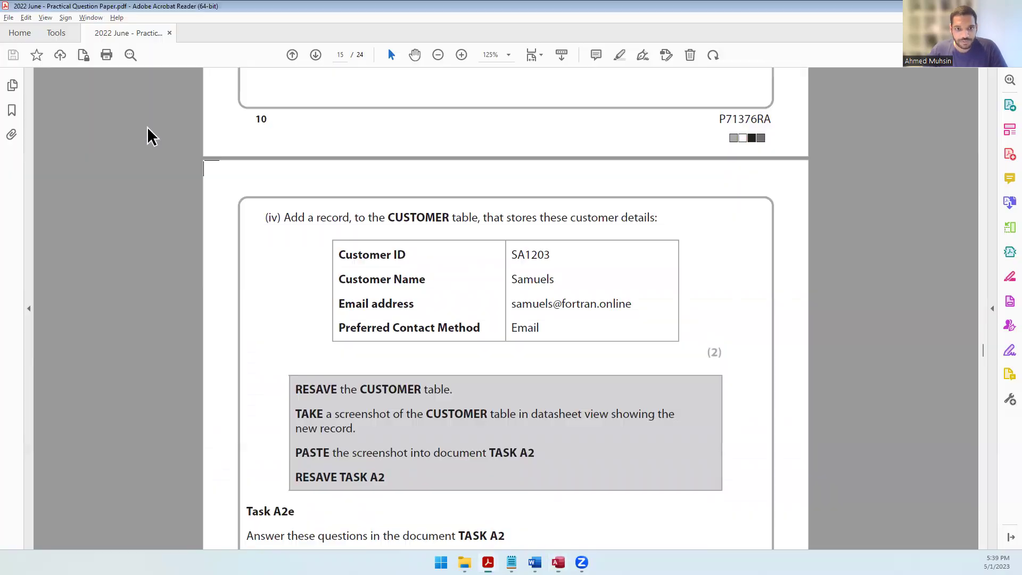
pyautogui.hotkey('alt', 'Tab')
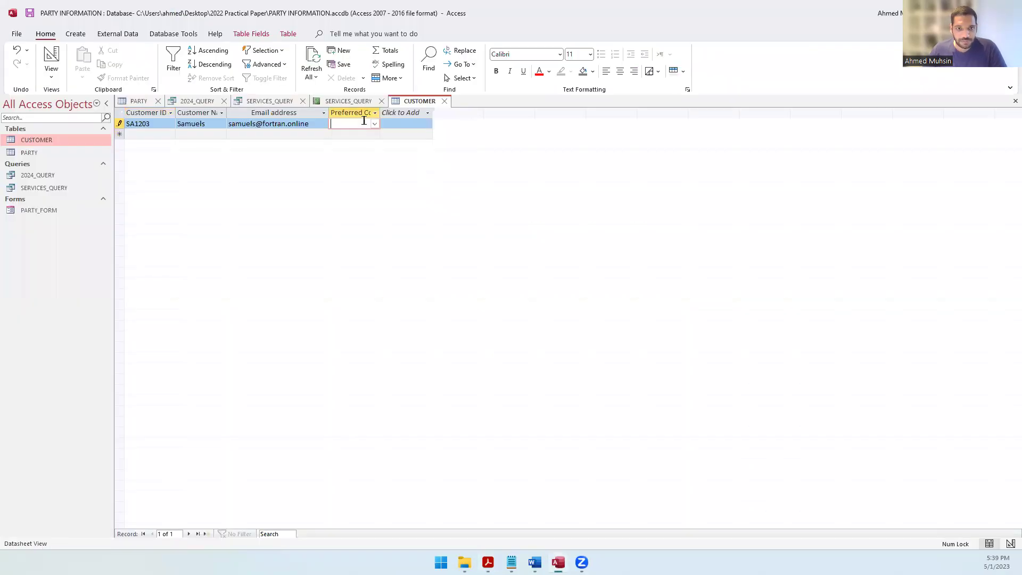
pyautogui.click(375, 124)
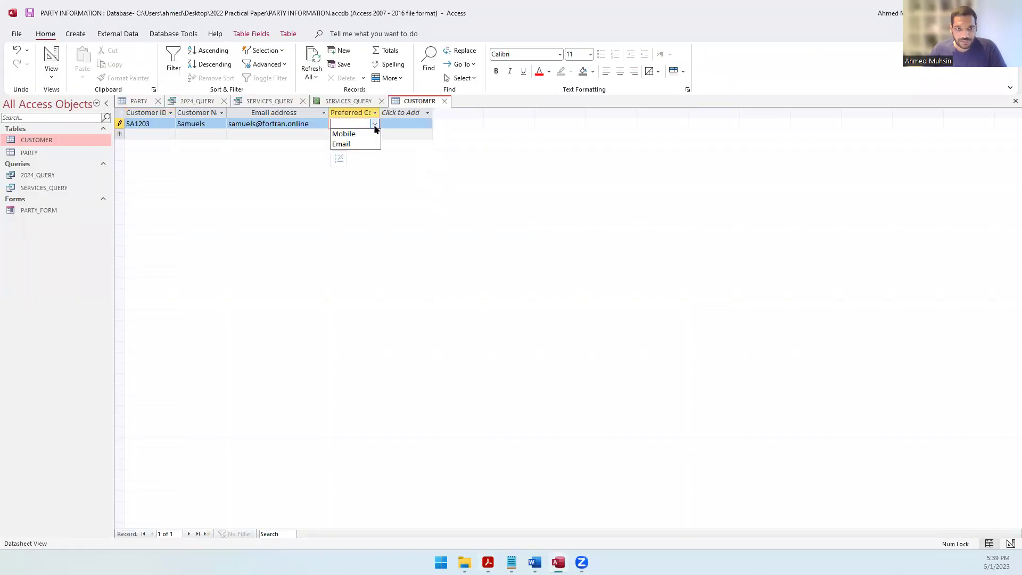
pyautogui.click(356, 144)
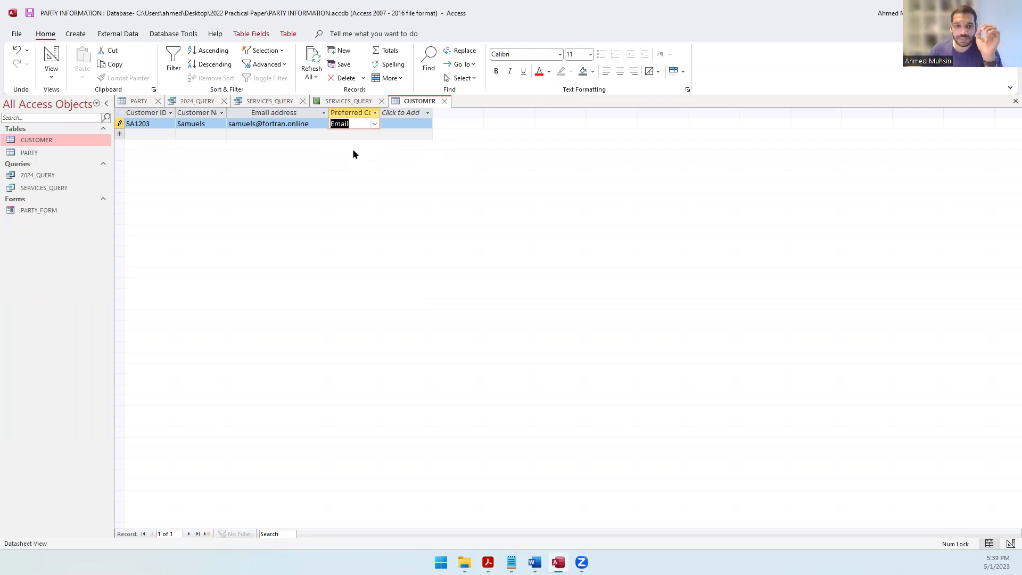
pyautogui.press('Tab')
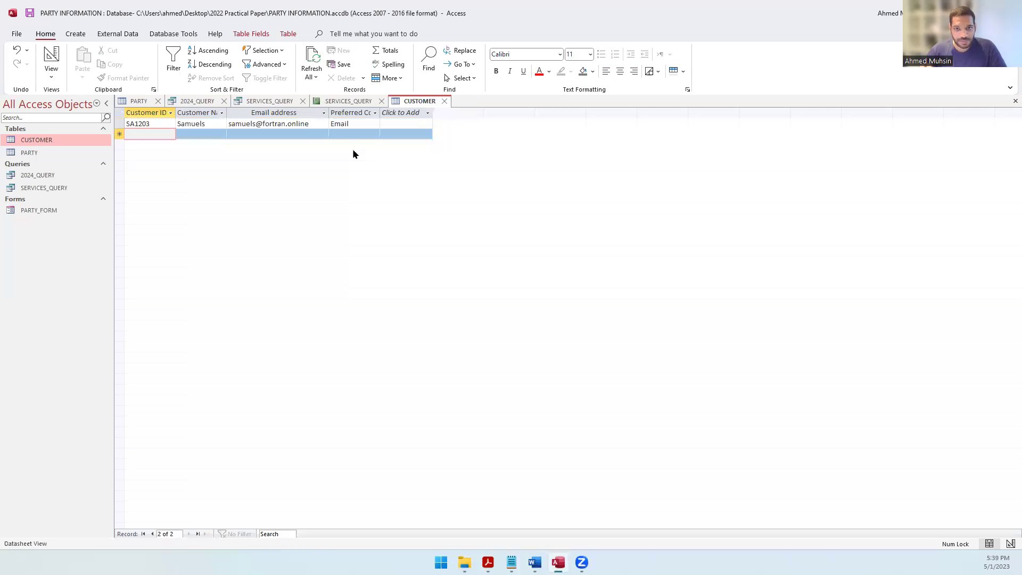
pyautogui.hotkey('alt', 'Tab')
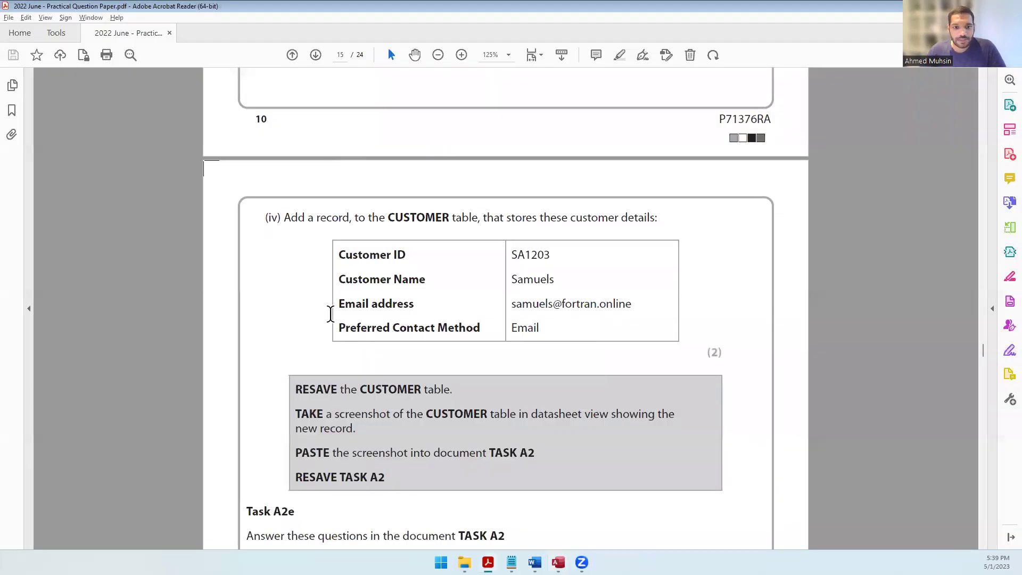
pyautogui.hotkey('alt', 'Tab')
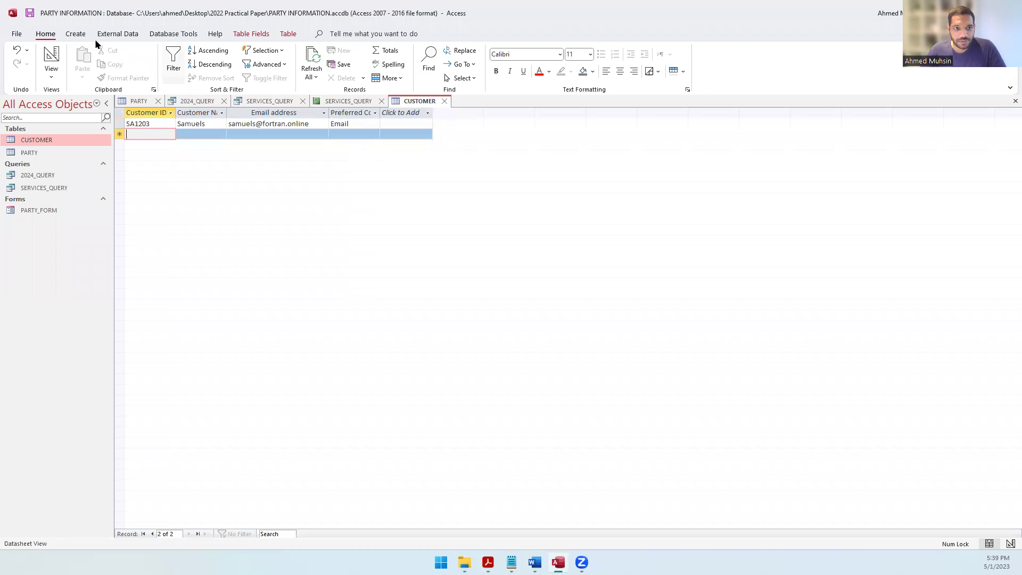
pyautogui.hotkey('alt', 'Tab')
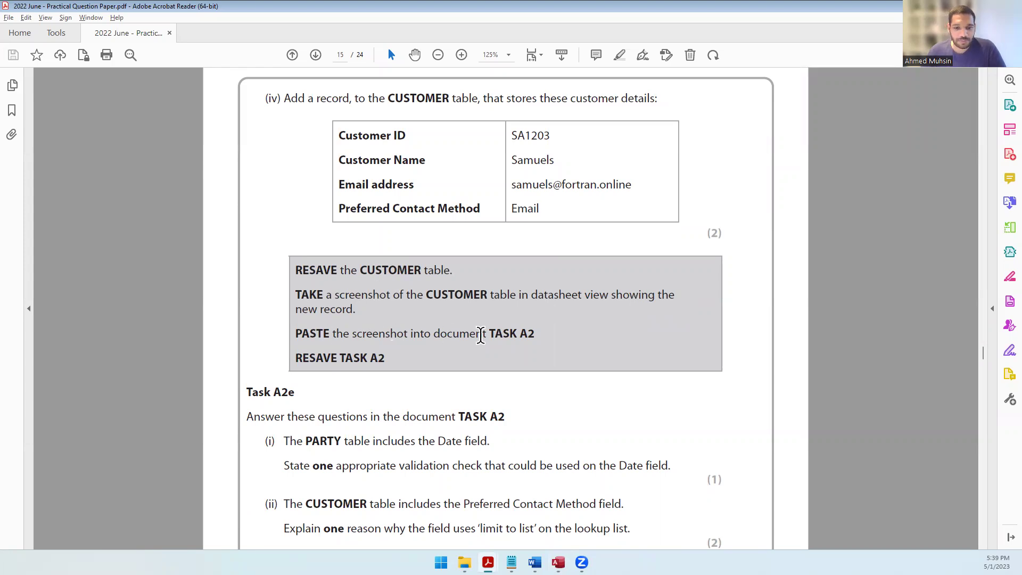
pyautogui.hotkey('alt', 'Tab')
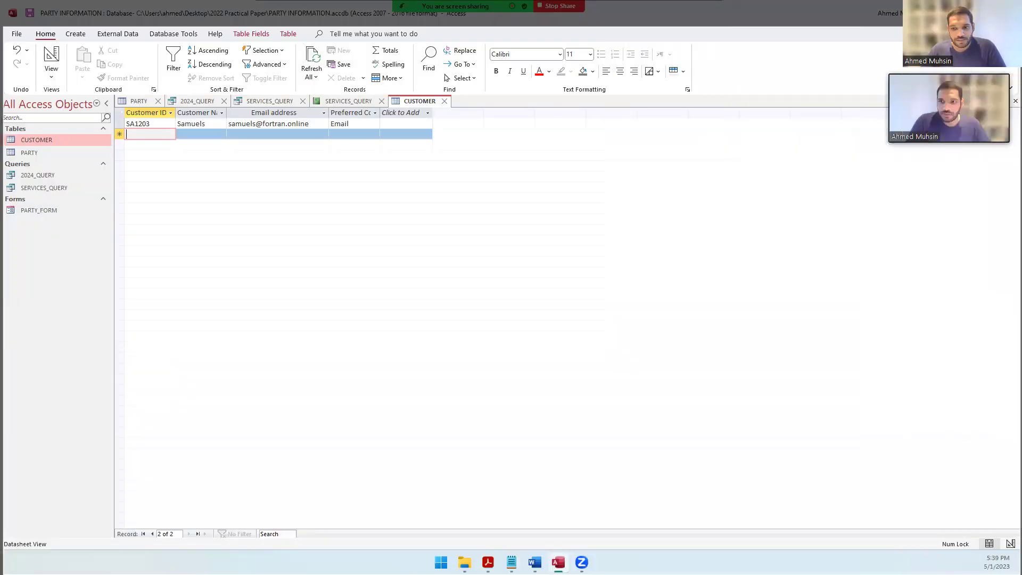
# Step: Replace the iv) list number with the pasted CUSTOMER table screenshot below CustomerID
pyautogui.hotkey('alt', 'Tab')
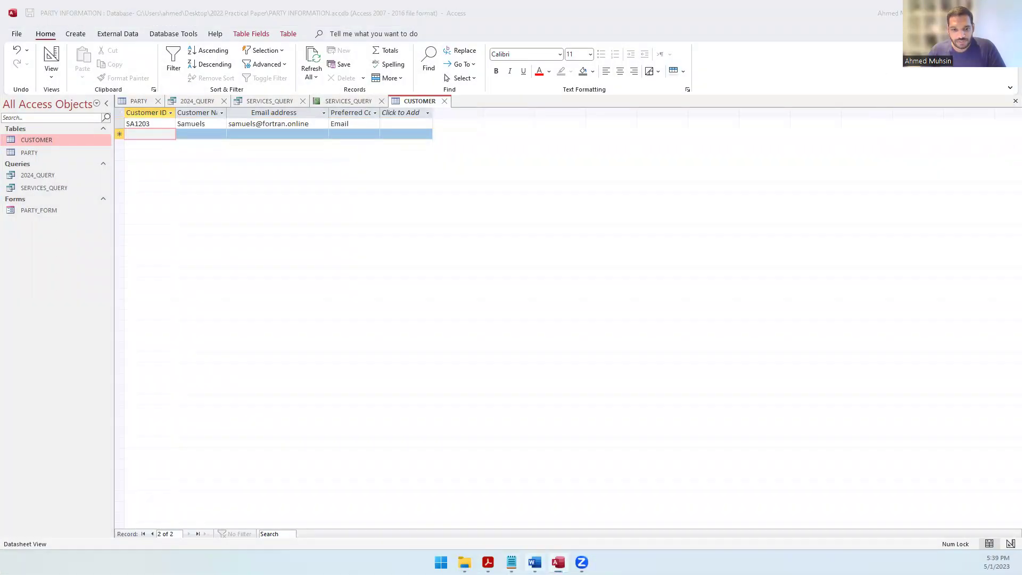
pyautogui.scroll(-3, 505, 320)
pyautogui.press('BackSpace')
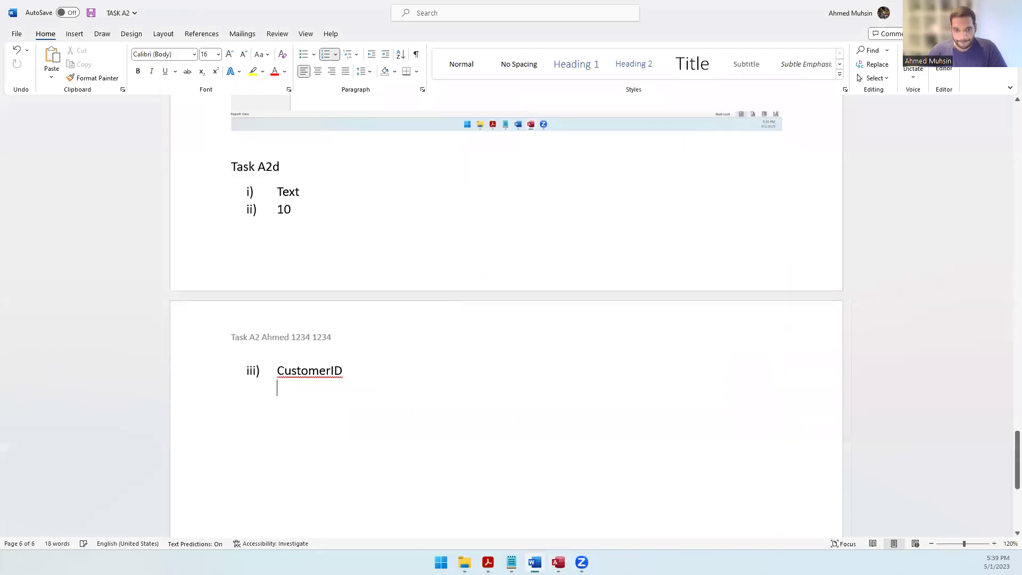
pyautogui.press('Return')
pyautogui.hotkey('ctrl', 'v')
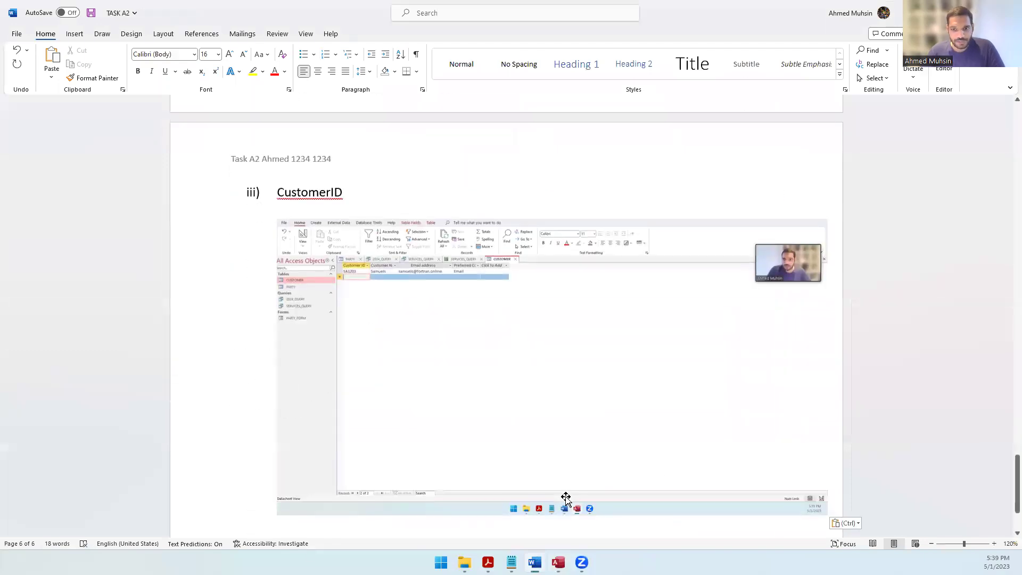
pyautogui.press('Return')
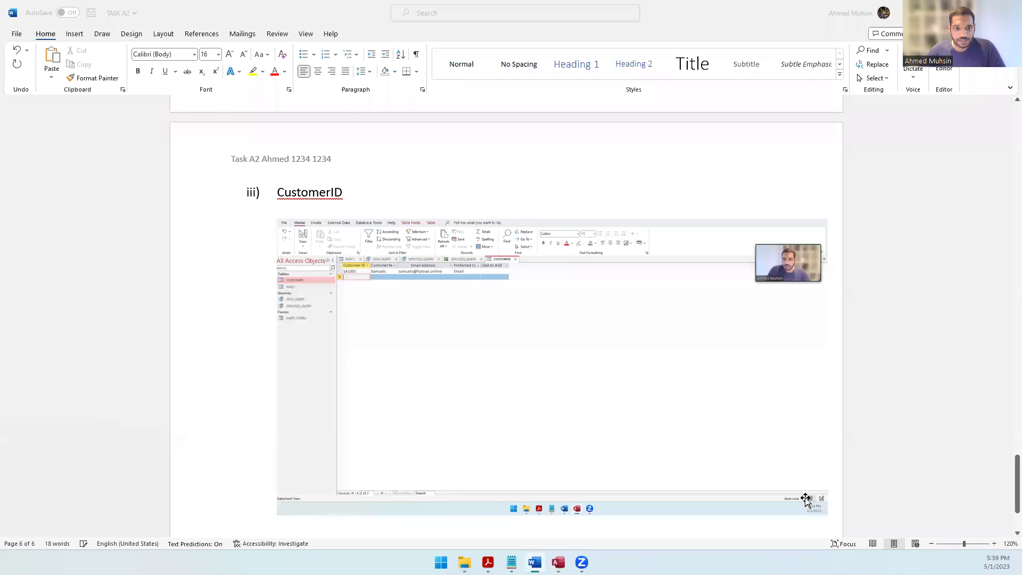
# Step: Highlight the next instruction in the question paper
pyautogui.hotkey('alt', 'Tab')
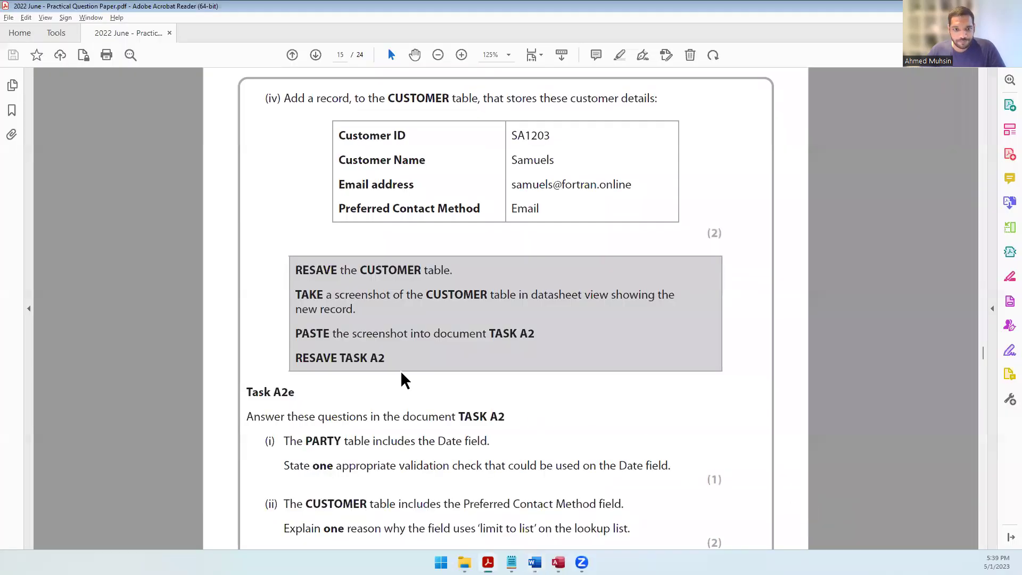
pyautogui.scroll(-3, 361, 369)
pyautogui.moveTo(288, 303); pyautogui.dragTo(514, 306)
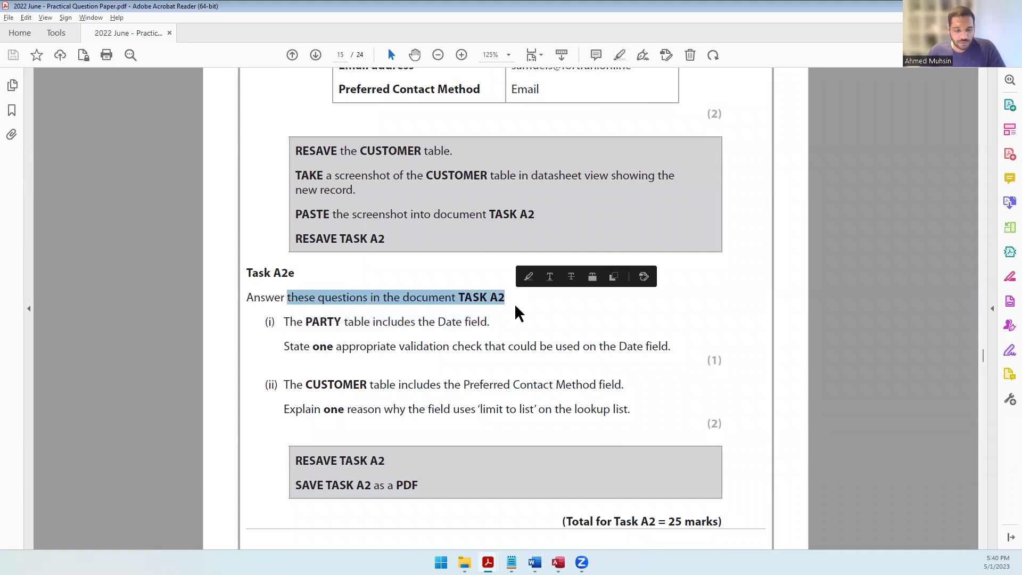
pyautogui.hotkey('alt', 'Tab')
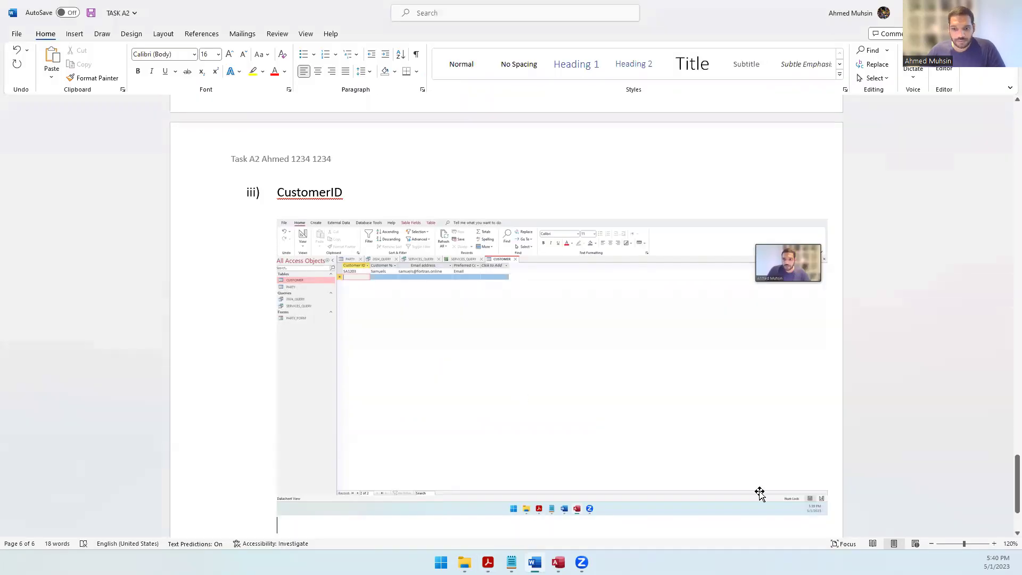
# Step: Type a Task A2e heading below the screenshot and highlight the Date validation question
pyautogui.click(836, 505)
pyautogui.press('Return')
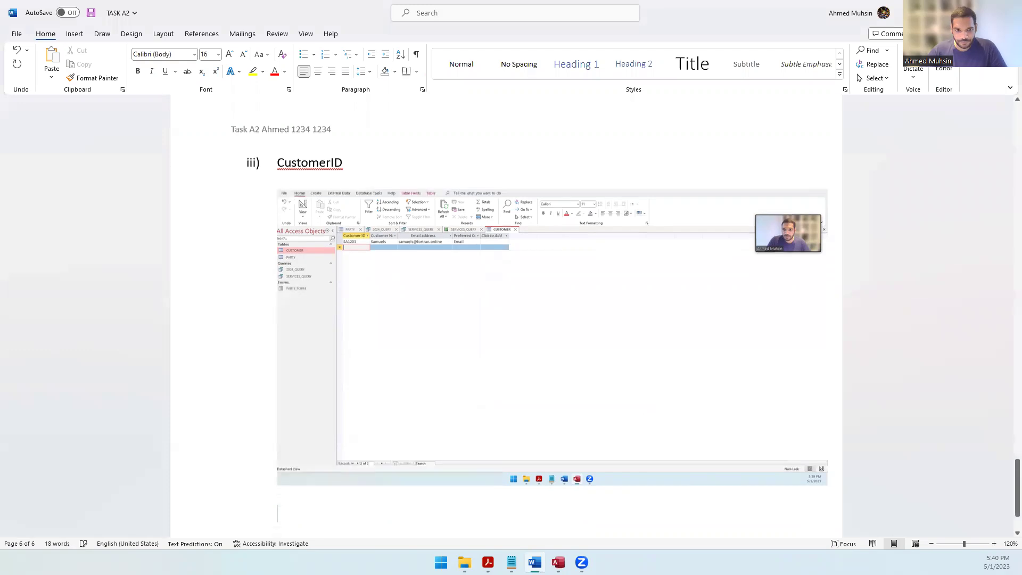
pyautogui.write('Task A2e')
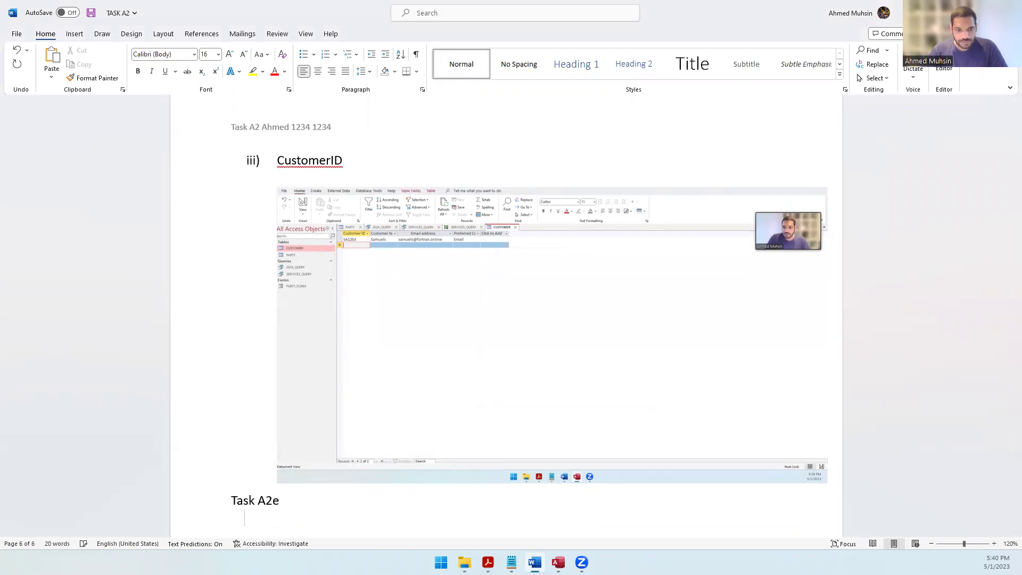
pyautogui.hotkey('alt', 'Tab')
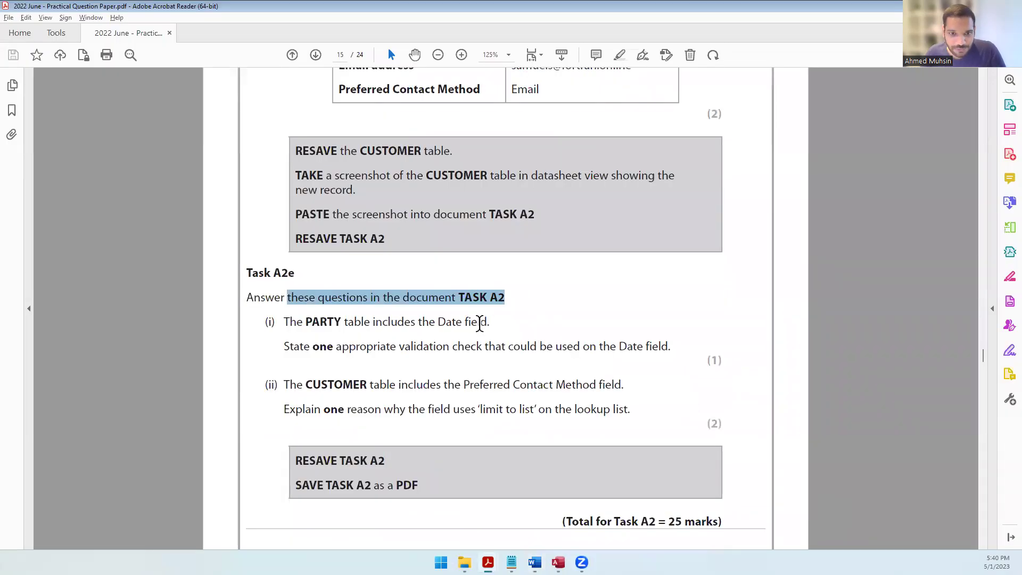
pyautogui.moveTo(370, 351); pyautogui.dragTo(672, 348)
# Step: Open the PARTY table in Access and widen its Party Date column
pyautogui.hotkey('alt', 'Tab')
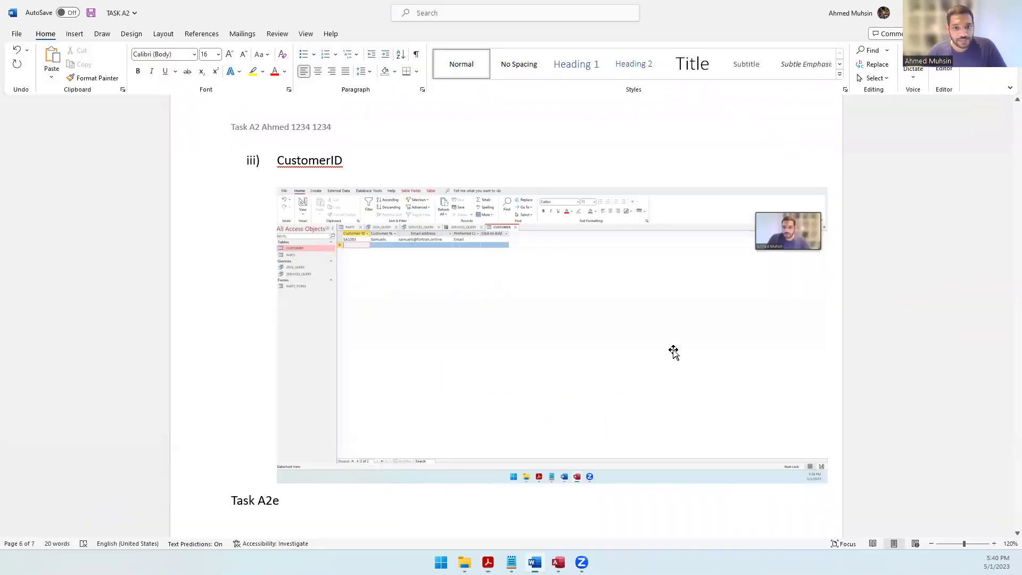
pyautogui.hotkey('alt', 'Tab')
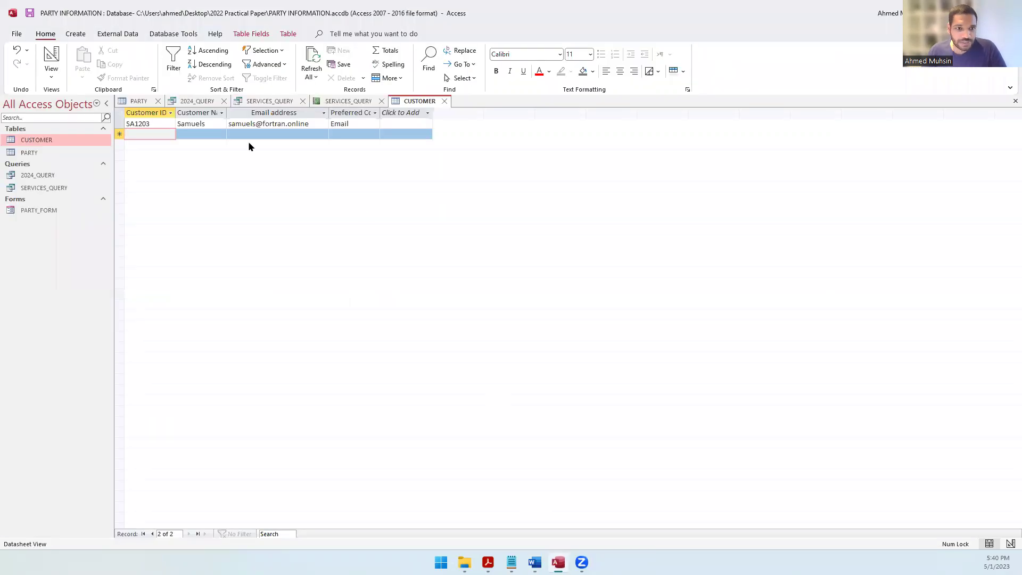
pyautogui.click(140, 101)
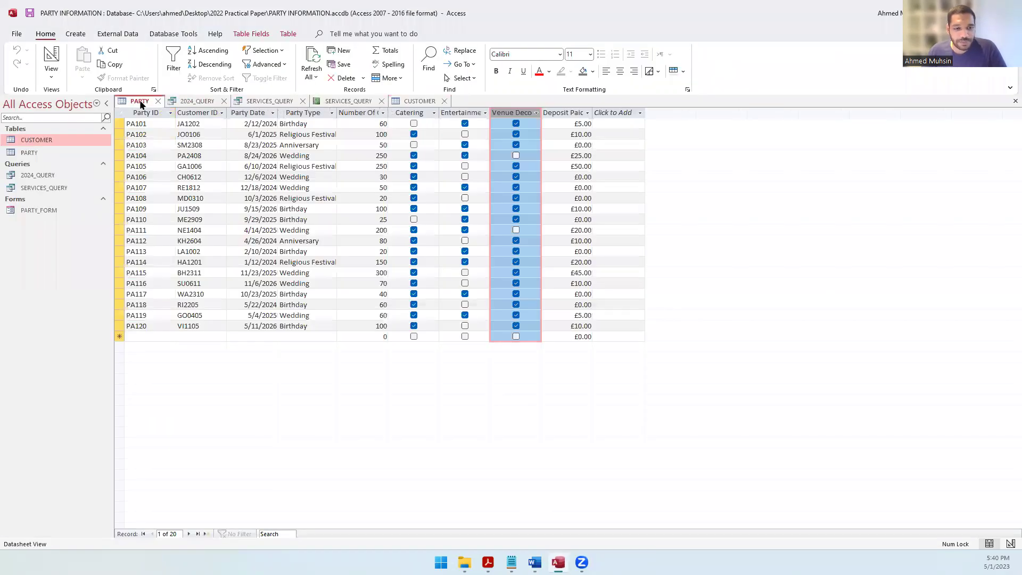
pyautogui.click(251, 112)
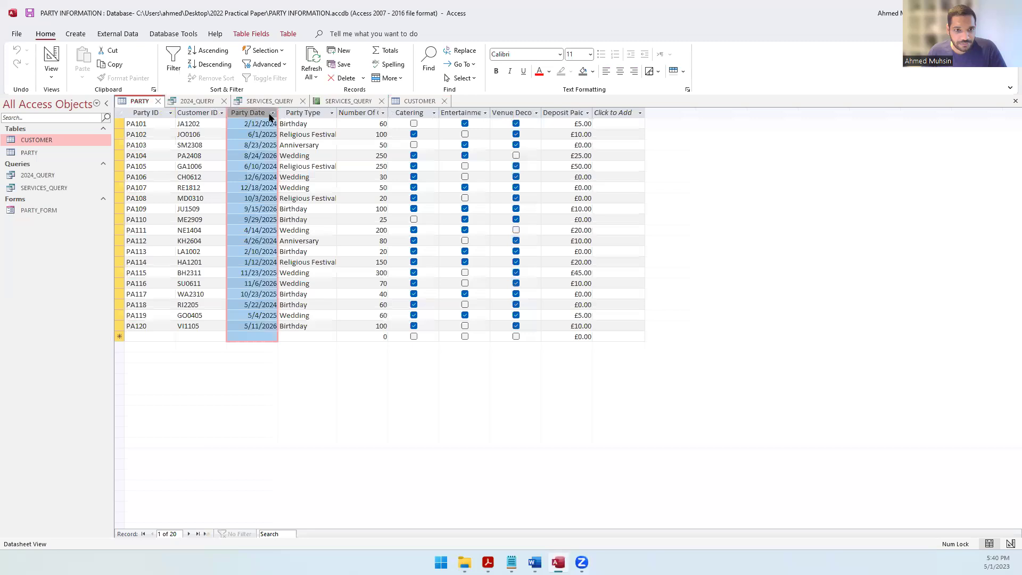
pyautogui.moveTo(278, 113); pyautogui.dragTo(377, 136)
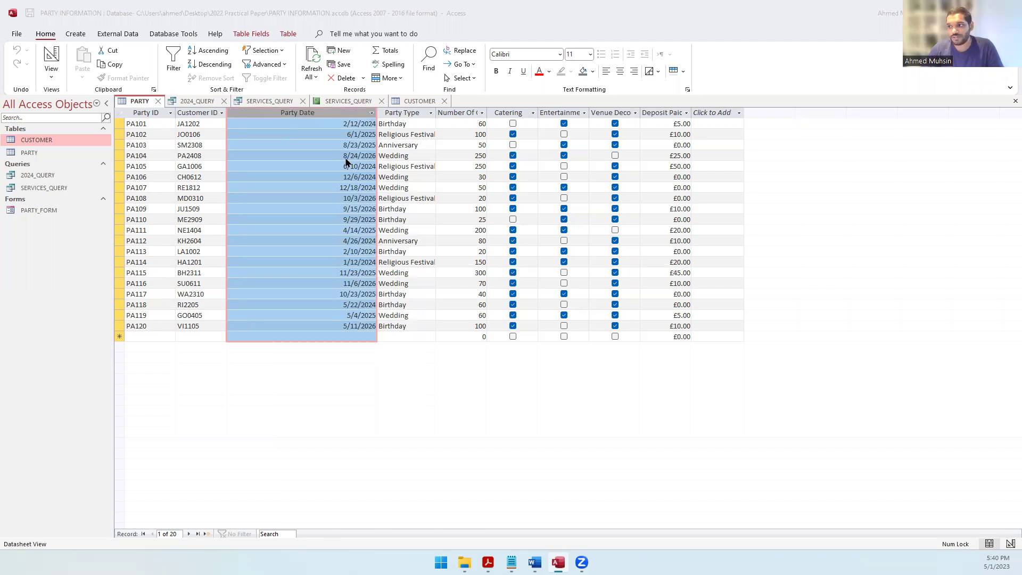
# Step: Enter 'i) >1/1/2024' under Task A2e, checking it against the party dates in Access
pyautogui.hotkey('alt', 'Tab')
pyautogui.write('i) ')
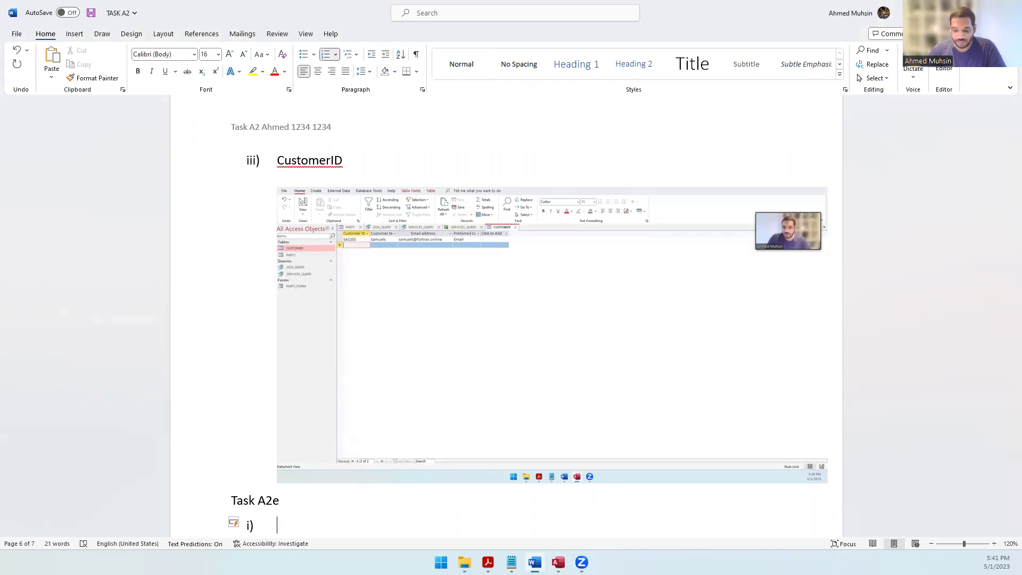
pyautogui.write('>')
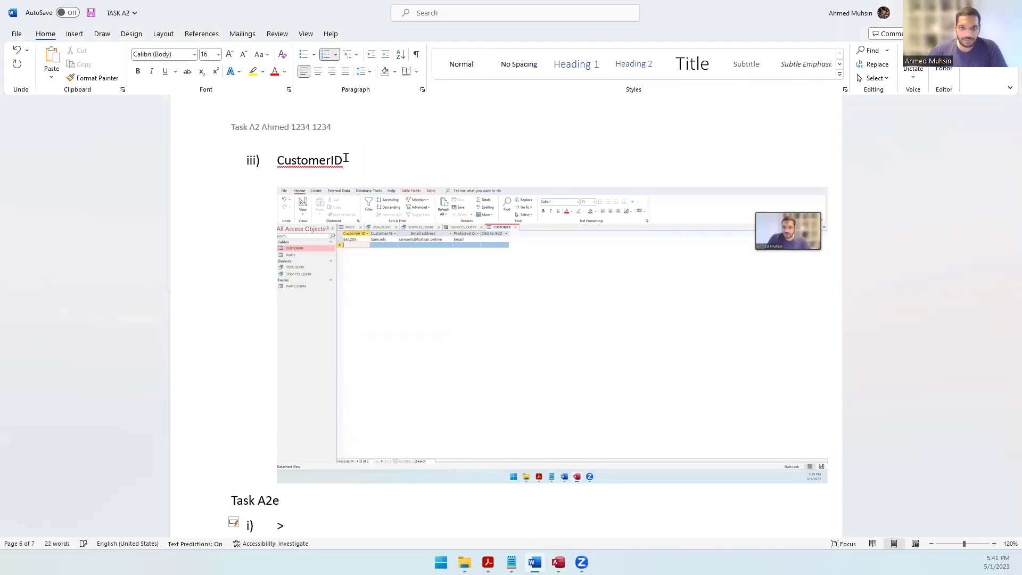
pyautogui.write('1/1')
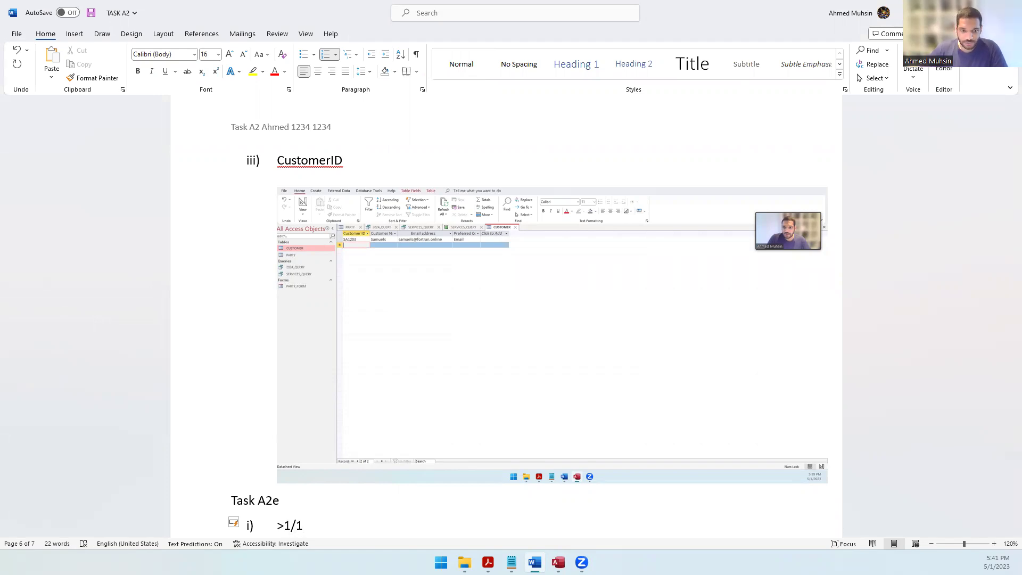
pyautogui.write('/2')
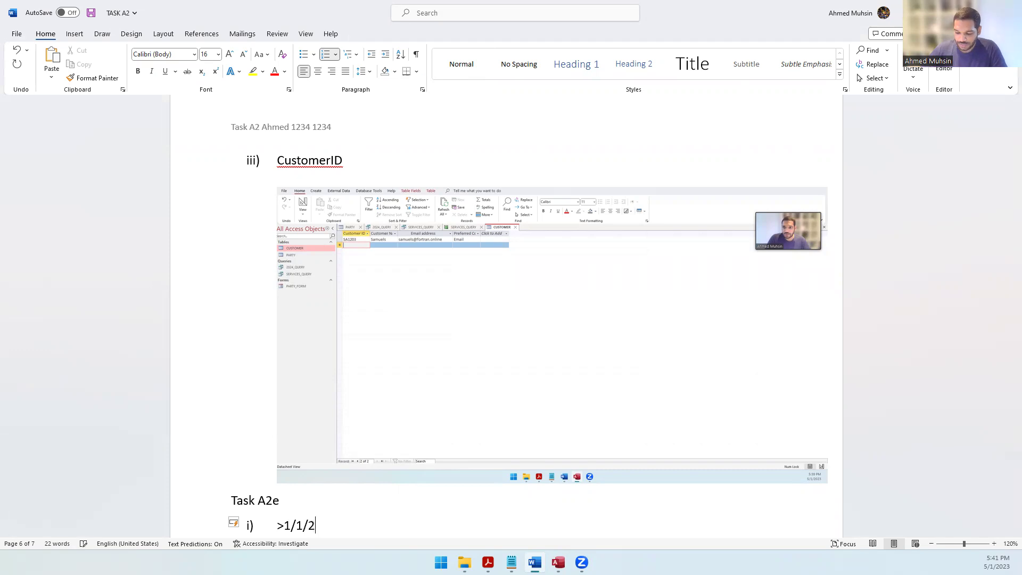
pyautogui.write('024')
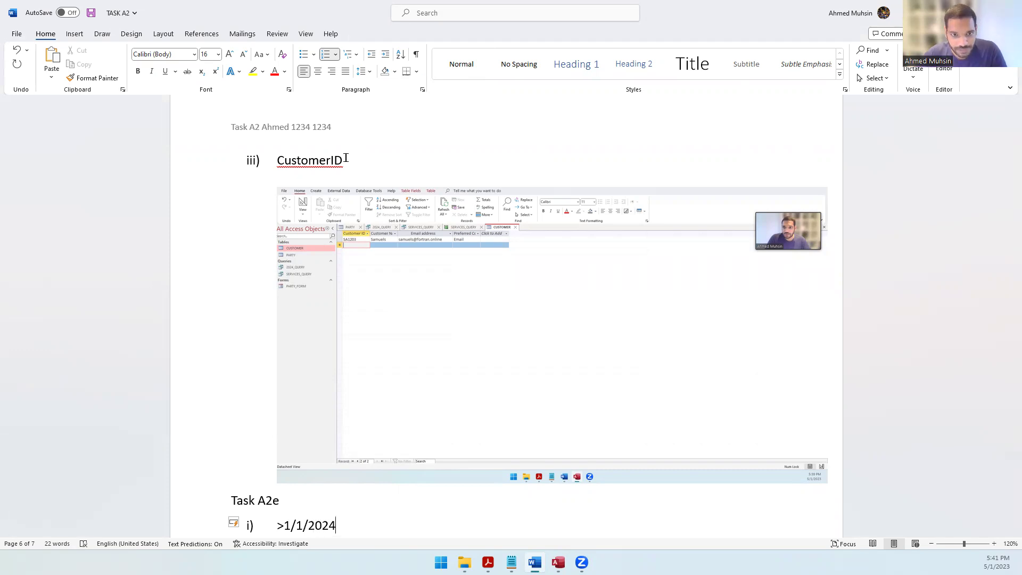
pyautogui.hotkey('alt', 'Tab')
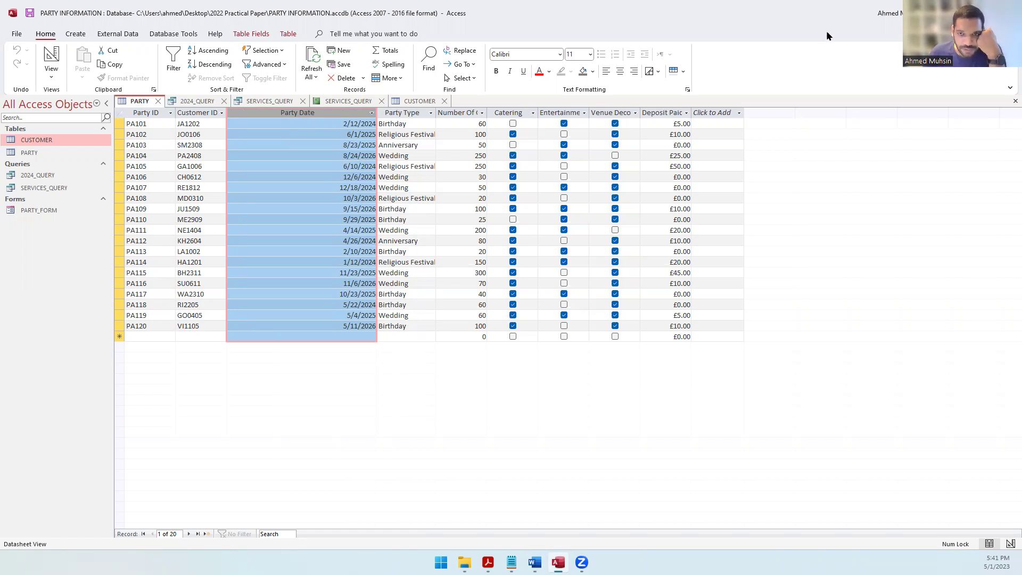
pyautogui.hotkey('alt', 'Tab')
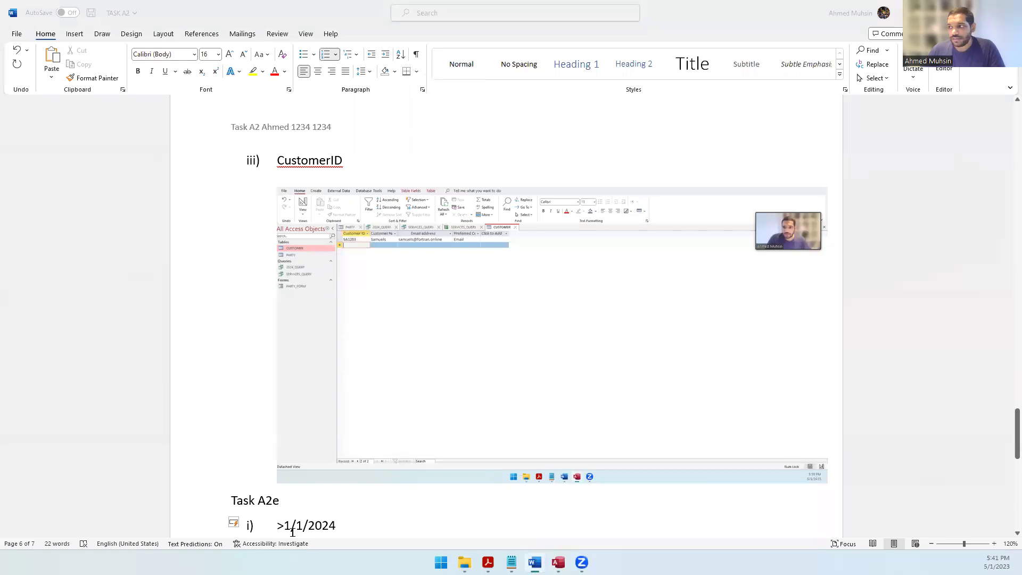
pyautogui.hotkey('alt', 'Tab')
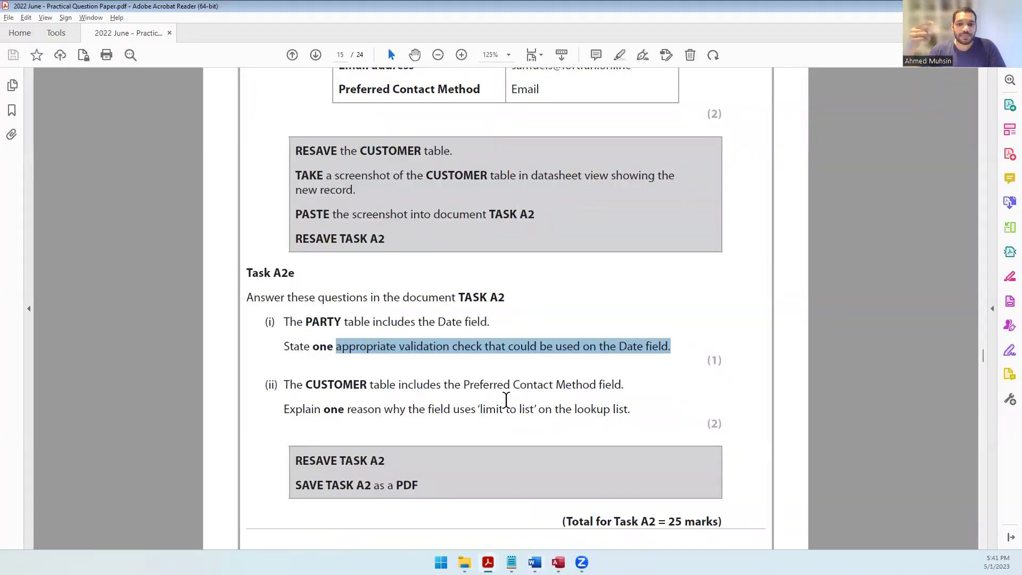
# Step: Highlight the Preferred Contact Method question and the field's Lookup data type
pyautogui.moveTo(338, 90); pyautogui.dragTo(493, 110)
pyautogui.moveTo(427, 414); pyautogui.dragTo(625, 400)
pyautogui.scroll(15, 436, 380)
pyautogui.scroll(20, 436, 380)
pyautogui.scroll(10, 434, 389)
pyautogui.moveTo(291, 372); pyautogui.dragTo(331, 360)
pyautogui.moveTo(398, 373); pyautogui.dragTo(436, 376)
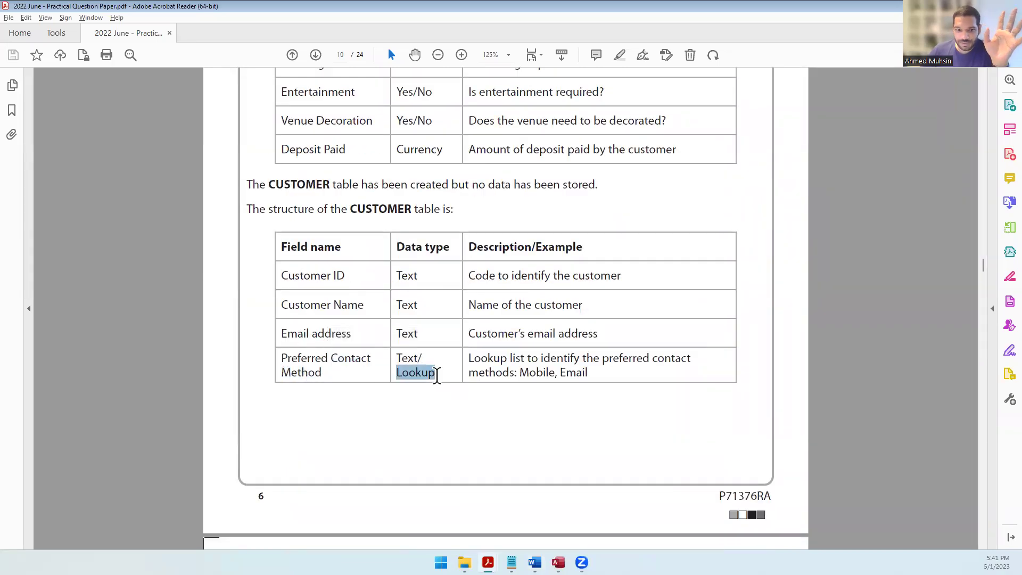
pyautogui.click(538, 375)
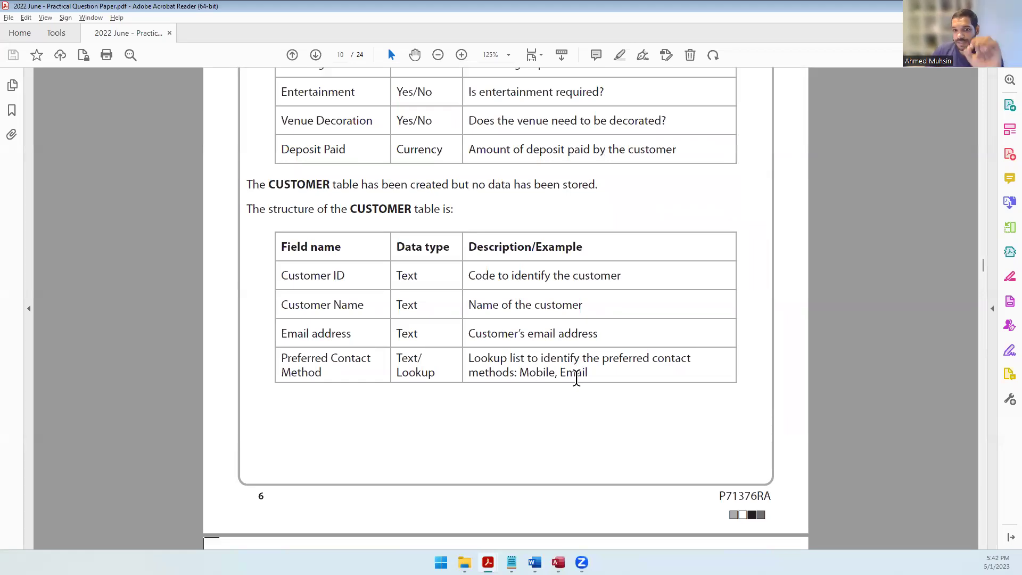
# Step: Highlight 'limit to list' in Task A2e question (ii), then go back to Word
pyautogui.scroll(-20, 570, 383)
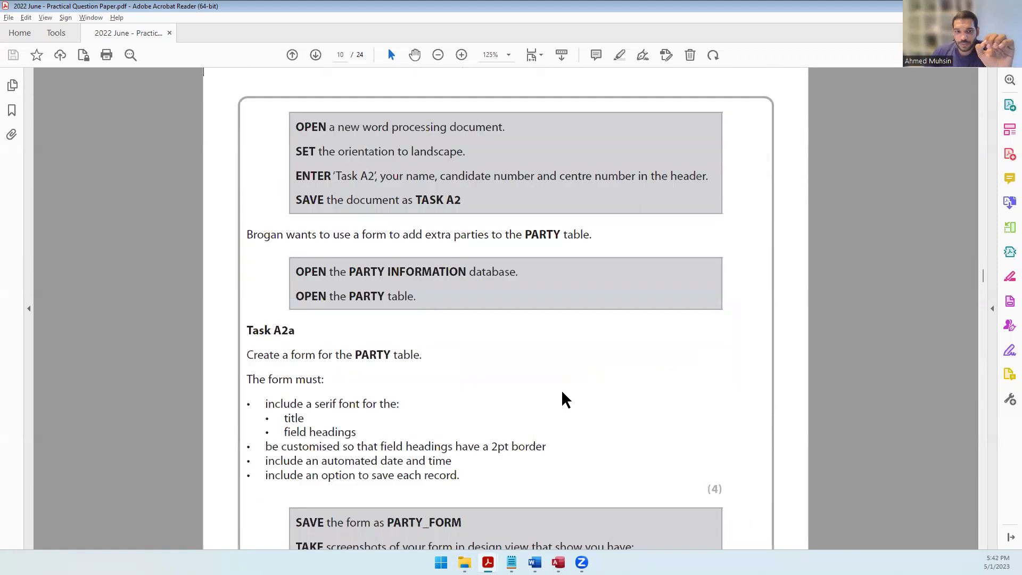
pyautogui.scroll(-20, 548, 410)
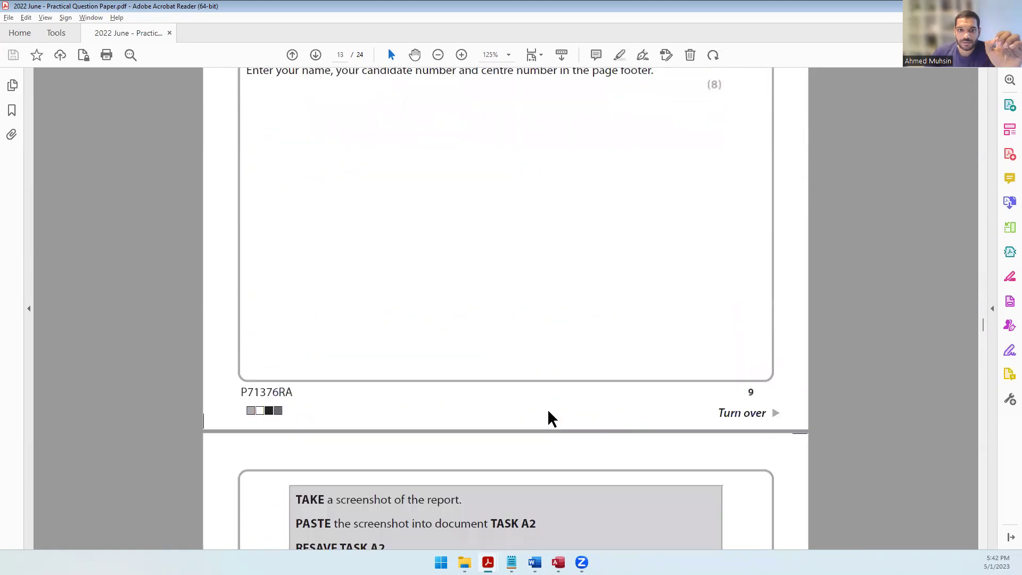
pyautogui.scroll(-15, 510, 244)
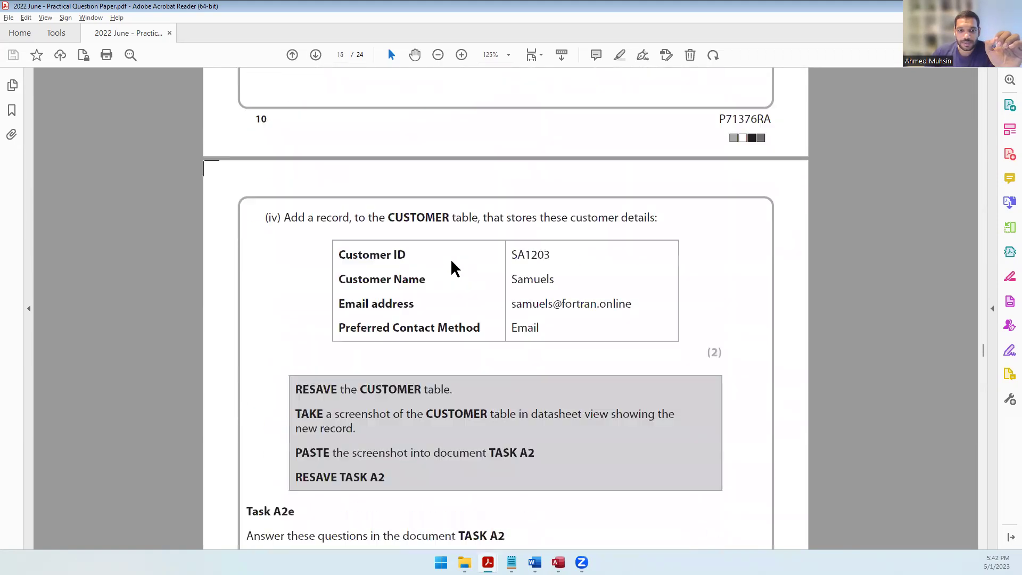
pyautogui.moveTo(479, 410); pyautogui.dragTo(536, 412)
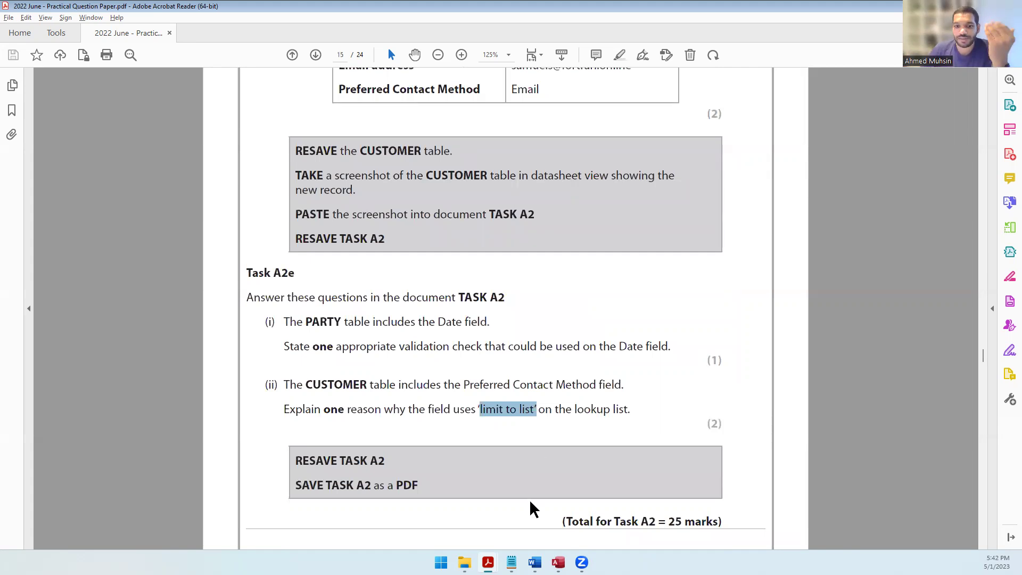
pyautogui.click(534, 562)
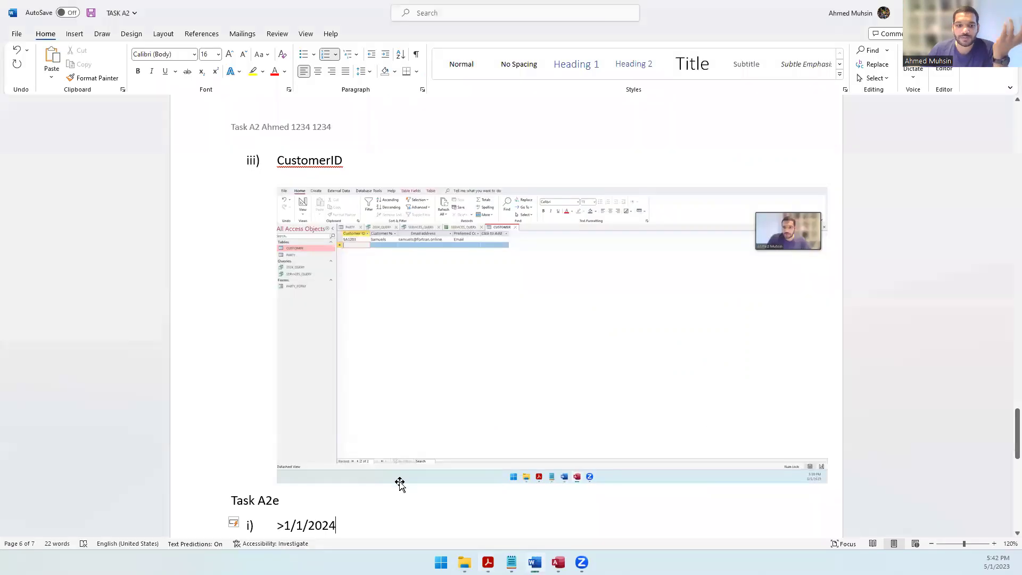
# Step: Write answer ii): limiting to list stops users entering their own values and creating inconsistent data
pyautogui.scroll(-2, 434, 447)
pyautogui.click(434, 450)
pyautogui.press('Down')
pyautogui.write('In order to pr')
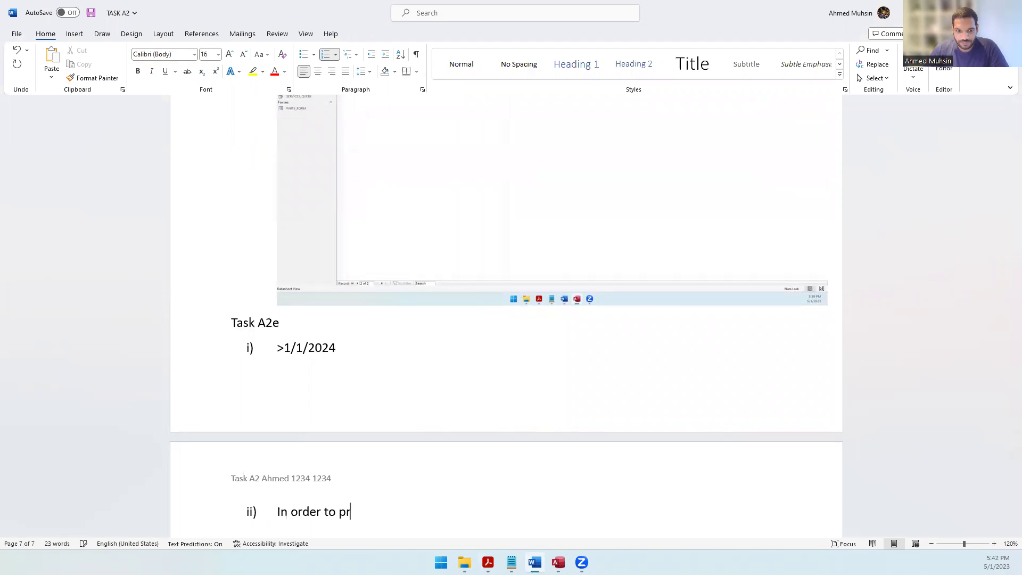
pyautogui.write('event the user ')
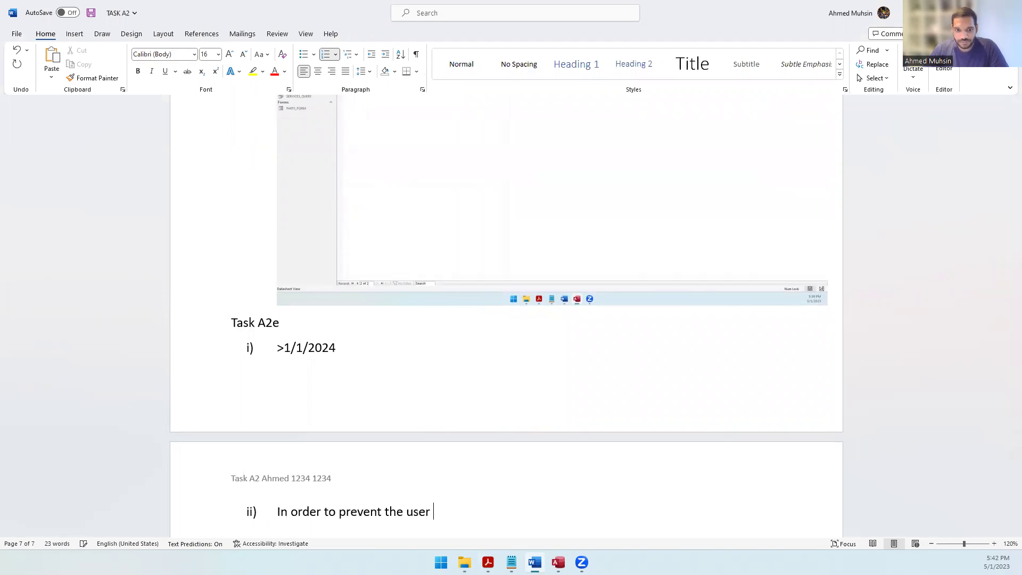
pyautogui.write('from entering their o')
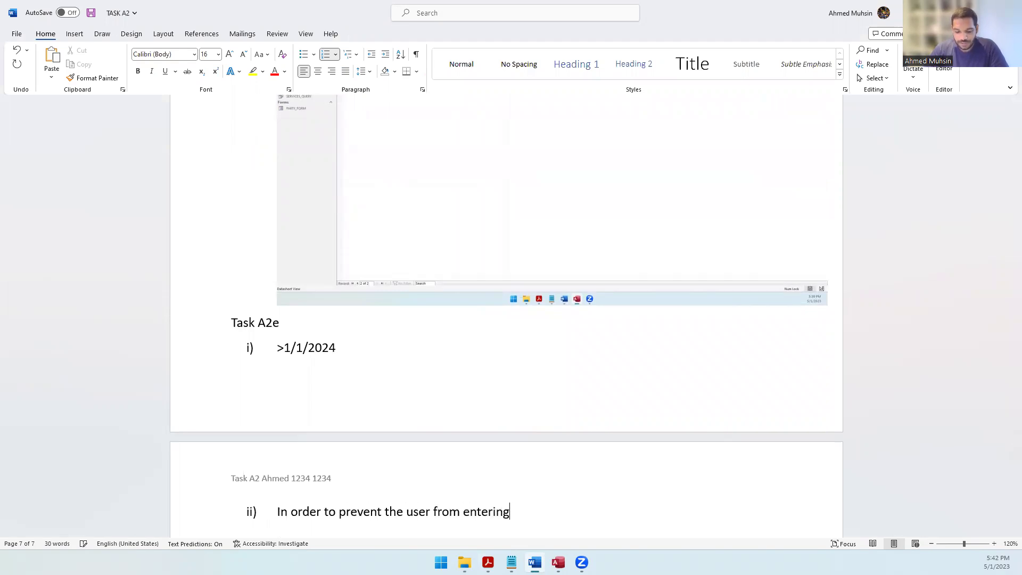
pyautogui.write('values')
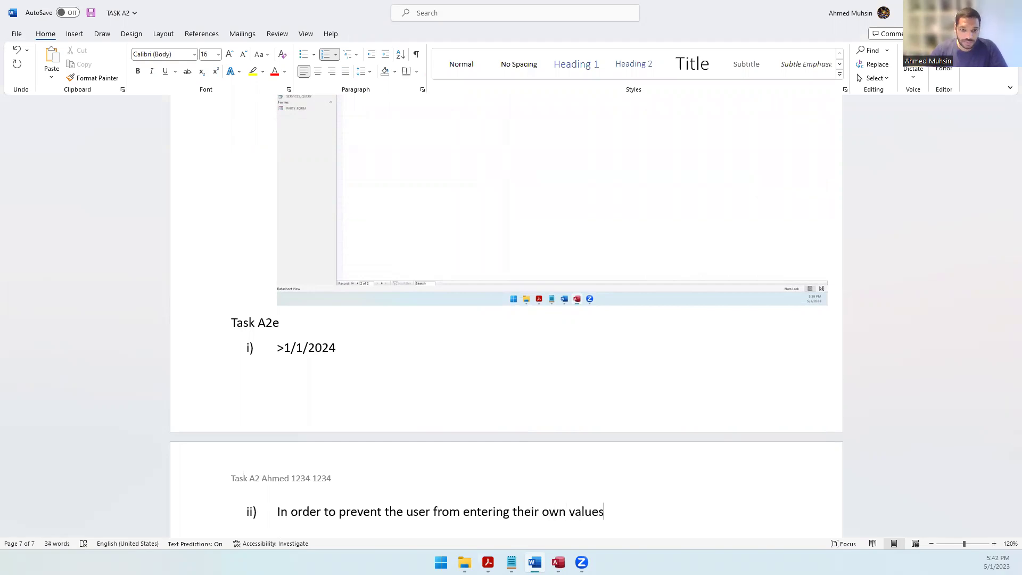
pyautogui.write(', which ')
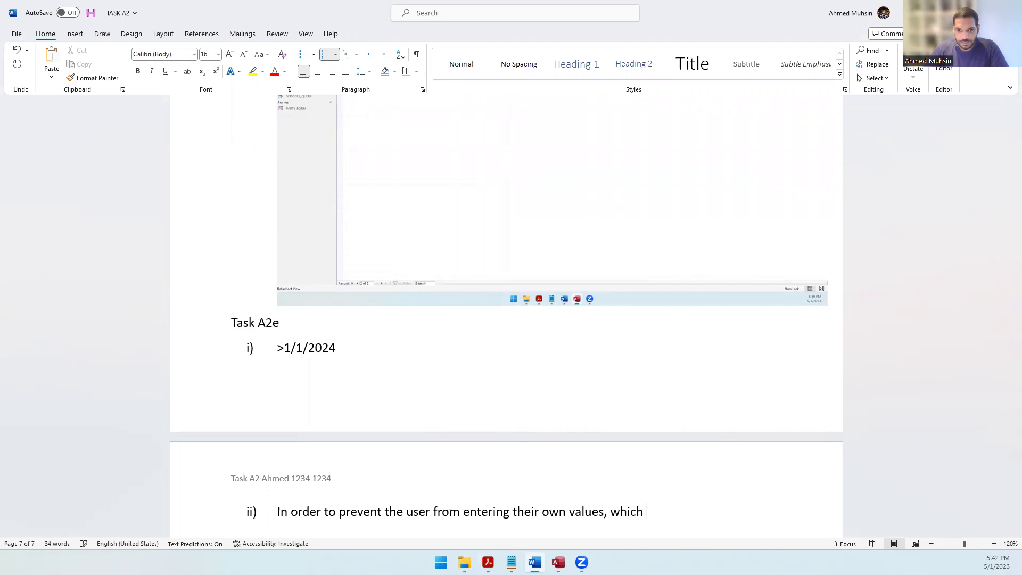
pyautogui.write('can lead to inco')
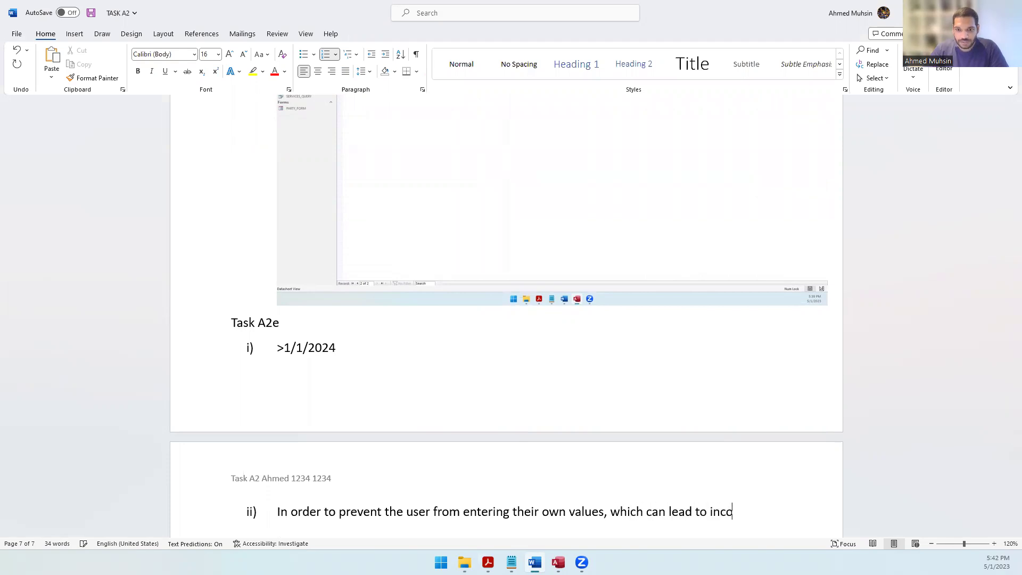
pyautogui.write('nsistent ')
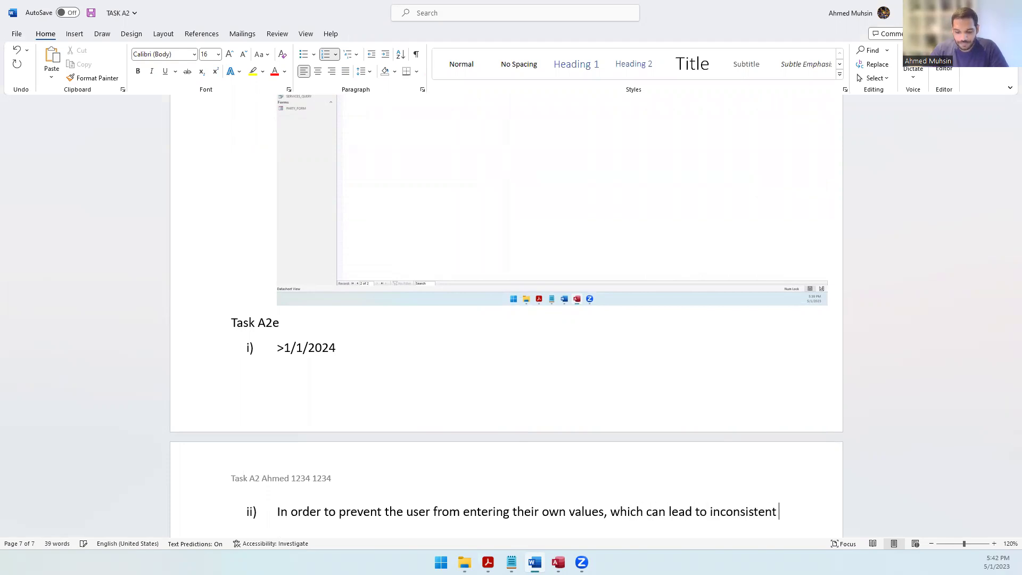
pyautogui.write('data being e')
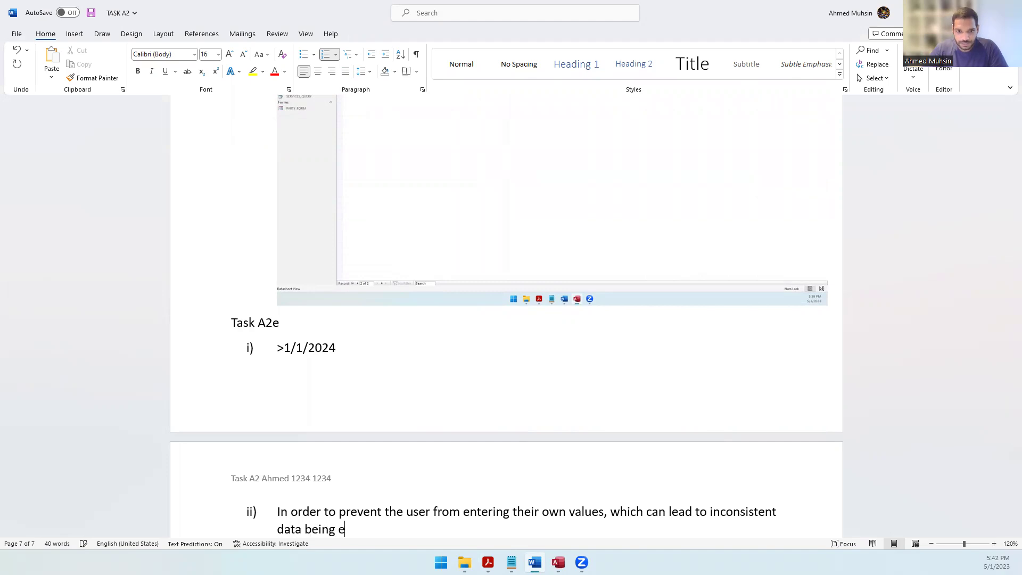
pyautogui.write('ntered i')
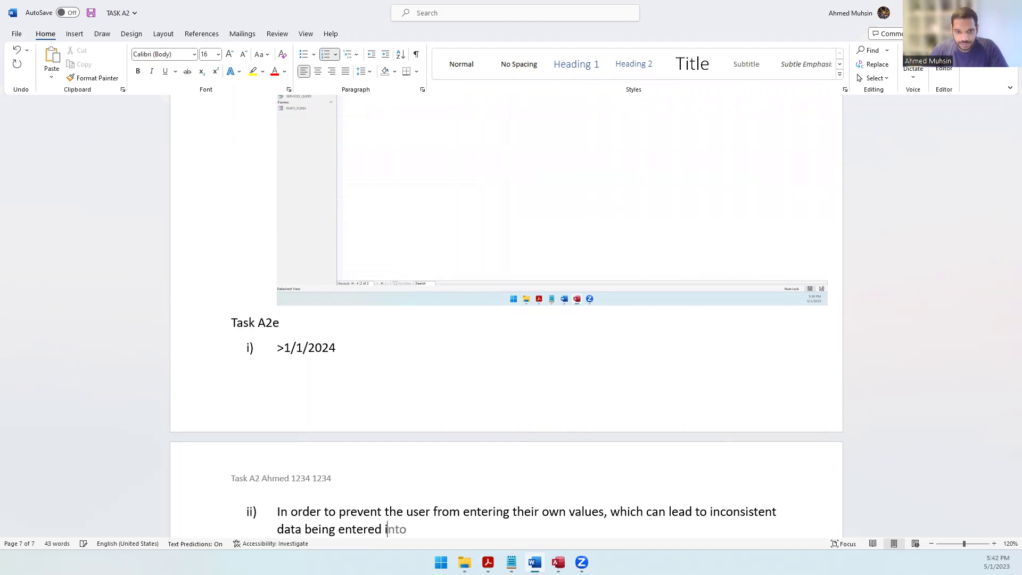
pyautogui.write('nto the table.')
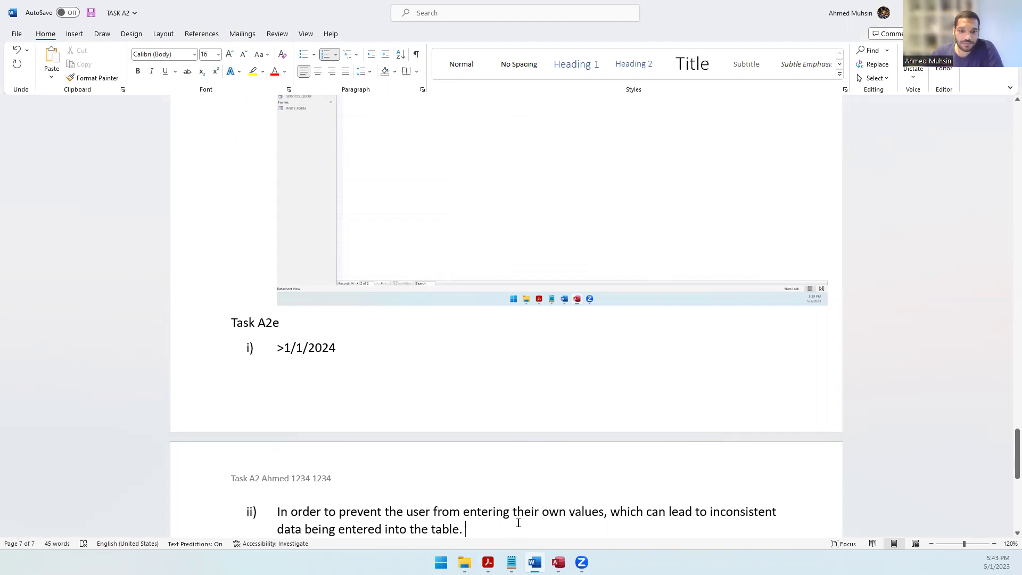
pyautogui.moveTo(488, 562)
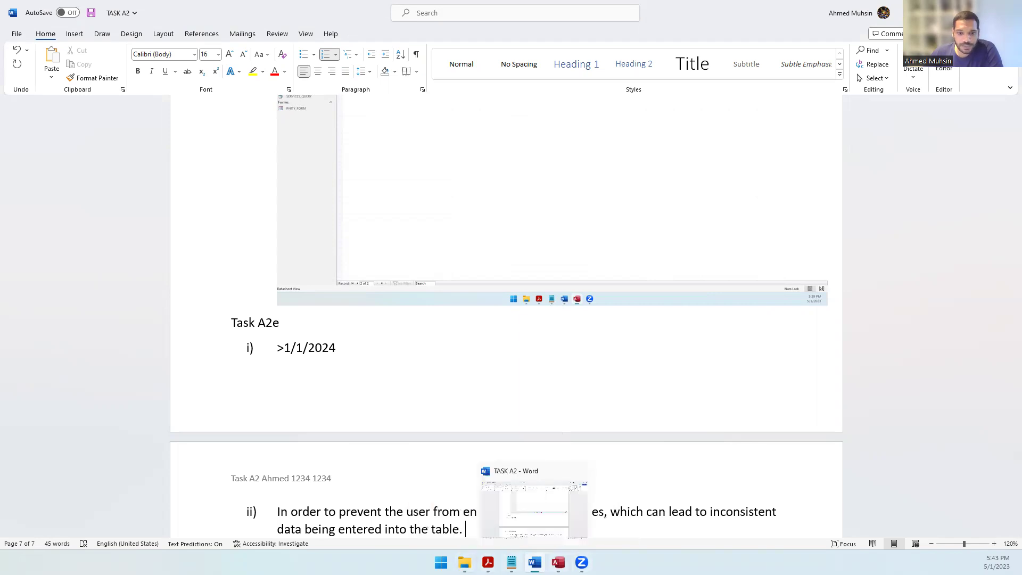
# Step: Check the question paper's instruction to save TASK A2 as a PDF, then resave TASK A2
pyautogui.click(558, 562)
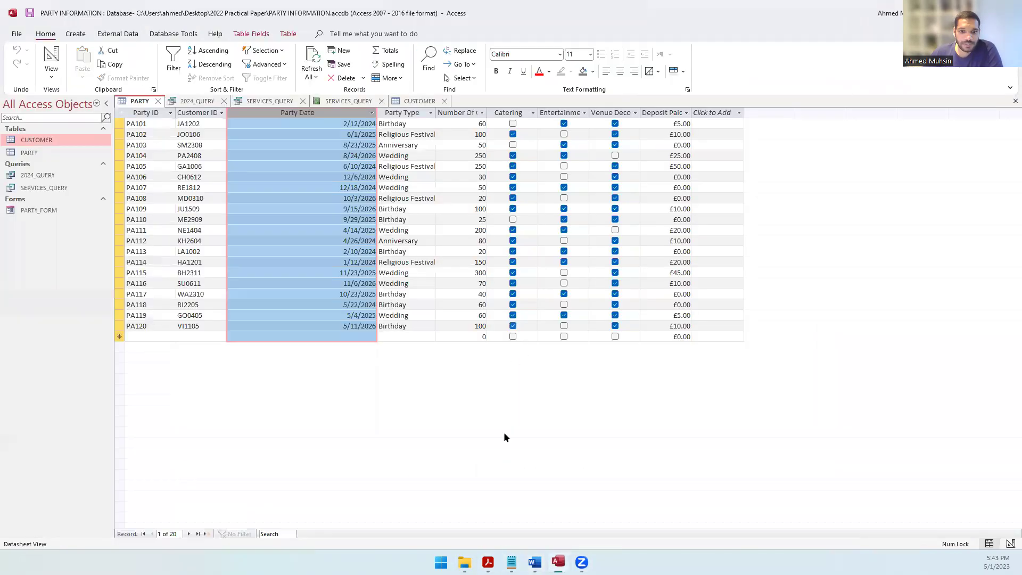
pyautogui.click(488, 562)
pyautogui.scroll(-10, 502, 393)
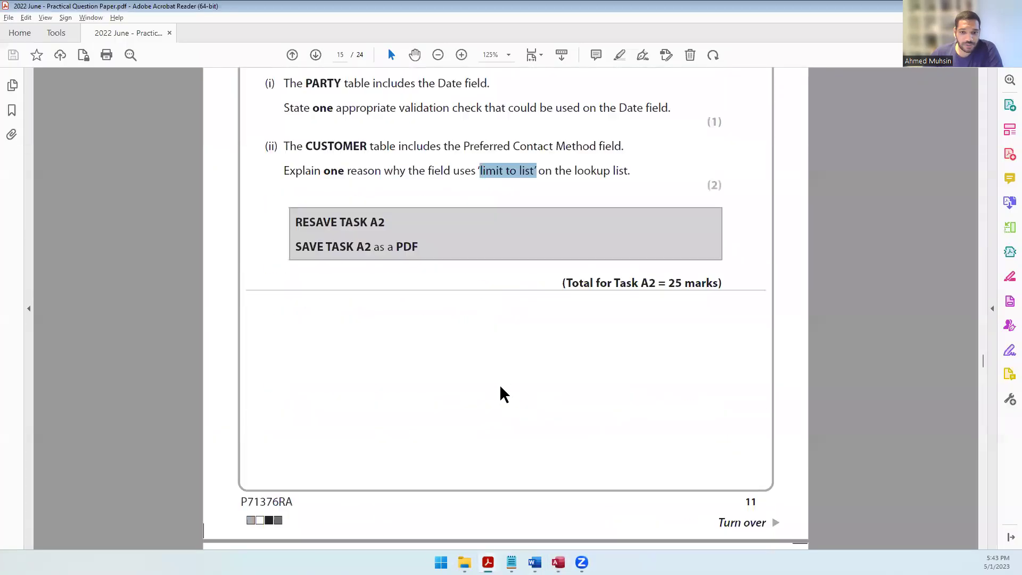
pyautogui.scroll(8, 502, 392)
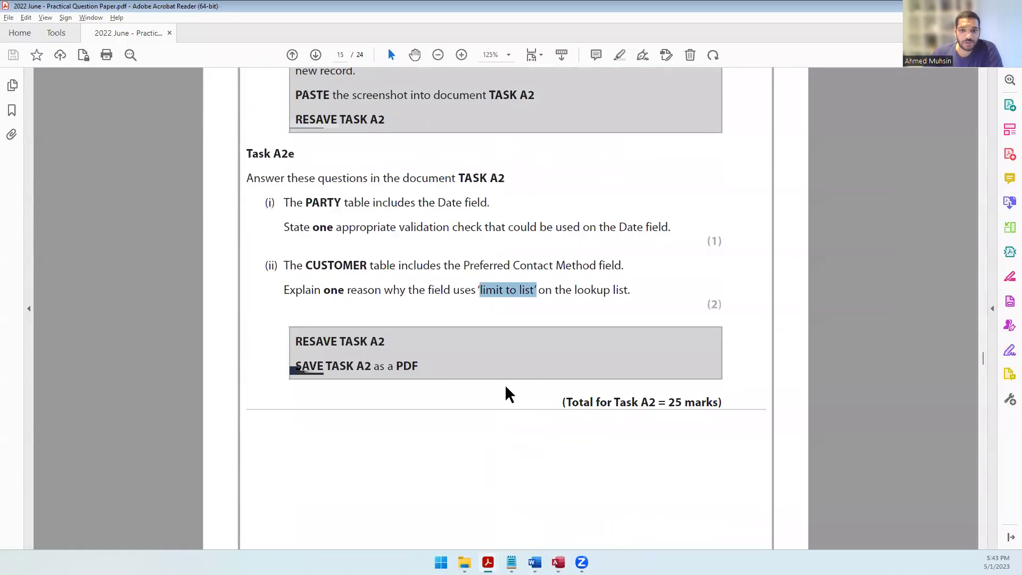
pyautogui.moveTo(352, 366); pyautogui.dragTo(427, 375)
pyautogui.click(534, 562)
pyautogui.hotkey('ctrl', 's')
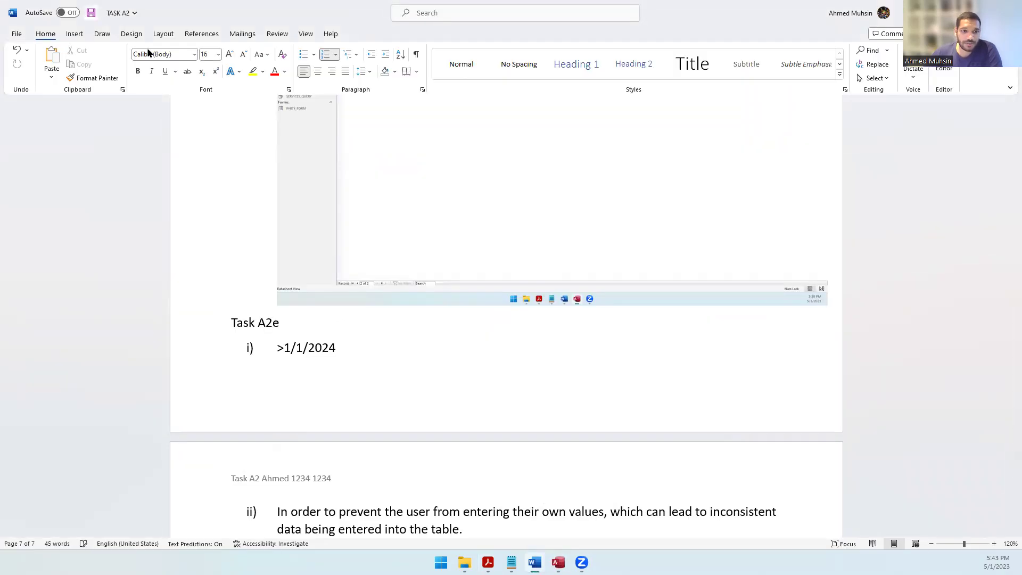
# Step: Save TASK A2 as a PDF in the 2022 Practical Paper folder using F12
pyautogui.click(431, 301)
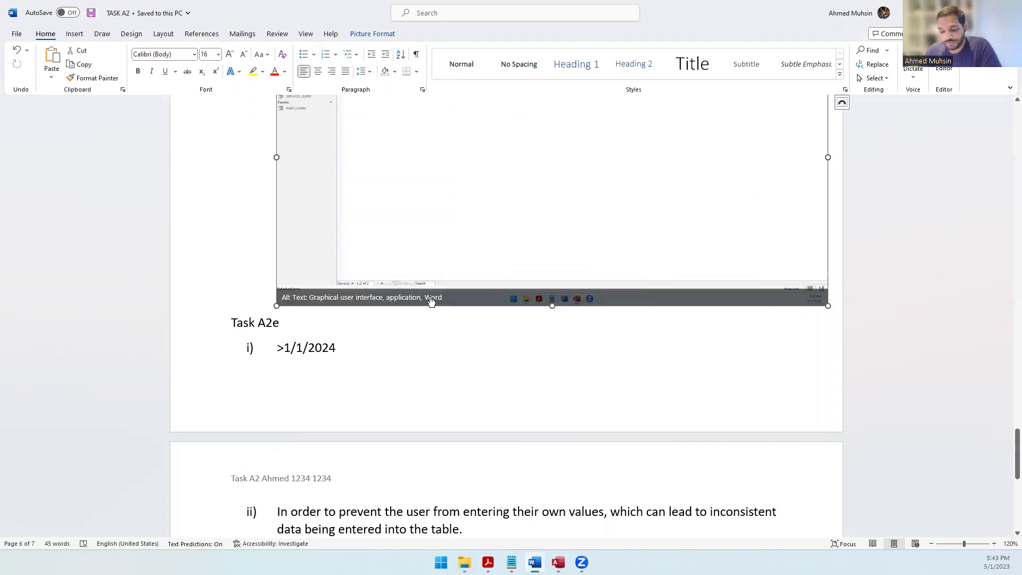
pyautogui.press('F12')
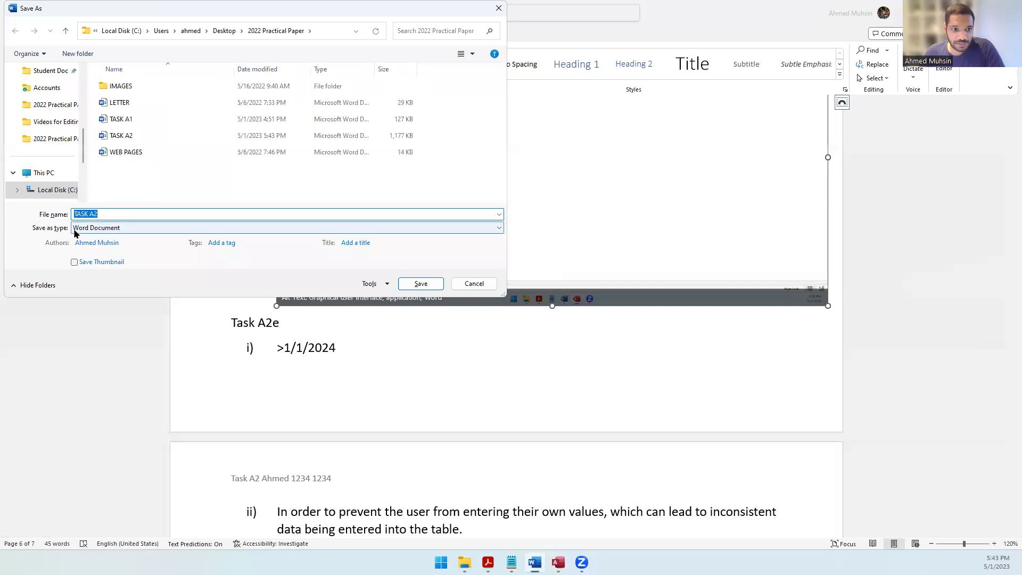
pyautogui.click(84, 229)
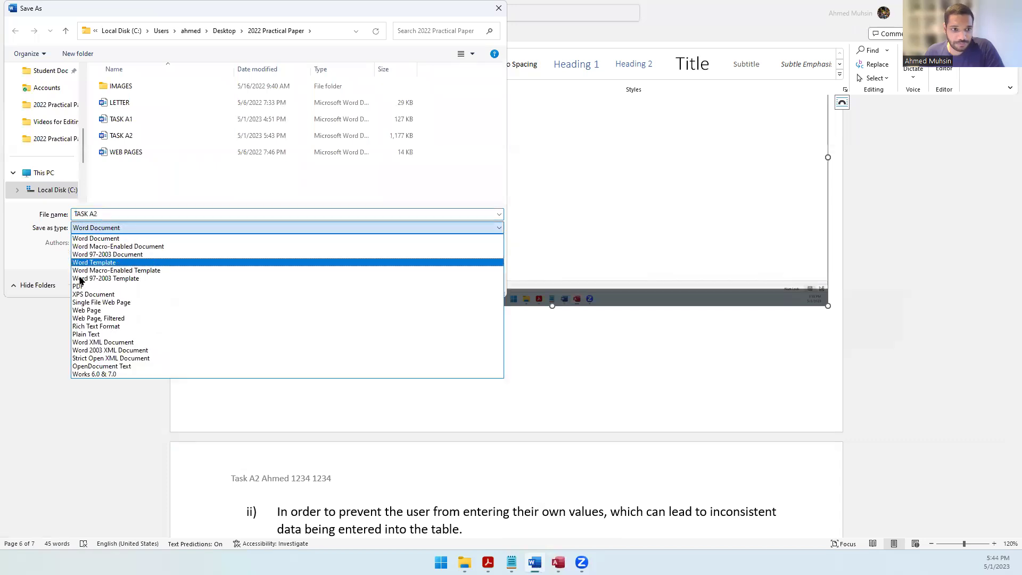
pyautogui.click(77, 292)
pyautogui.click(418, 311)
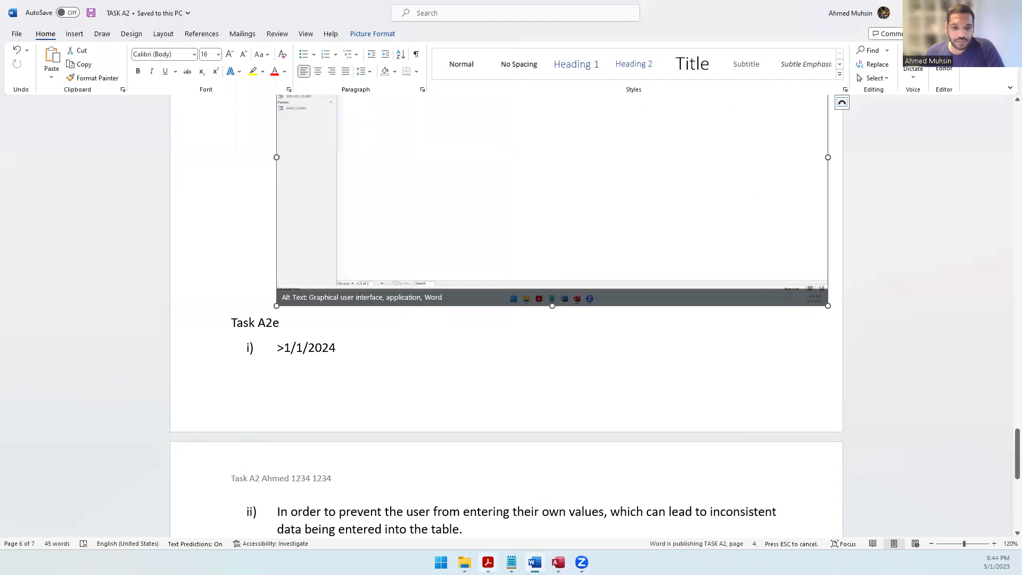
pyautogui.moveTo(465, 562)
pyautogui.click(464, 503)
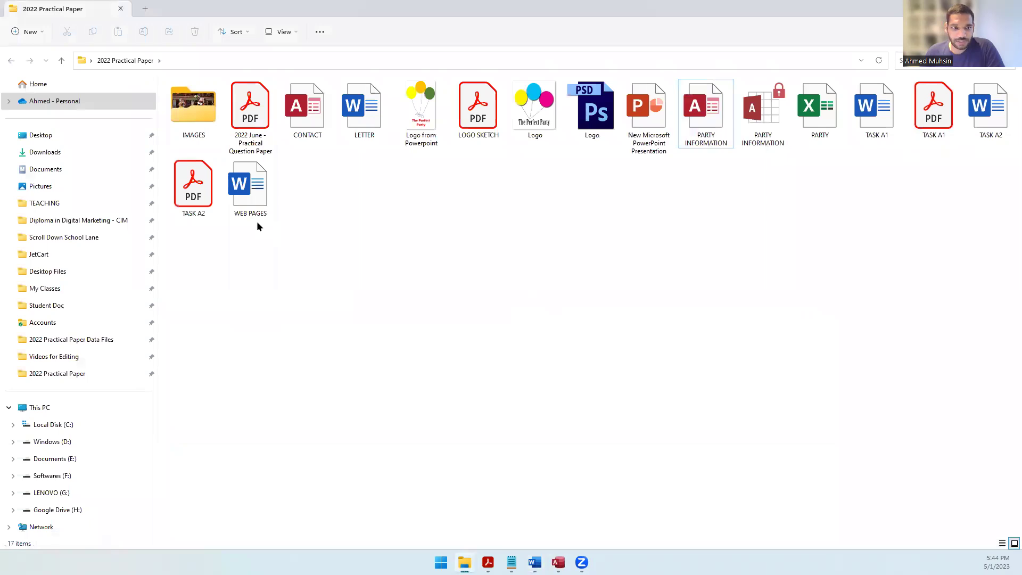
# Step: Confirm the TASK A2 PDF exists, then scroll the question paper to Task A3
pyautogui.click(188, 199)
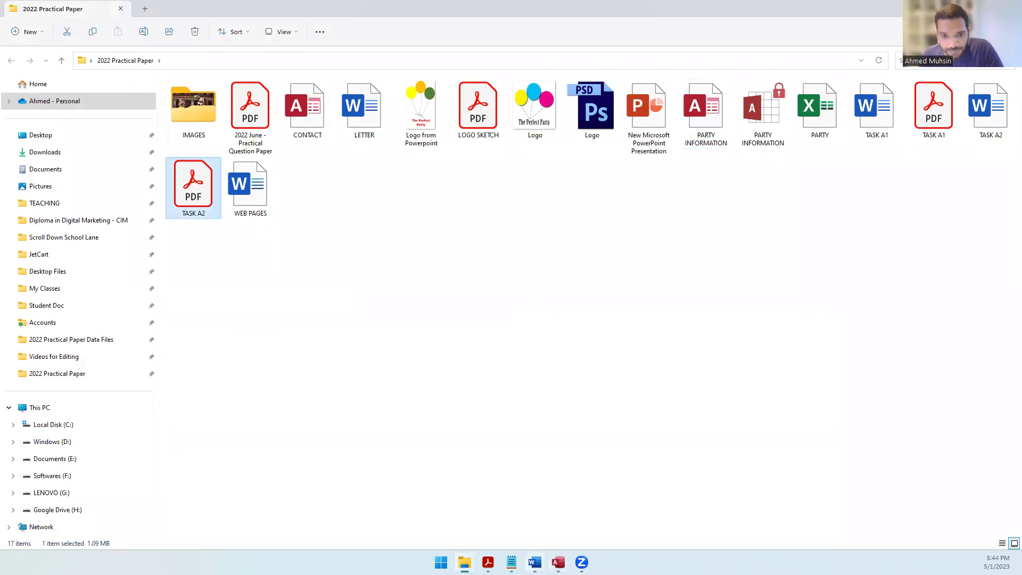
pyautogui.click(488, 562)
pyautogui.scroll(-10, 483, 410)
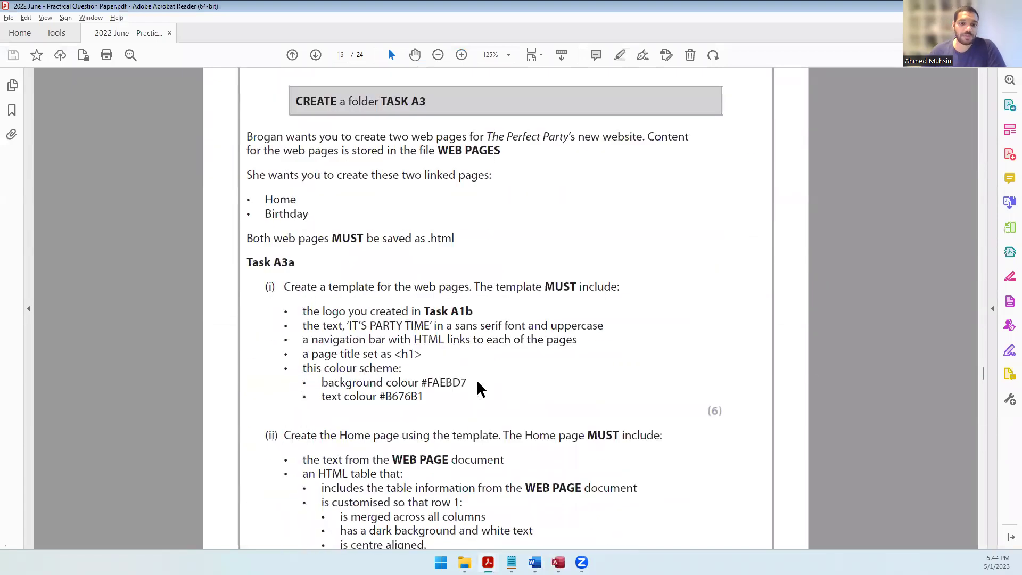